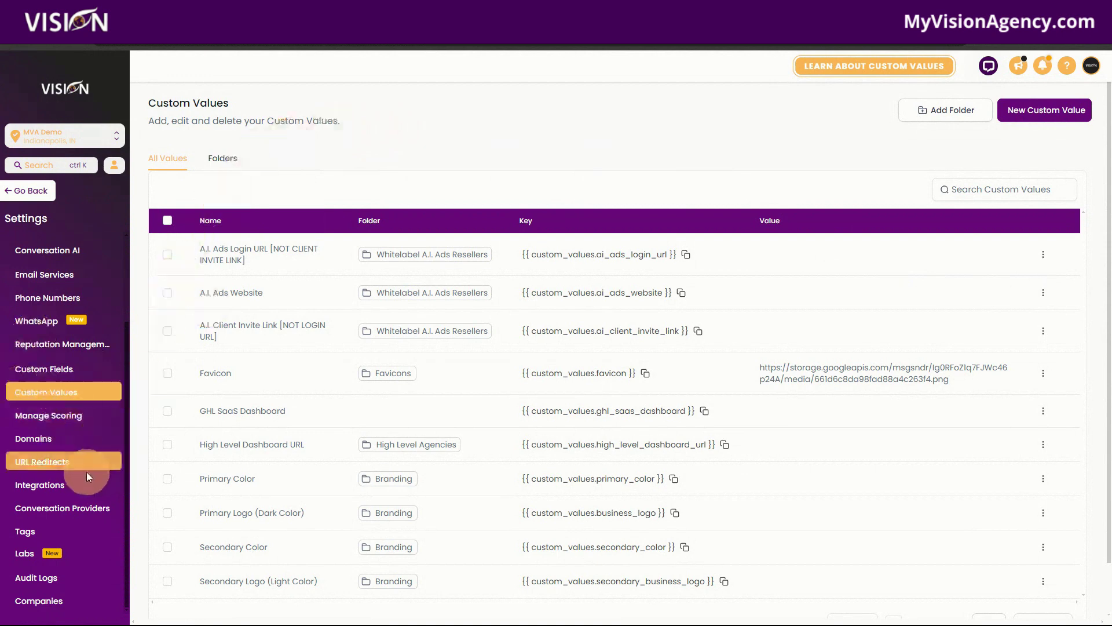
Open the Custom Values settings of the sub-account.
click(53, 392)
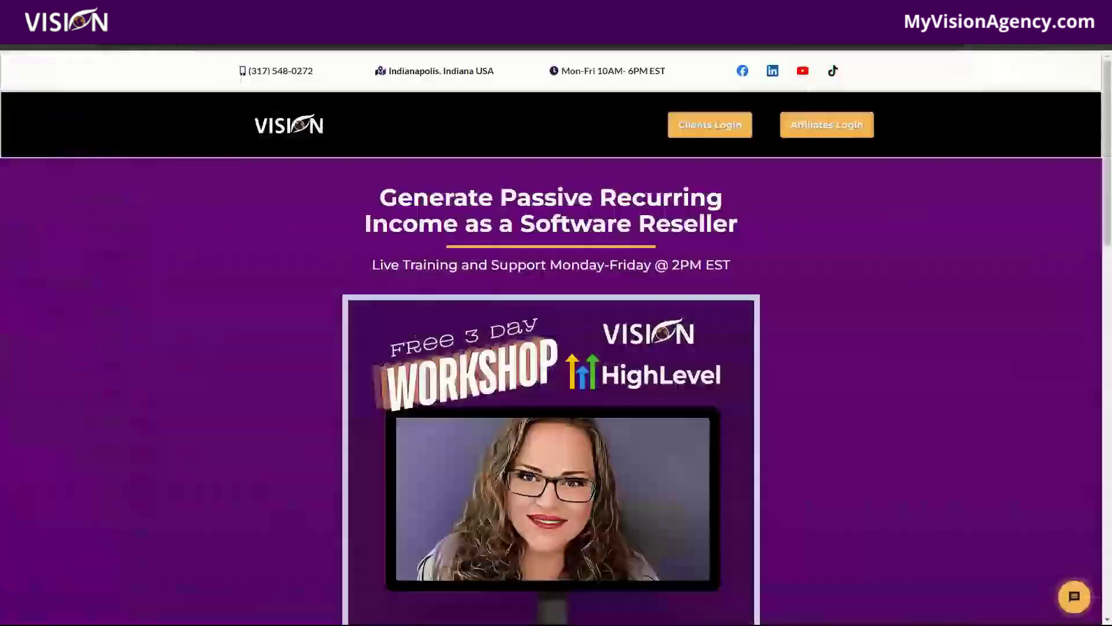
Open the free courses from the agency website and review the lesson list of the High Level Overview course.
scroll(808, 381, down, 5)
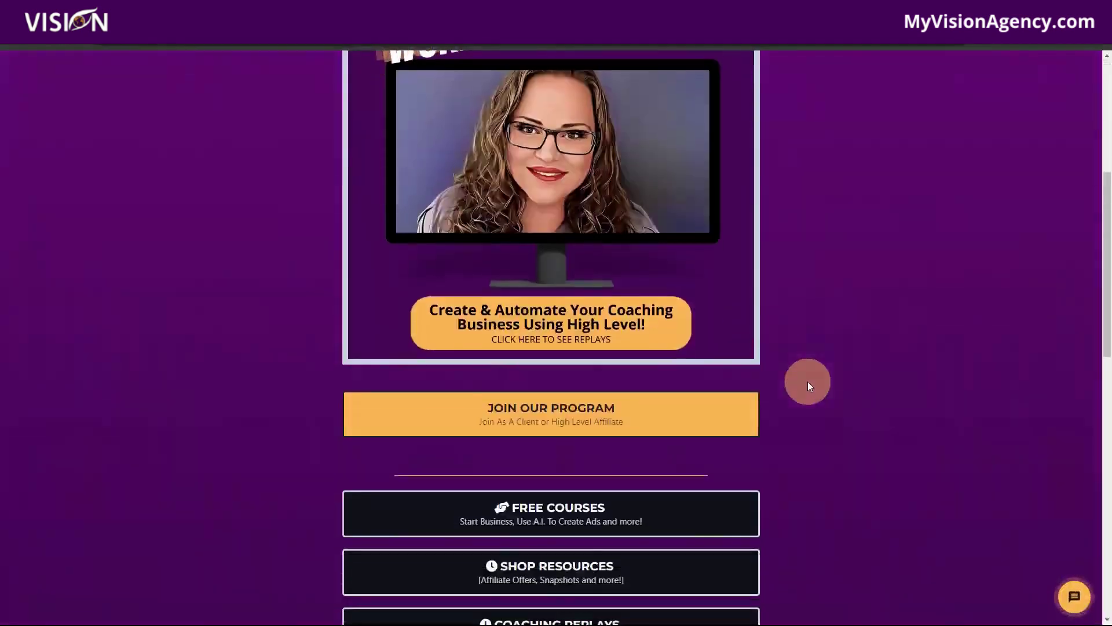
click(540, 513)
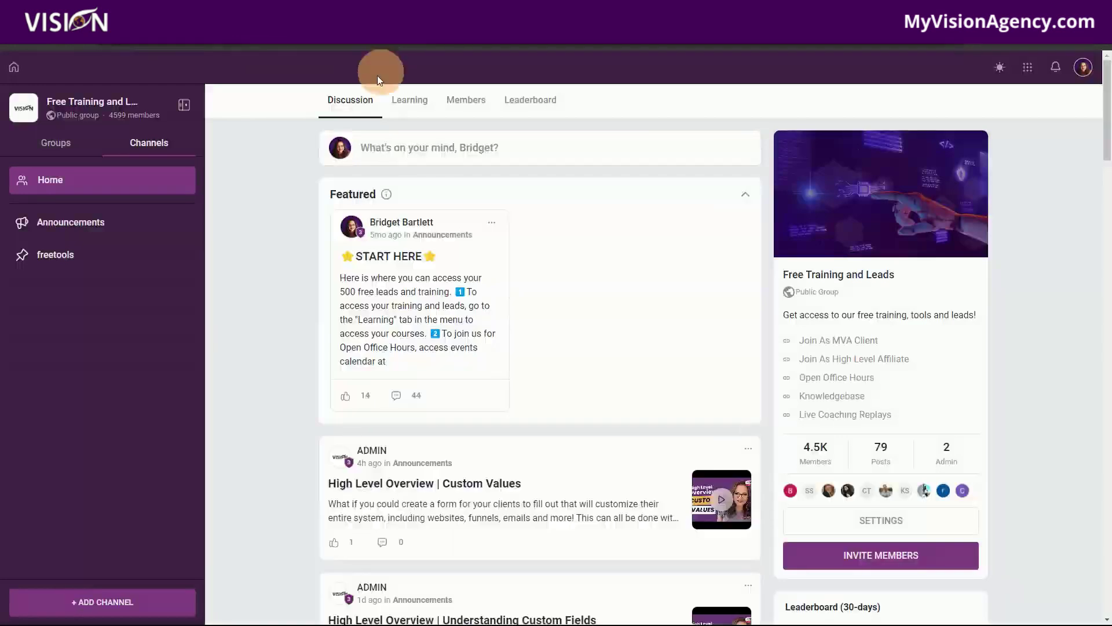
click(412, 100)
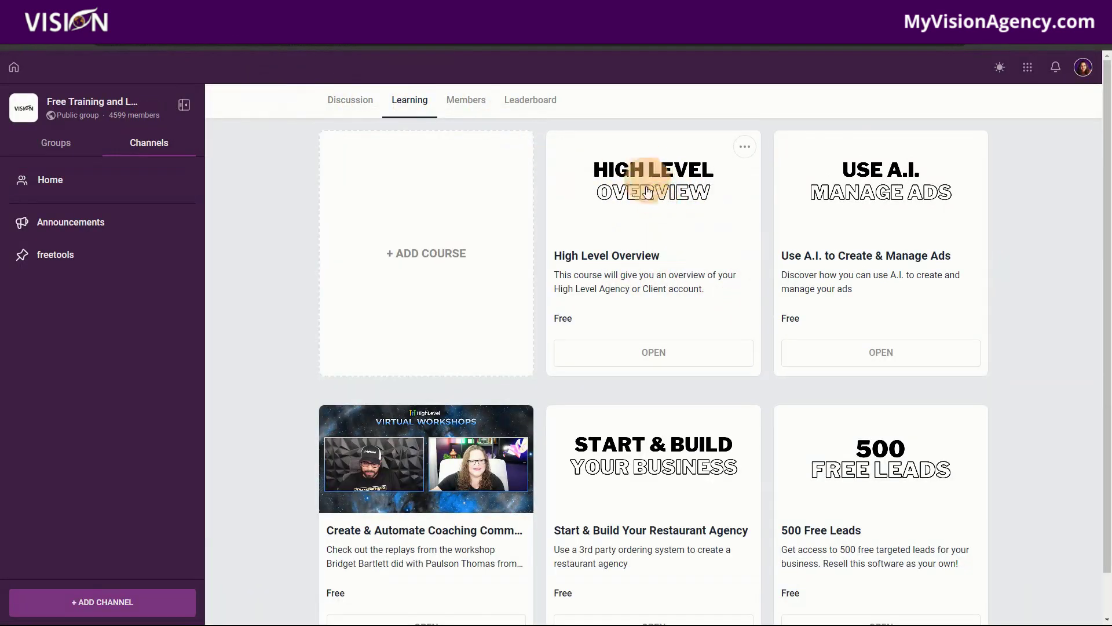
click(649, 215)
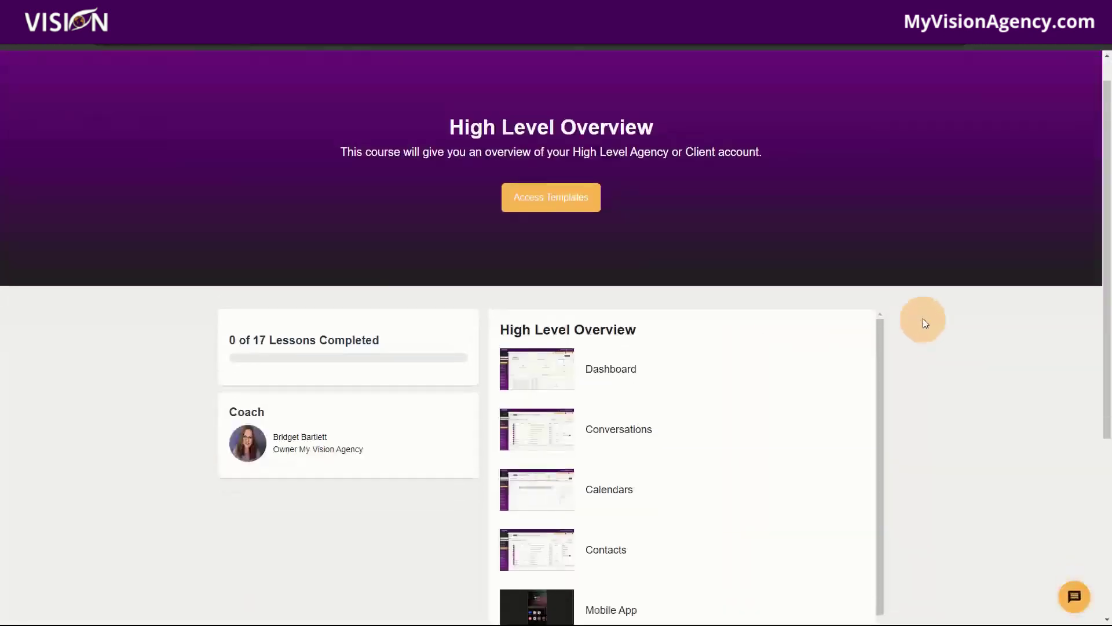
scroll(923, 322, down, 5)
scroll(770, 347, down, 9)
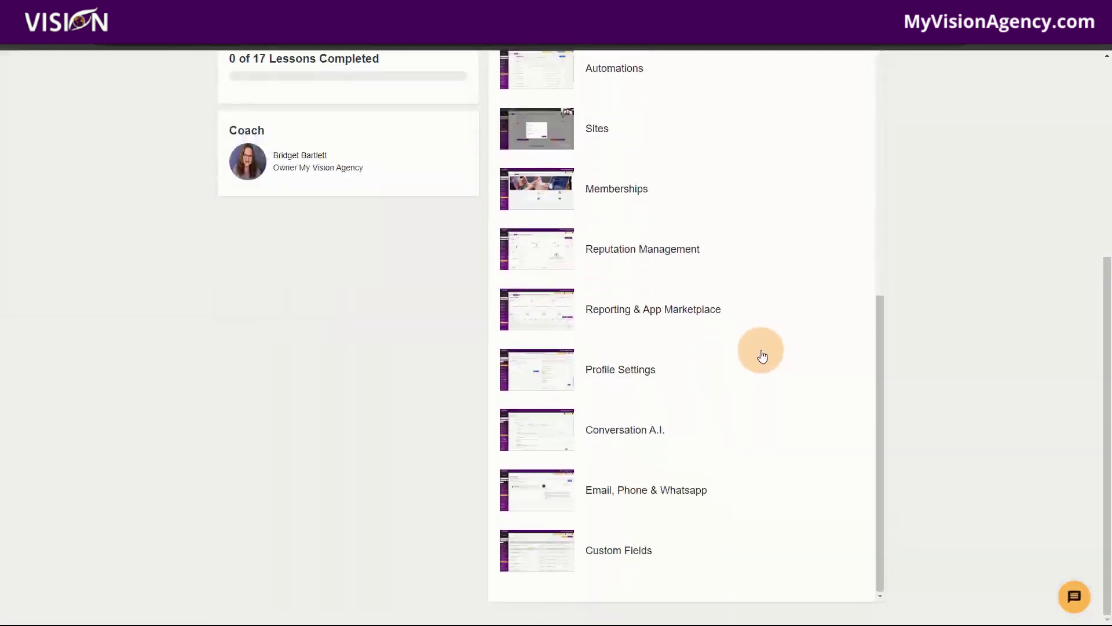
scroll(954, 475, up, 5)
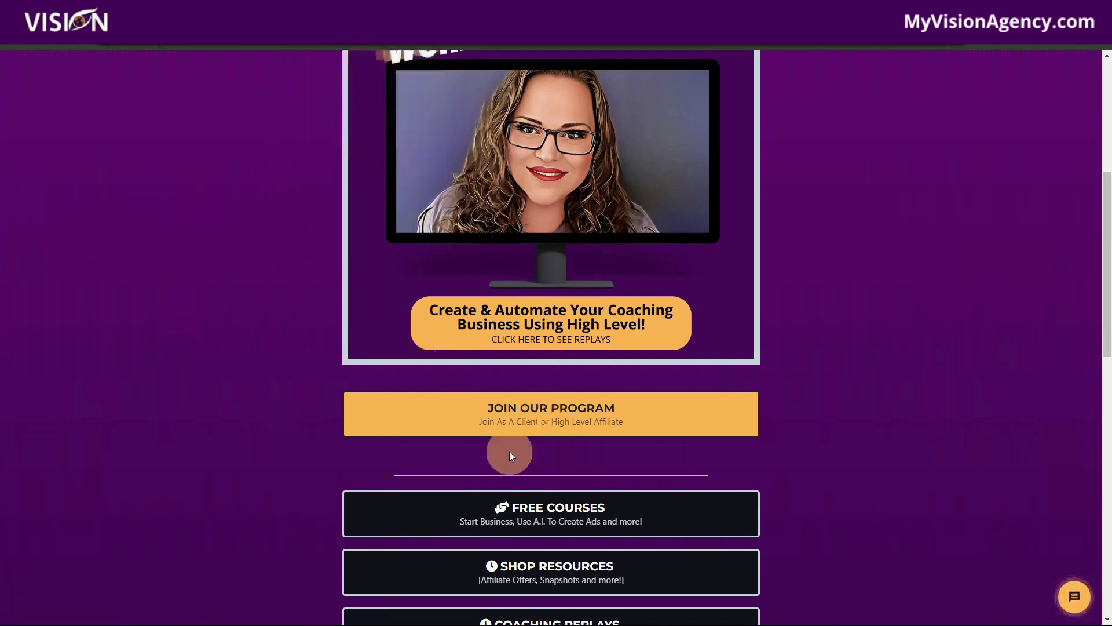
View the agency's Join Our Program page and return to the Custom Values settings.
click(559, 412)
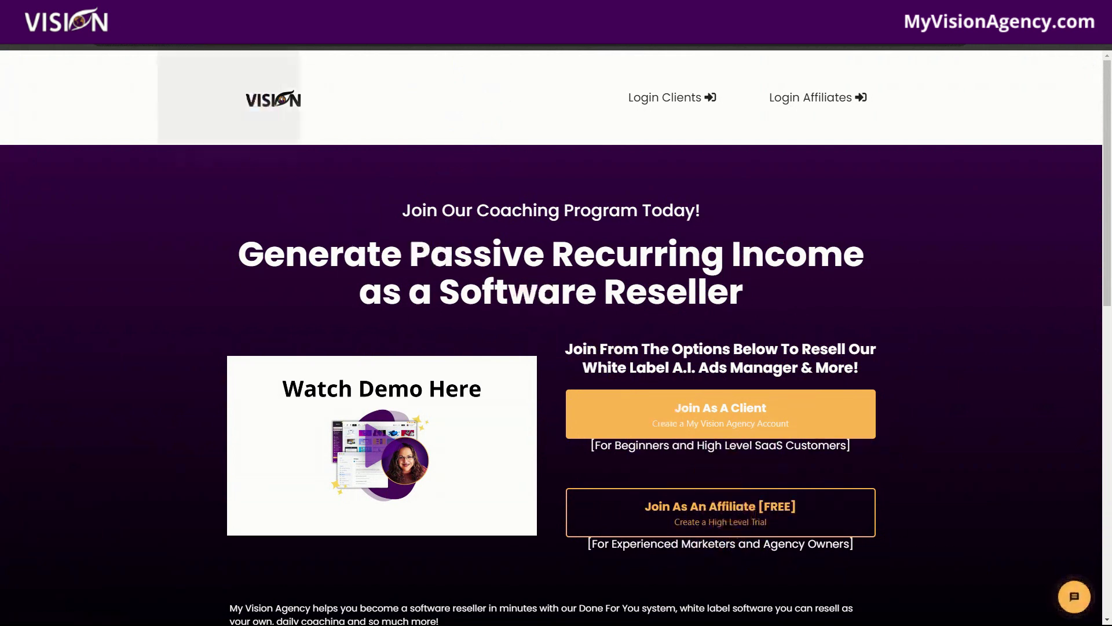
click(203, 11)
click(301, 11)
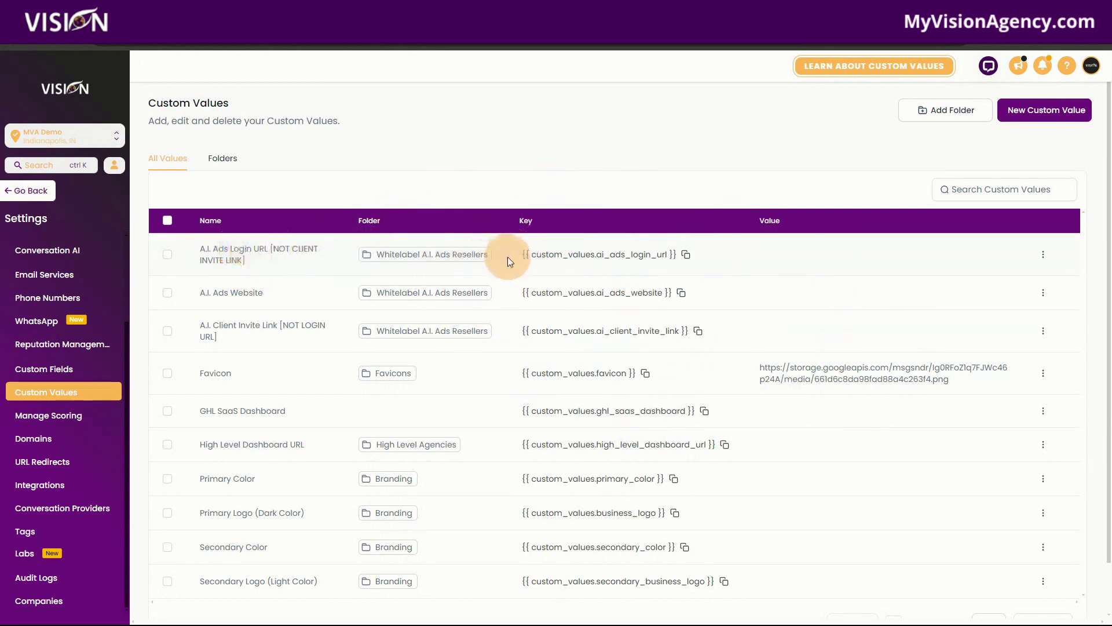
Copy the key of the A.I. Ads Login URL custom value and dismiss the notification.
drag(517, 256, 674, 255)
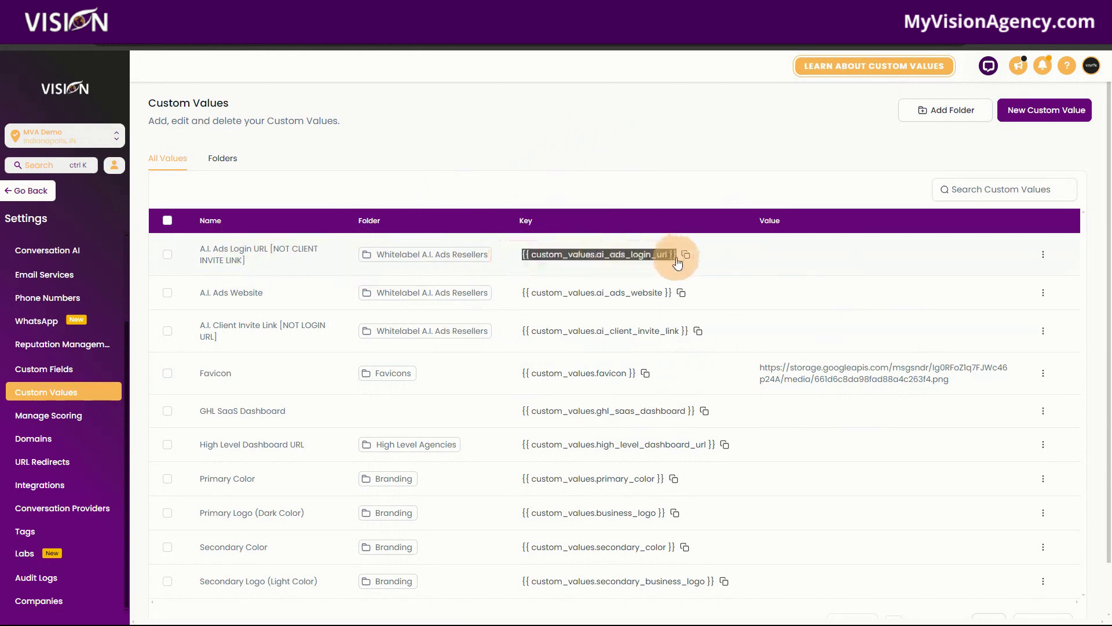
key(ctrl+c)
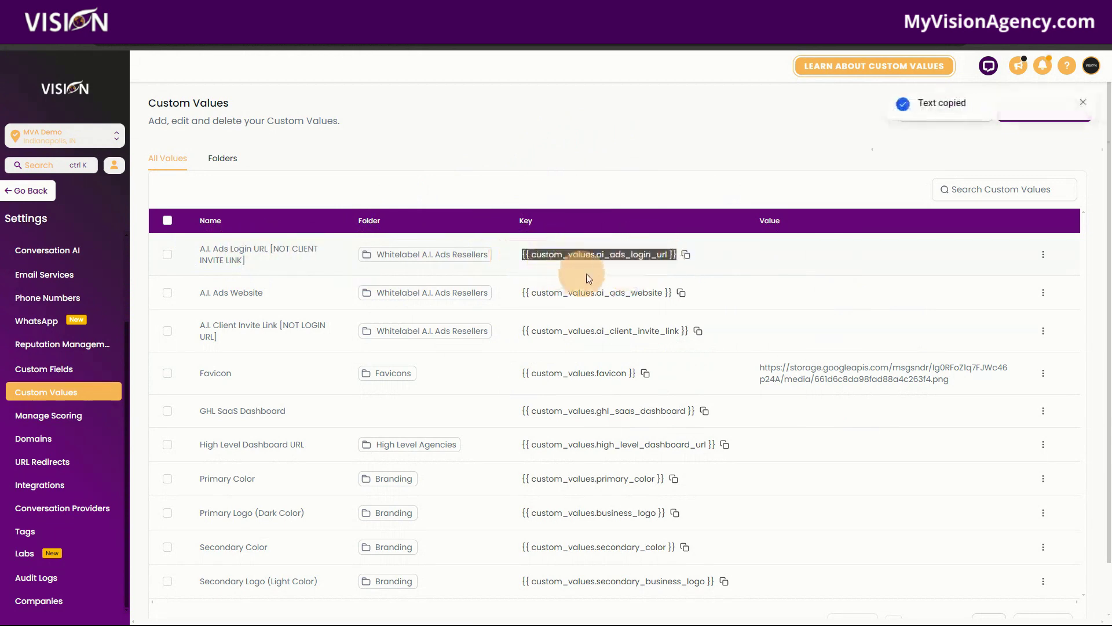
click(1080, 106)
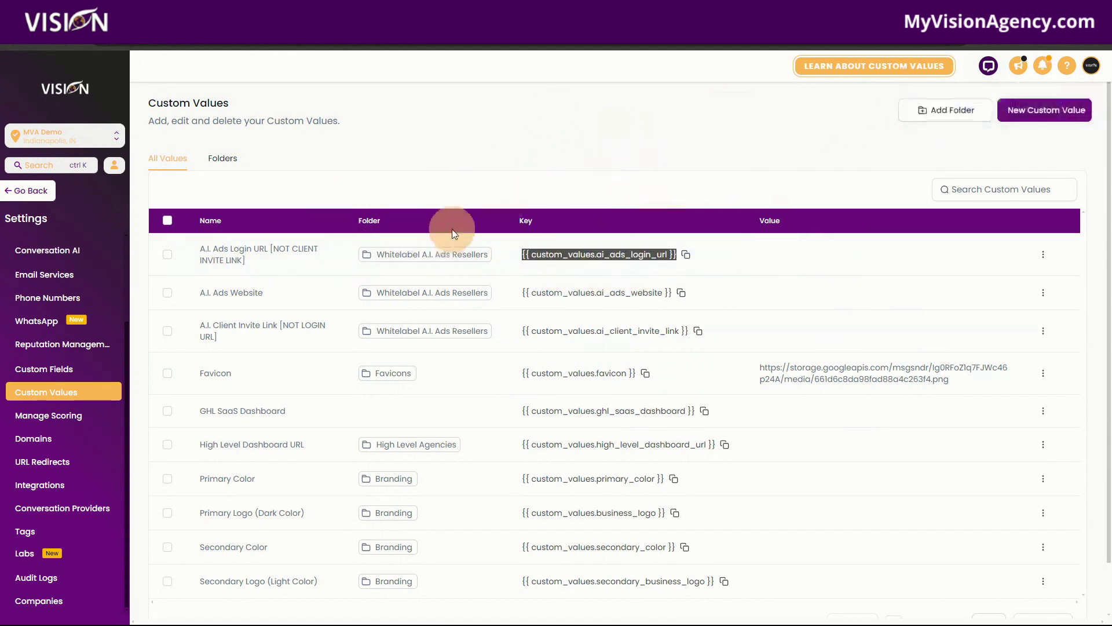
Create a custom value named "Type of pet" with no value and no folder.
click(1034, 111)
click(467, 296)
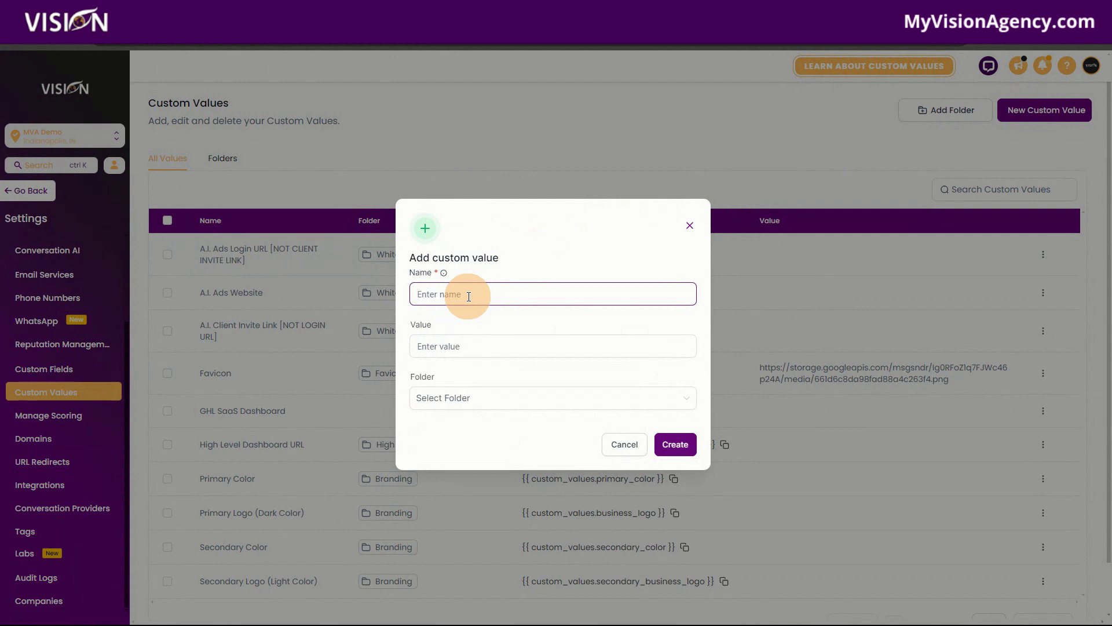
text(Type iol)
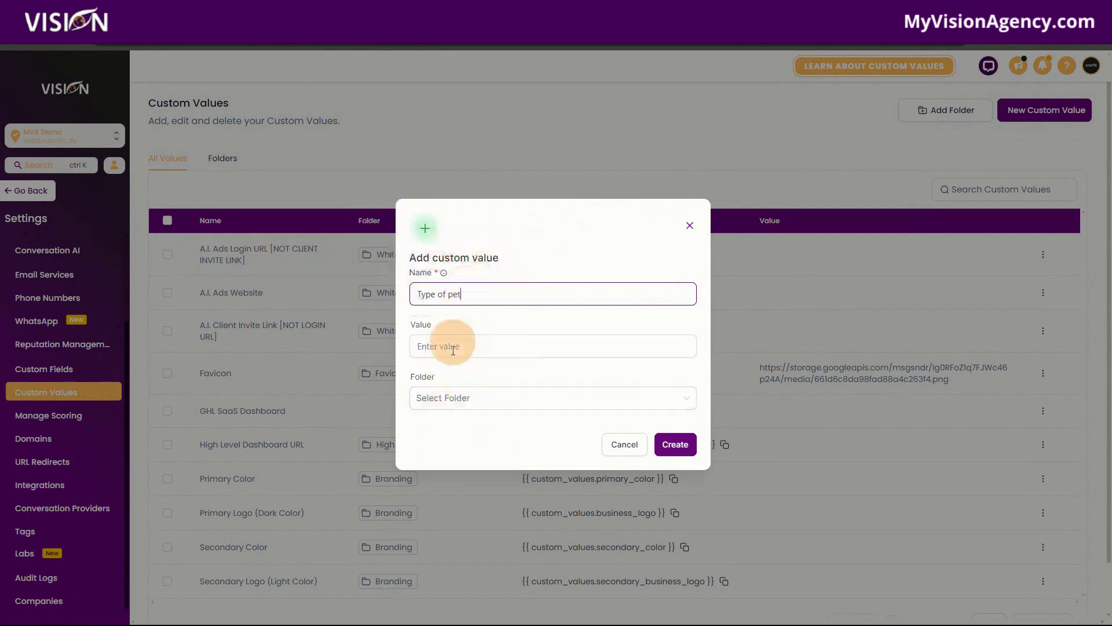
click(440, 399)
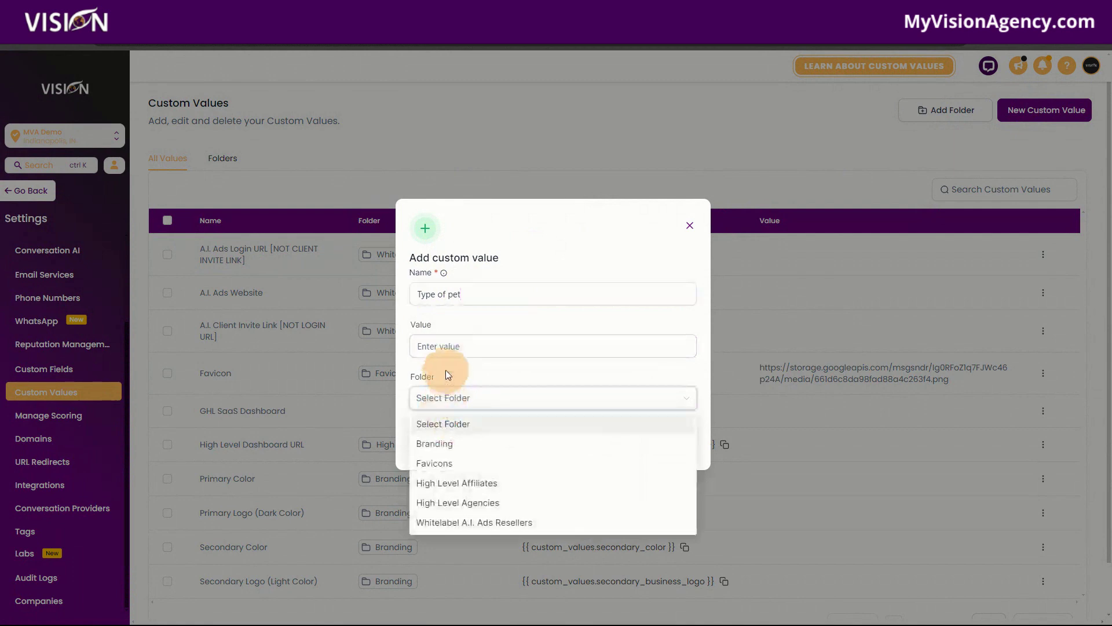
click(461, 371)
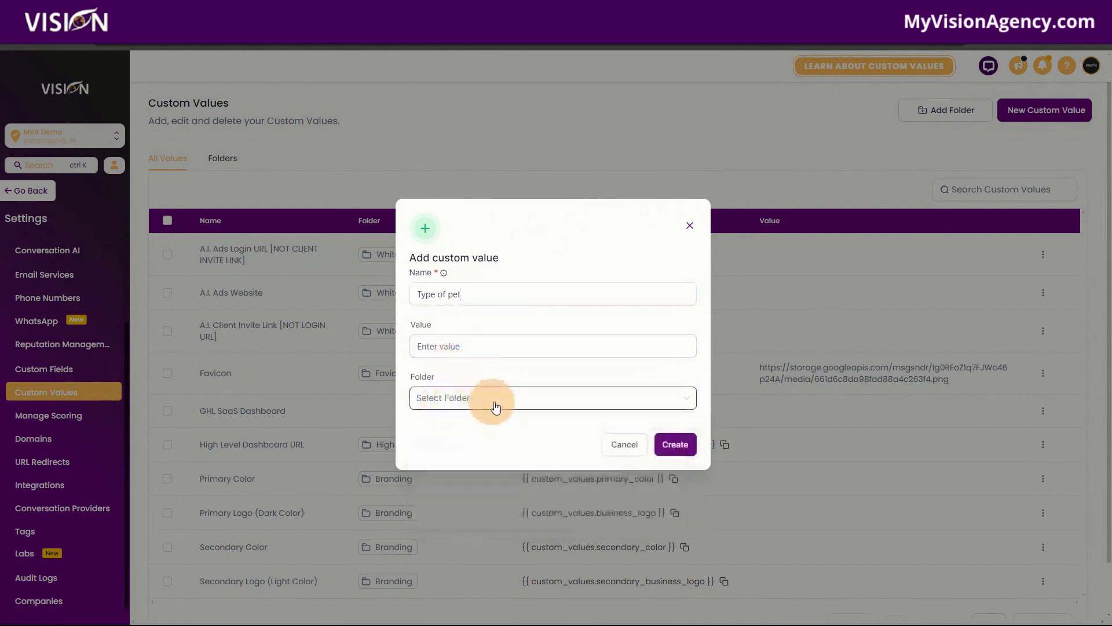
click(678, 445)
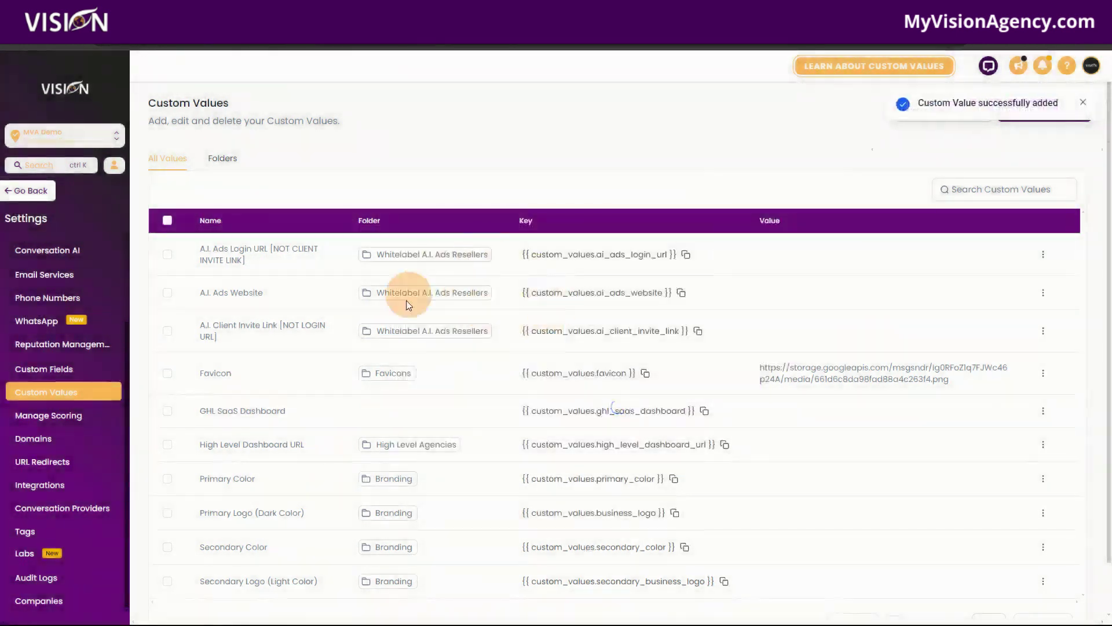
Search the custom values for "type" and update the Type of pet entry with the value "Dog".
click(994, 188)
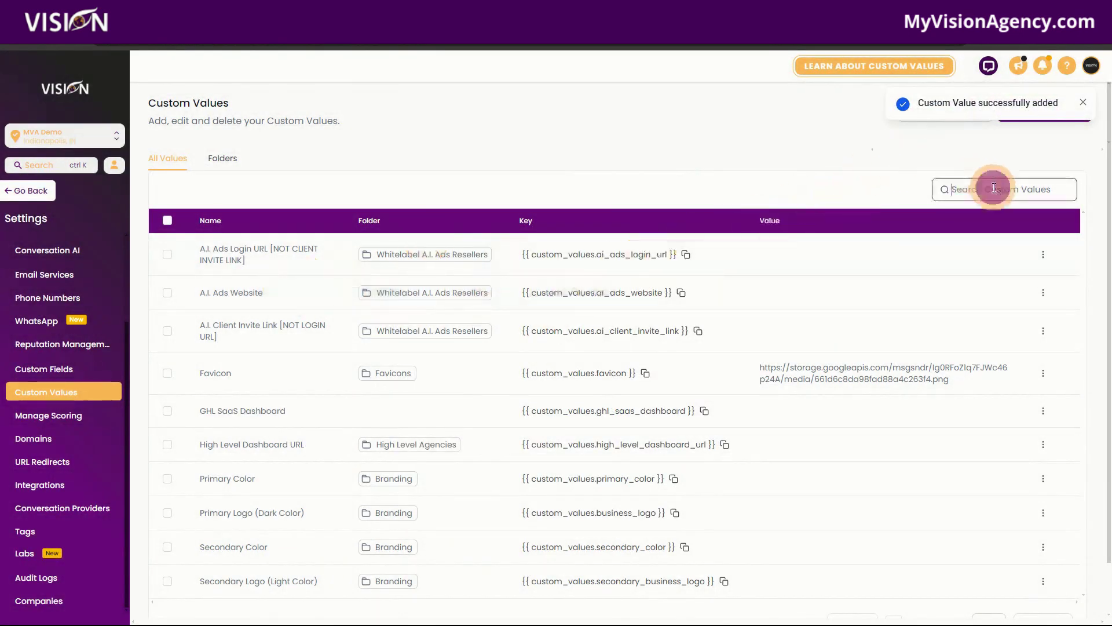
text(type)
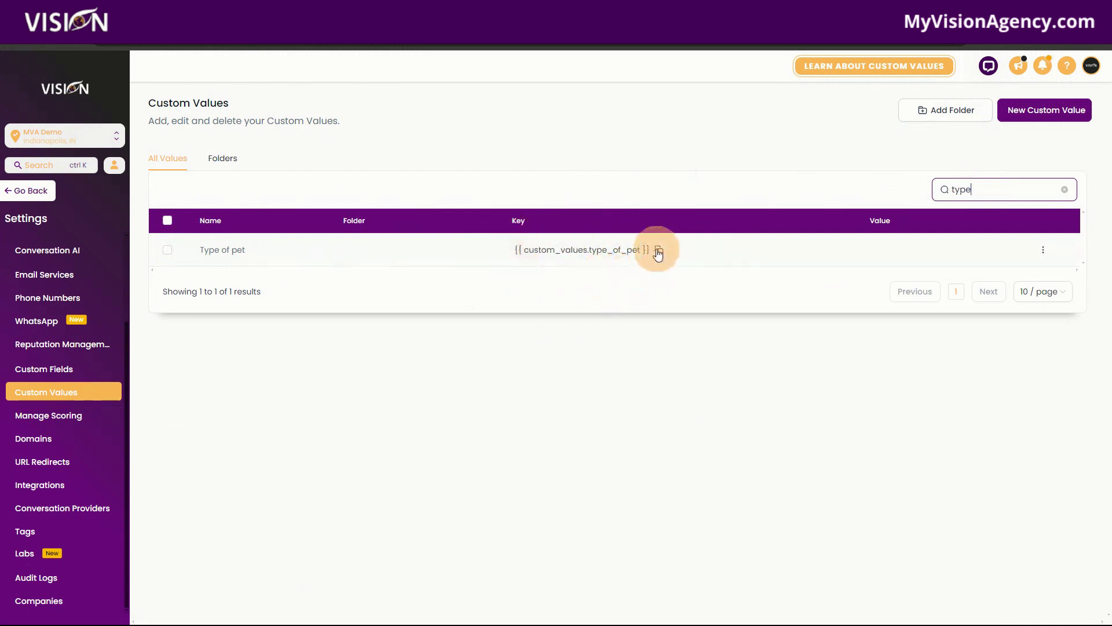
click(1043, 250)
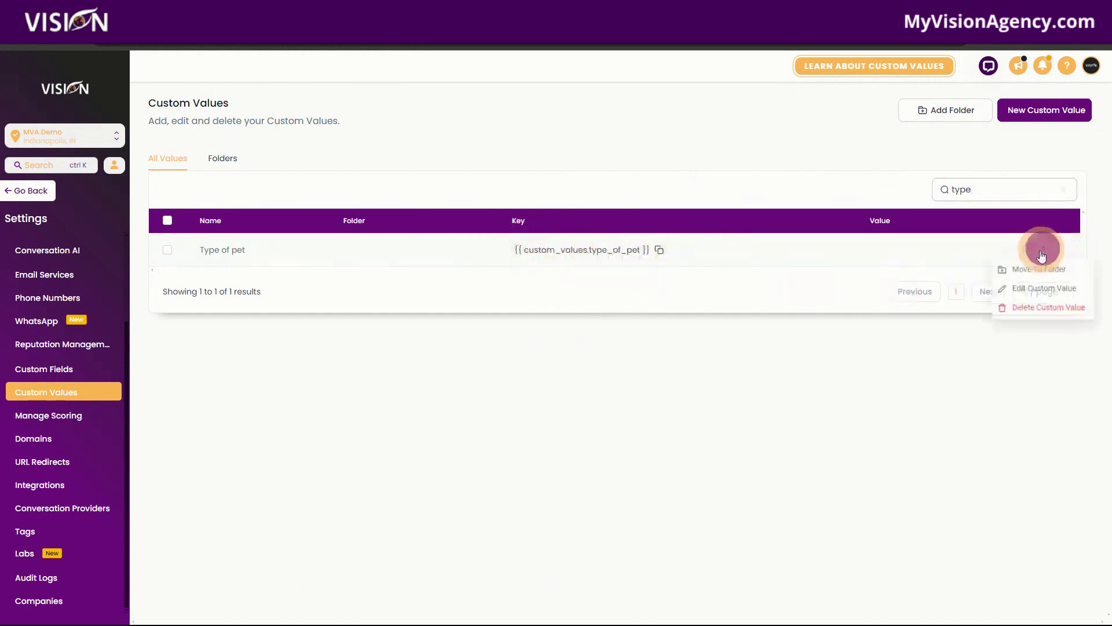
click(1021, 289)
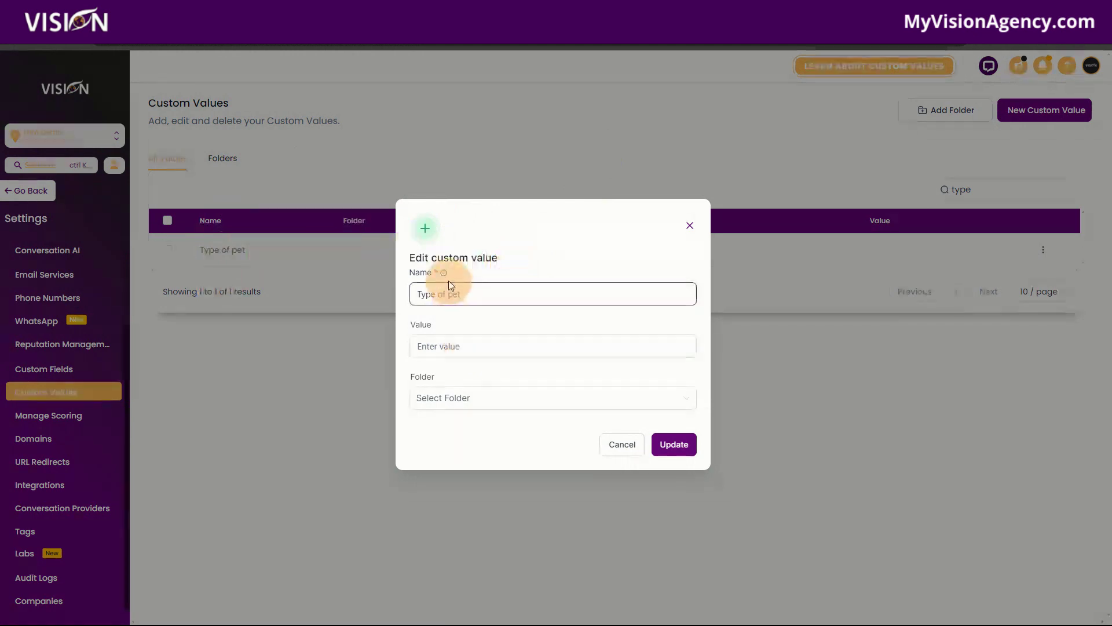
click(453, 346)
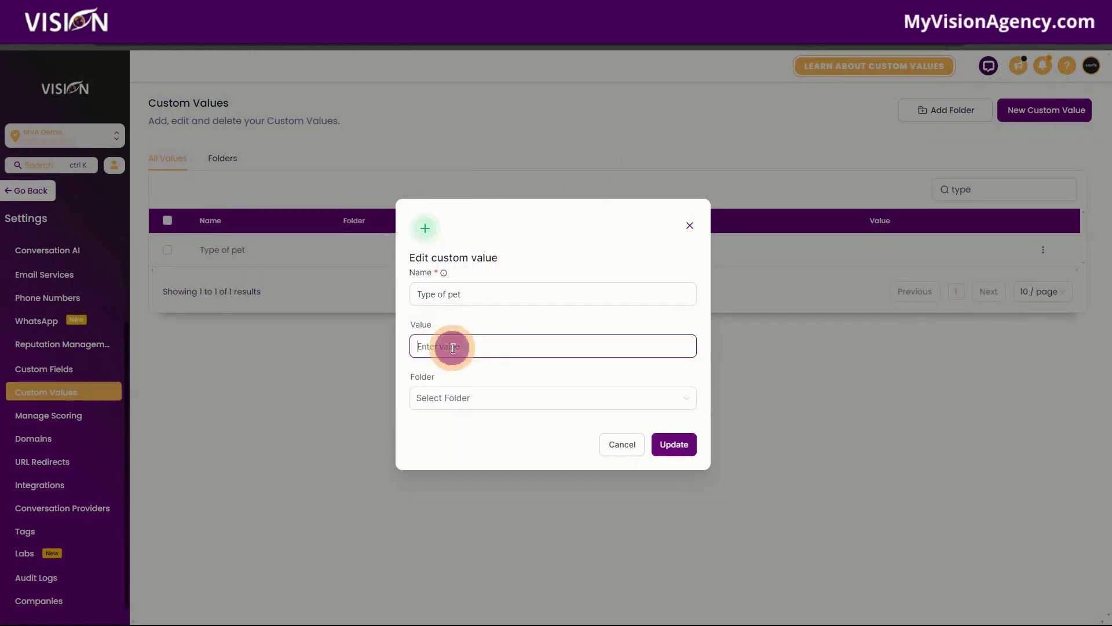
text(DOg)
click(688, 458)
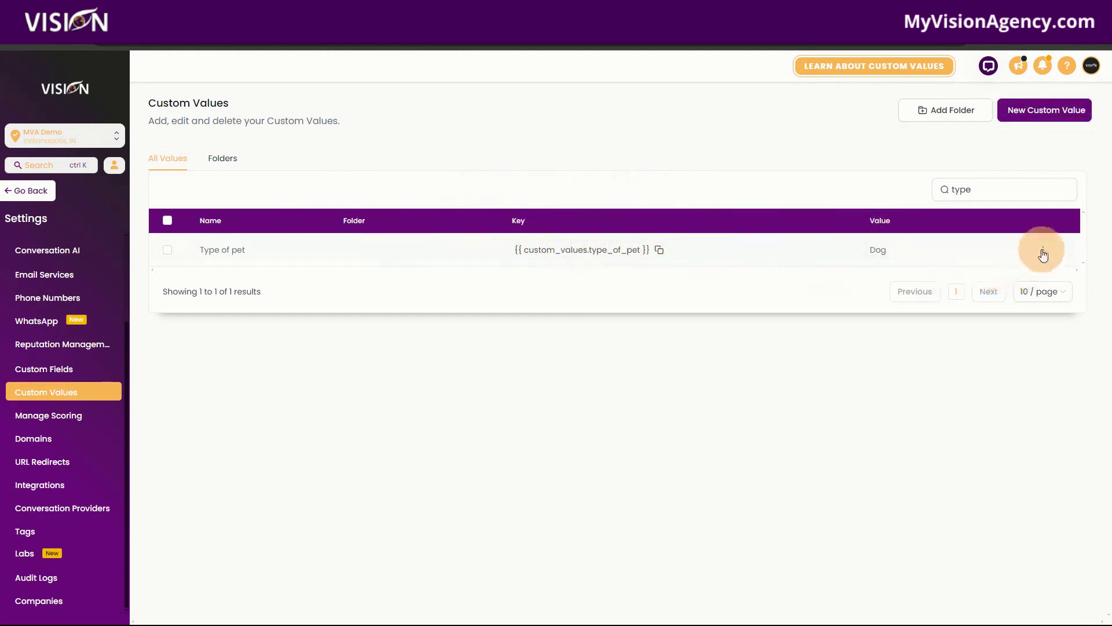
Reopen the Type of pet custom value to view its editable fields and close it without changes.
click(1043, 250)
click(1020, 289)
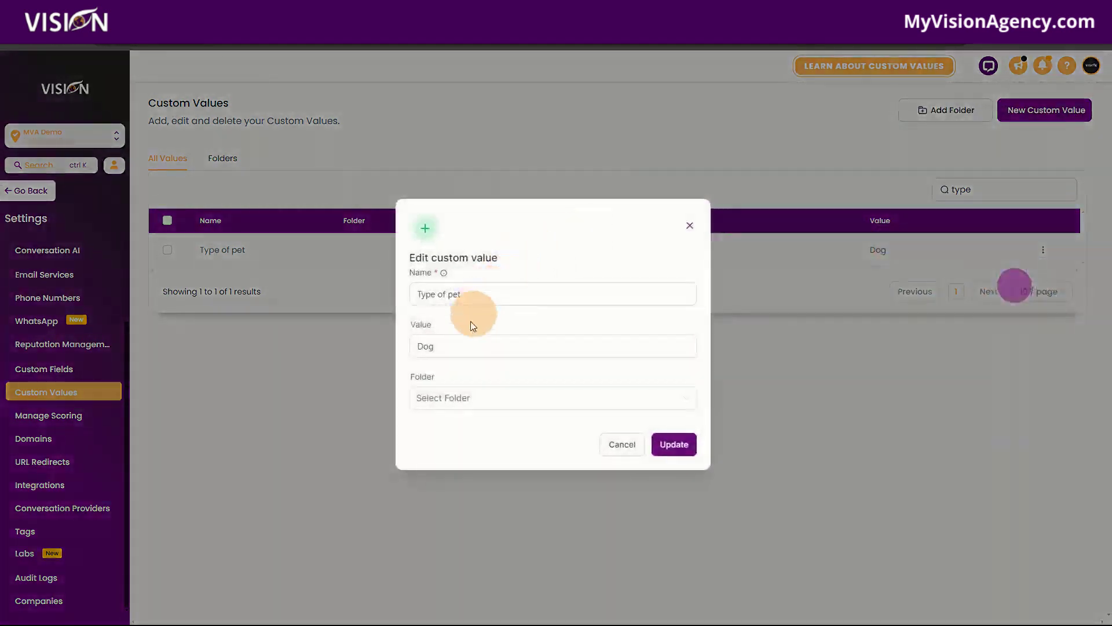
click(426, 344)
click(689, 226)
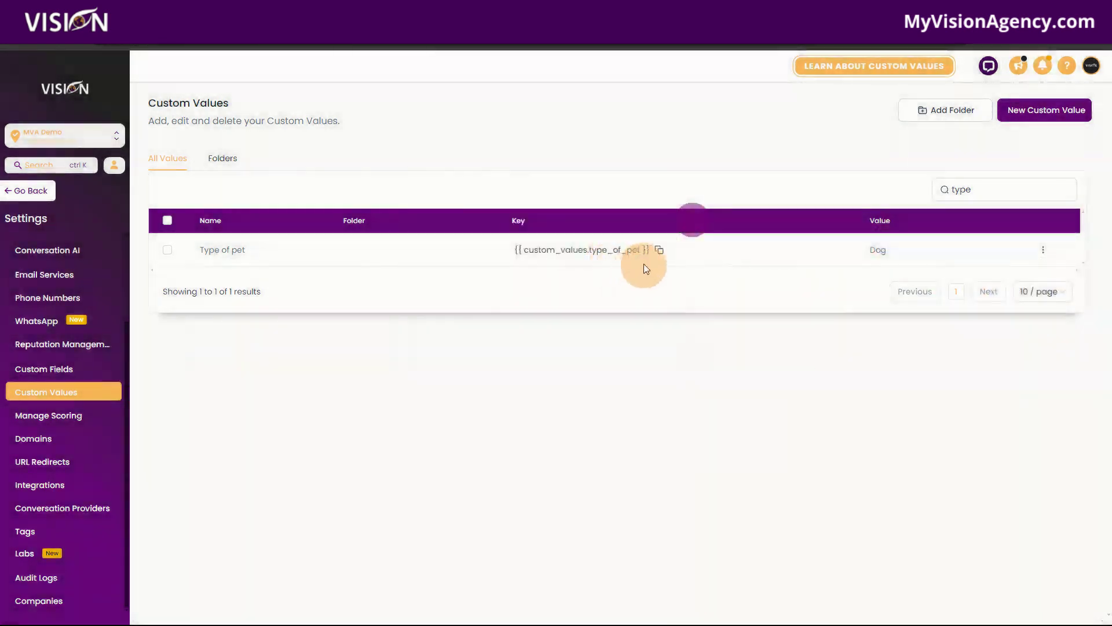
Copy the Type of pet key and open the Home page of the Clean SaaS funnel in the Trash folder for editing.
click(660, 251)
click(31, 190)
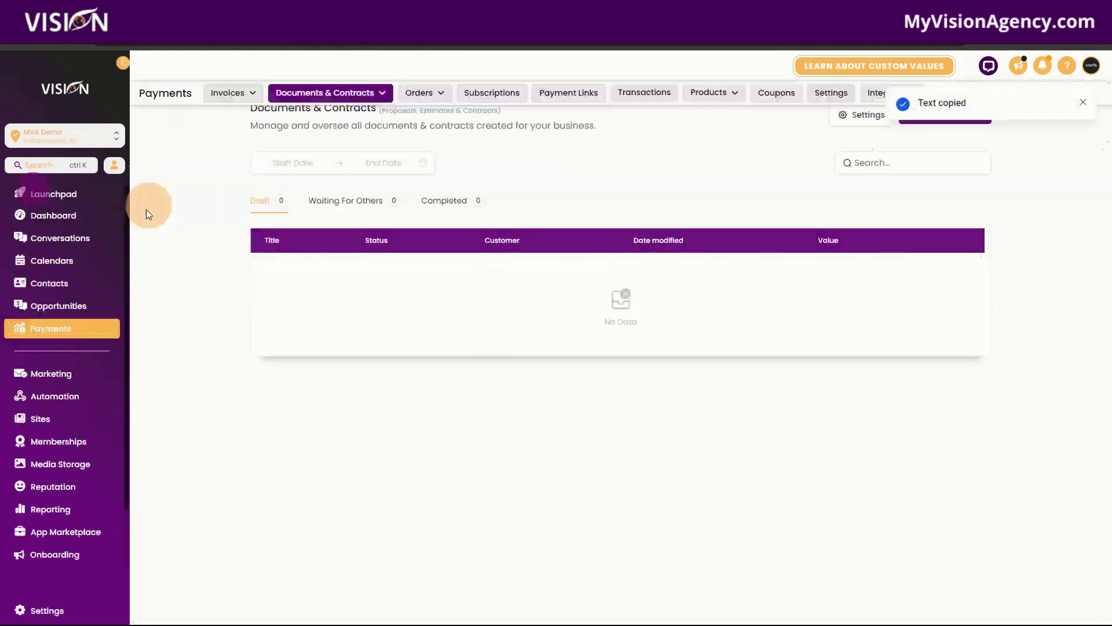
click(40, 420)
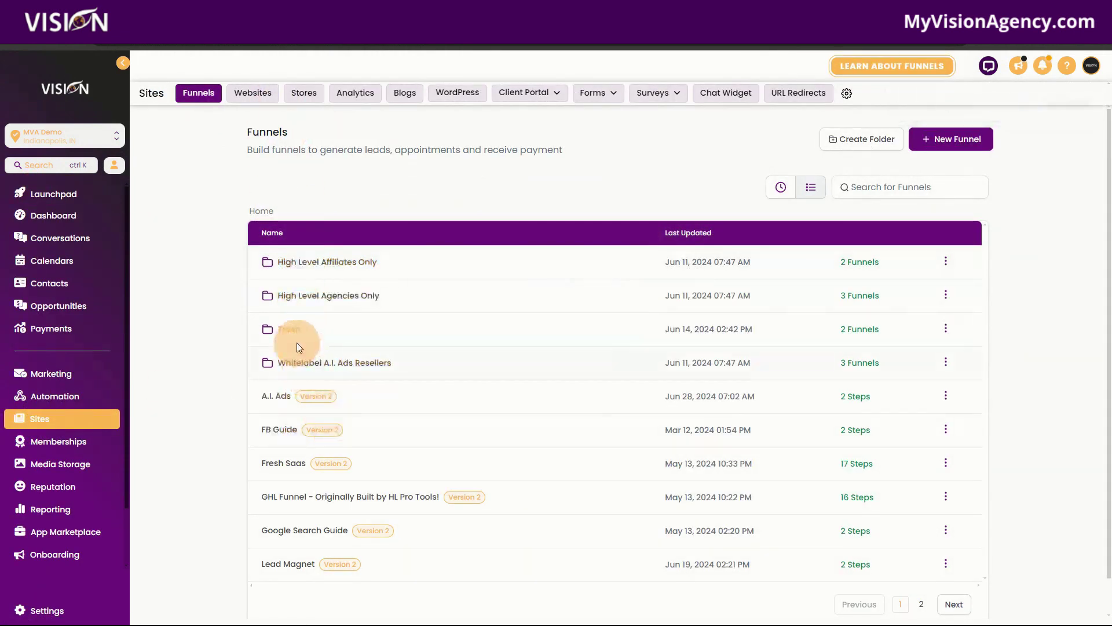
click(290, 329)
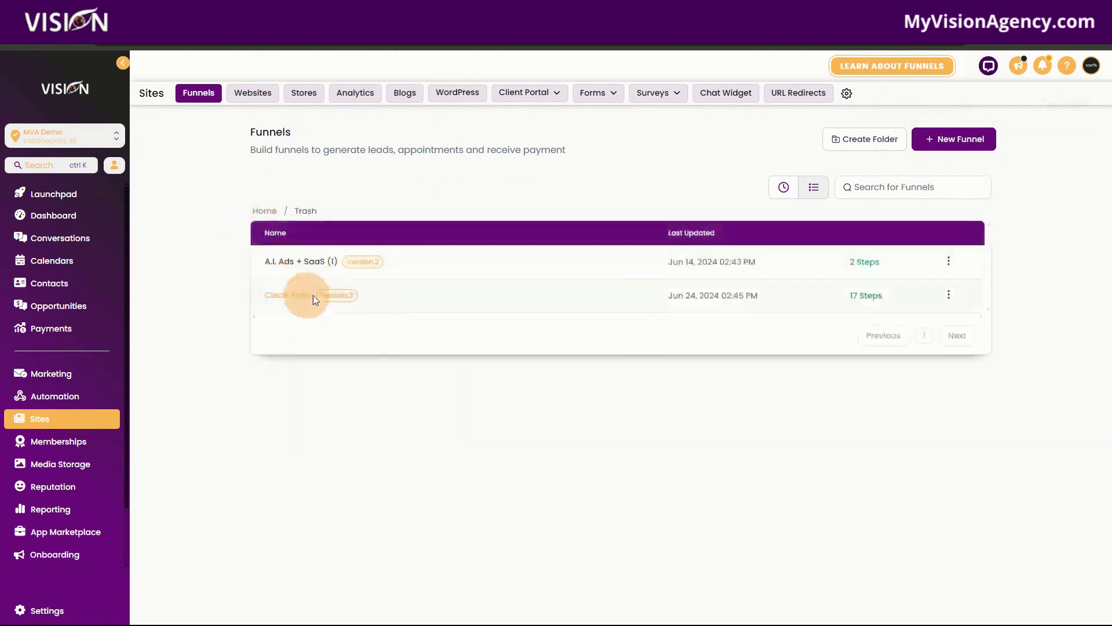
click(287, 293)
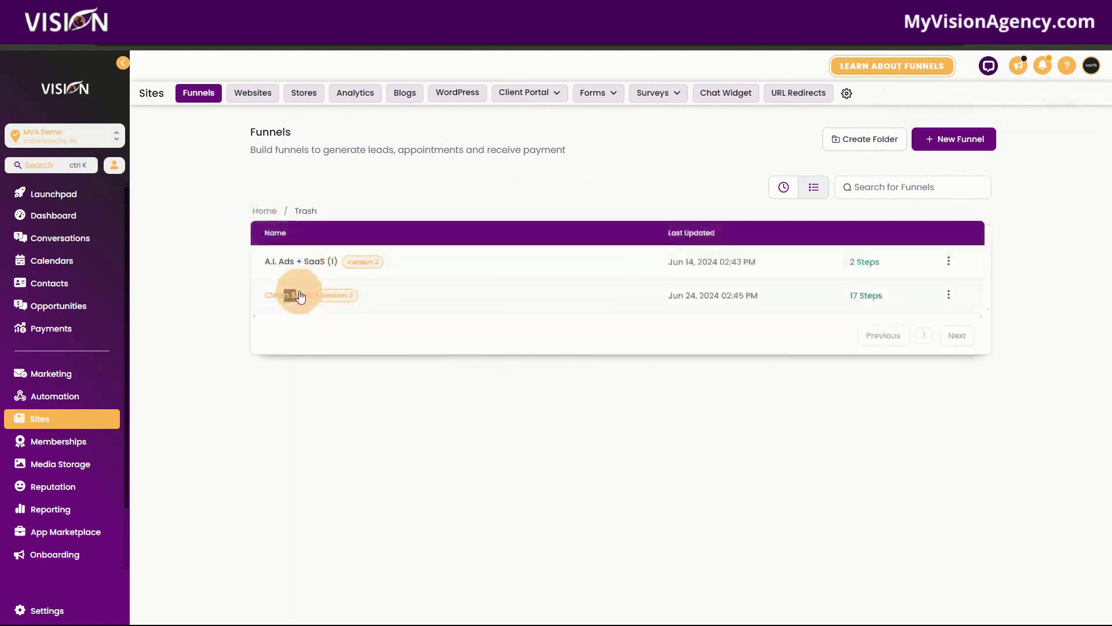
click(310, 300)
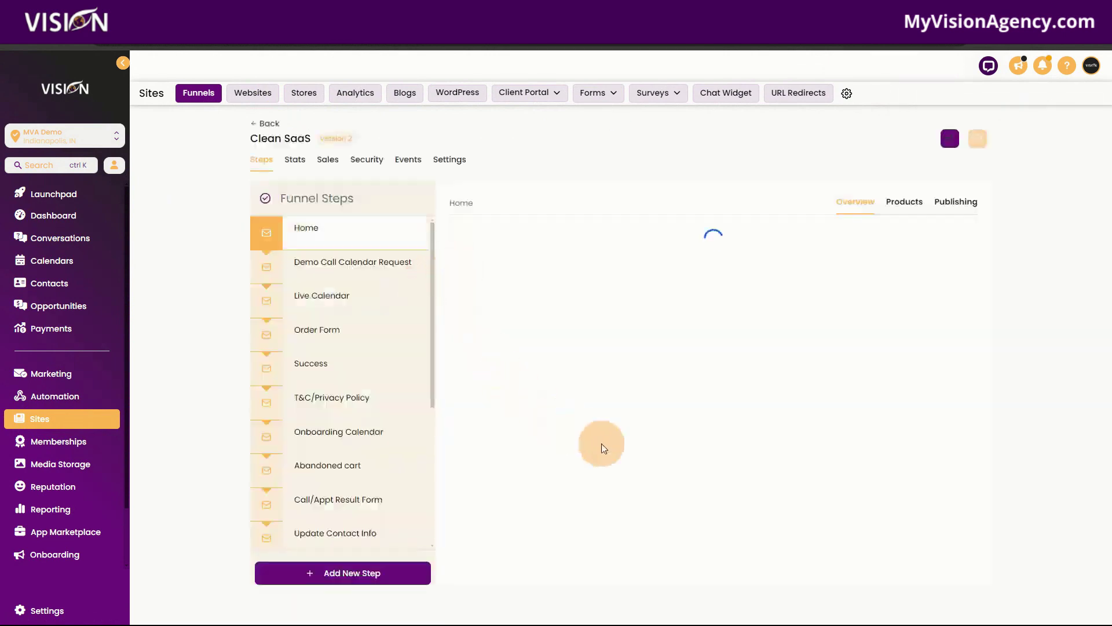
click(493, 427)
click(492, 397)
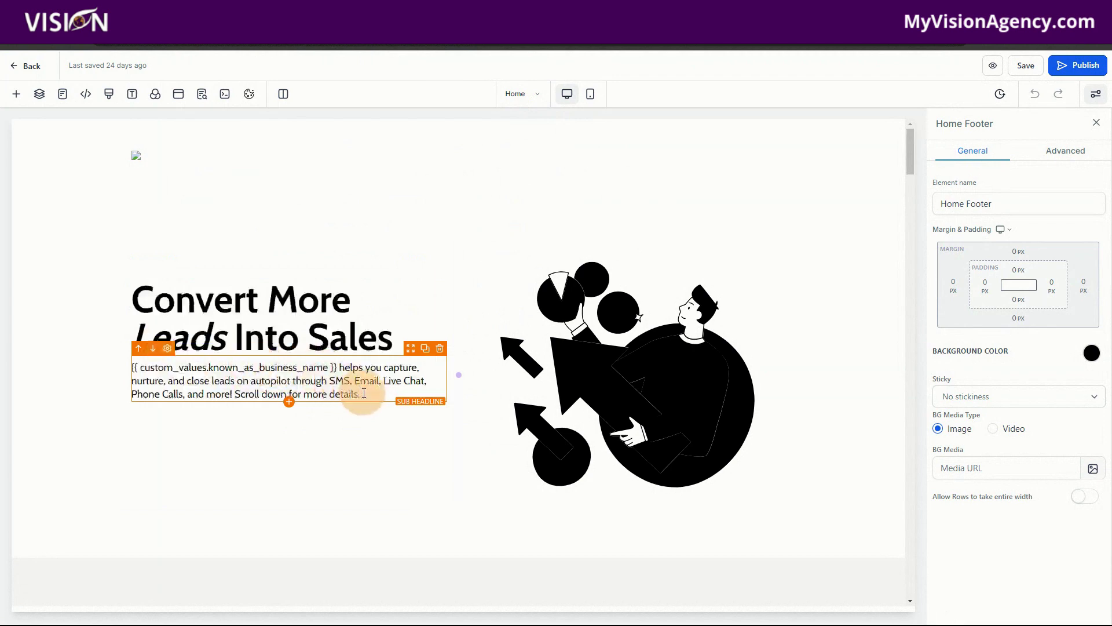
Replace the word "Sales" in the Home page headline with the copied key {{ custom_values.type_of_pet }}.
click(382, 397)
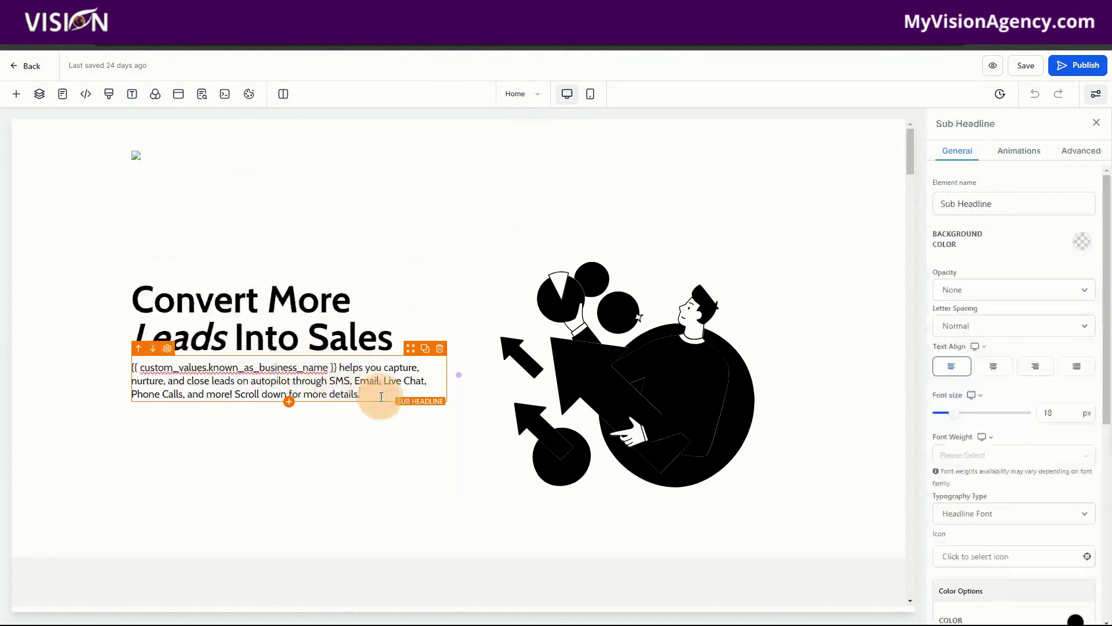
click(311, 336)
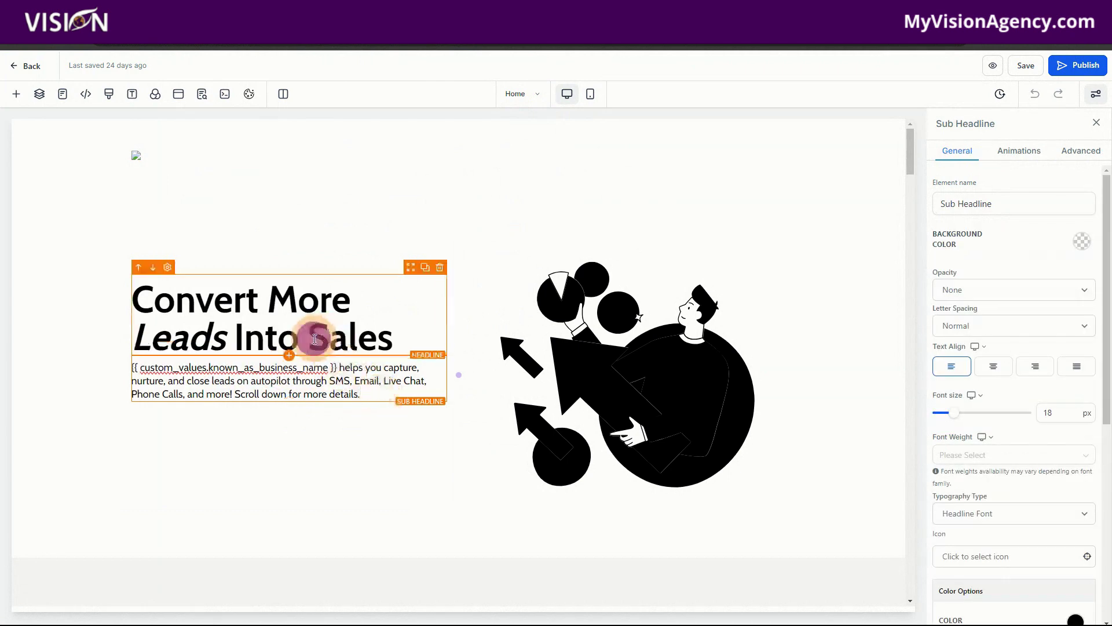
double_click(313, 336)
key(BackSpace)
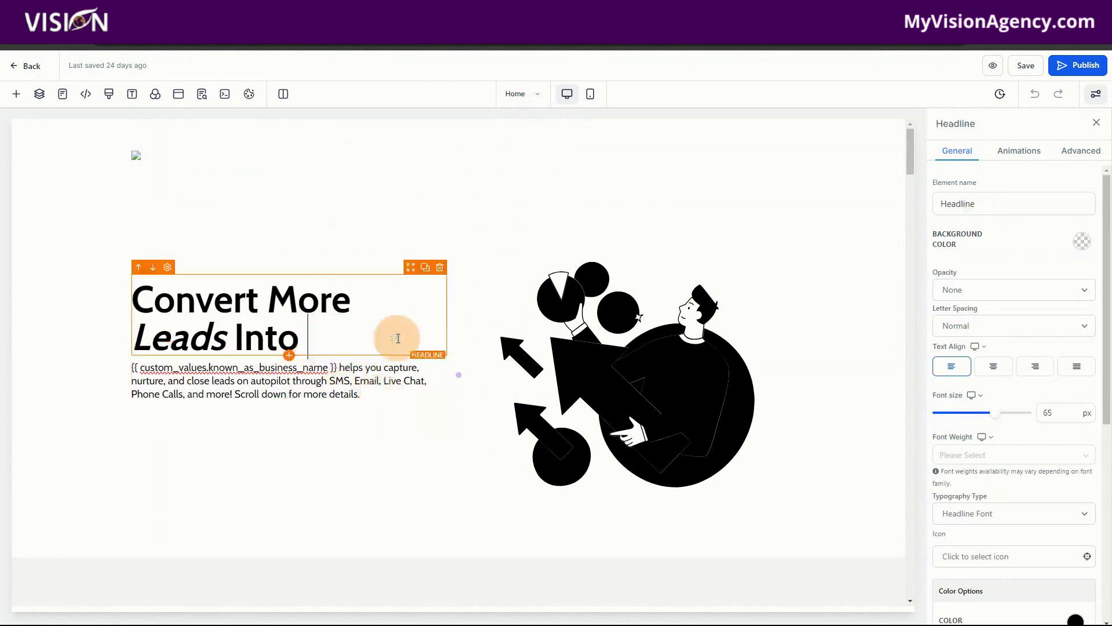
key(ctrl+v)
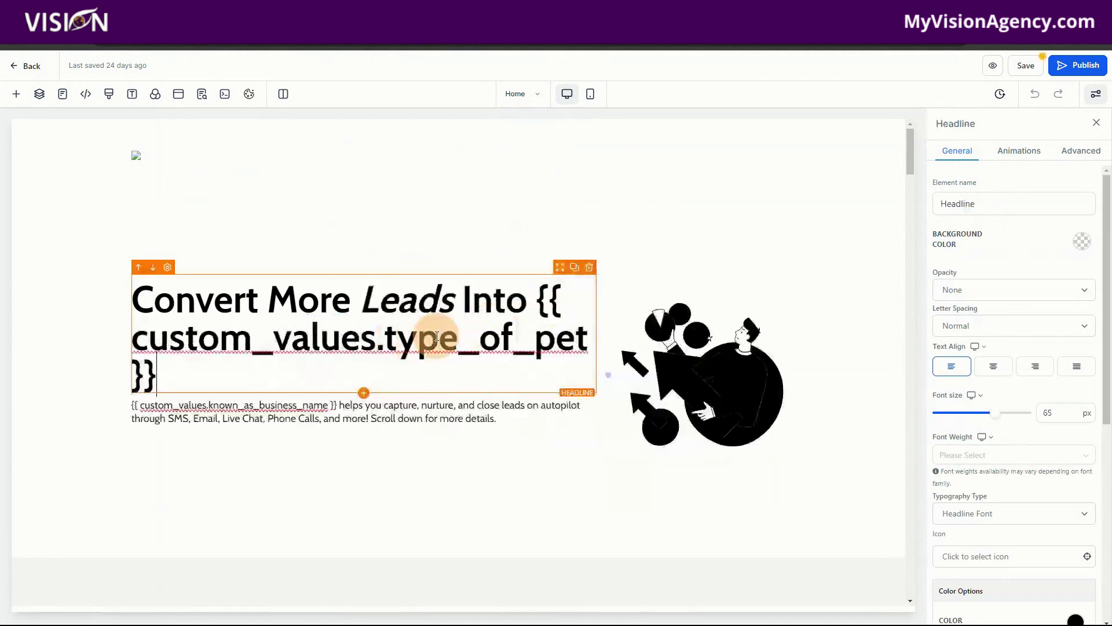
Save the Home page, preview the published headline, and return to the Clean SaaS funnel steps.
click(1026, 66)
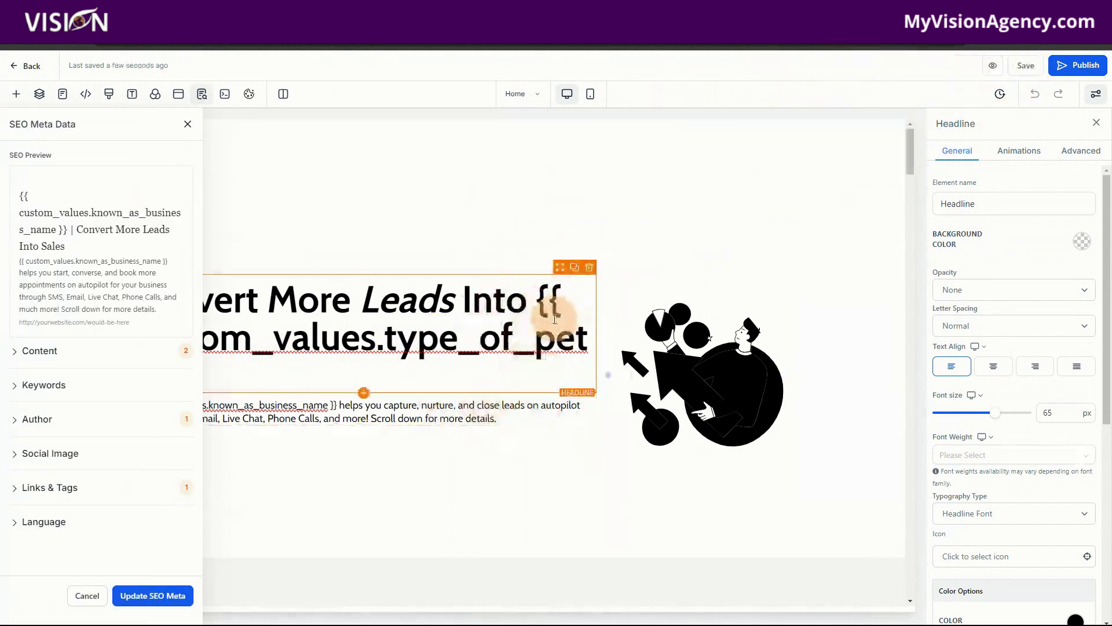
click(996, 69)
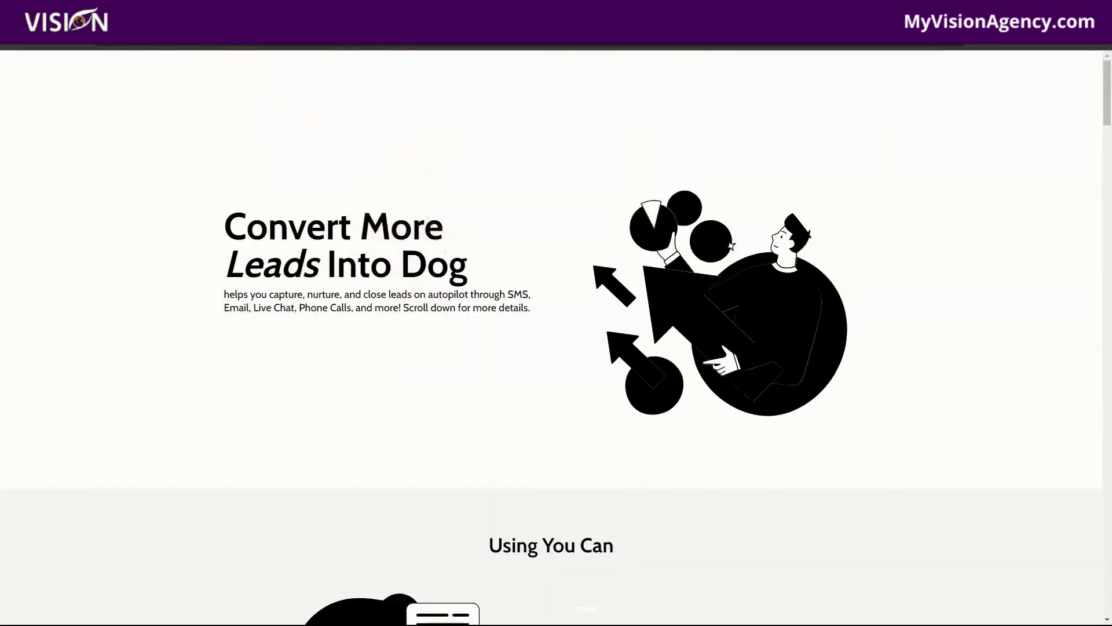
click(202, 8)
click(34, 67)
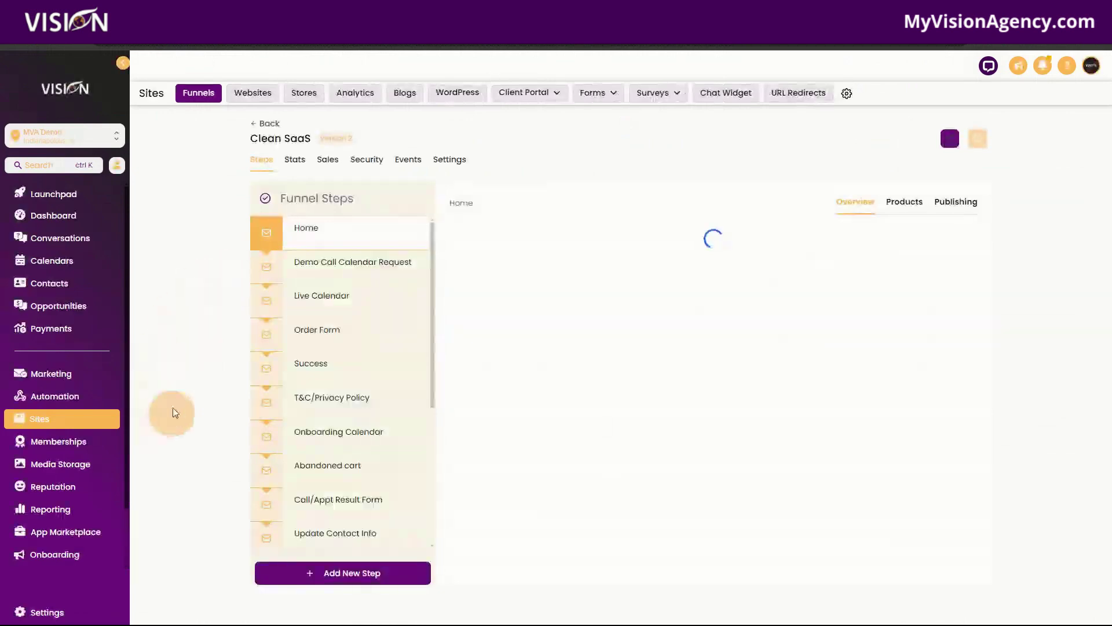
Search the account's custom values for "pet" and update the Type of pet value to "Cats".
click(41, 611)
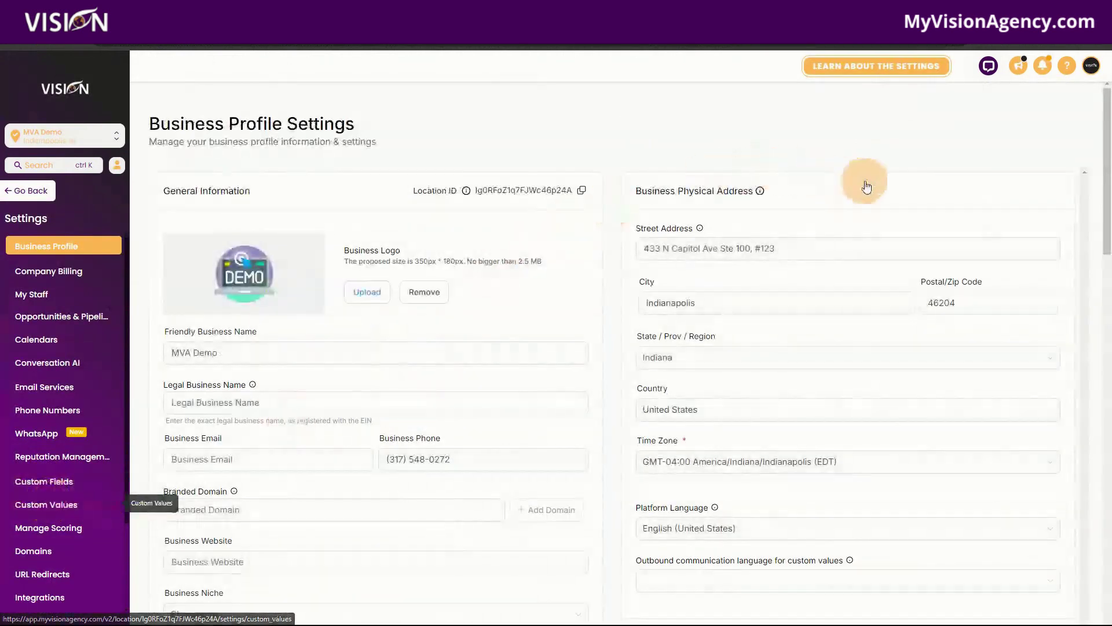
click(986, 188)
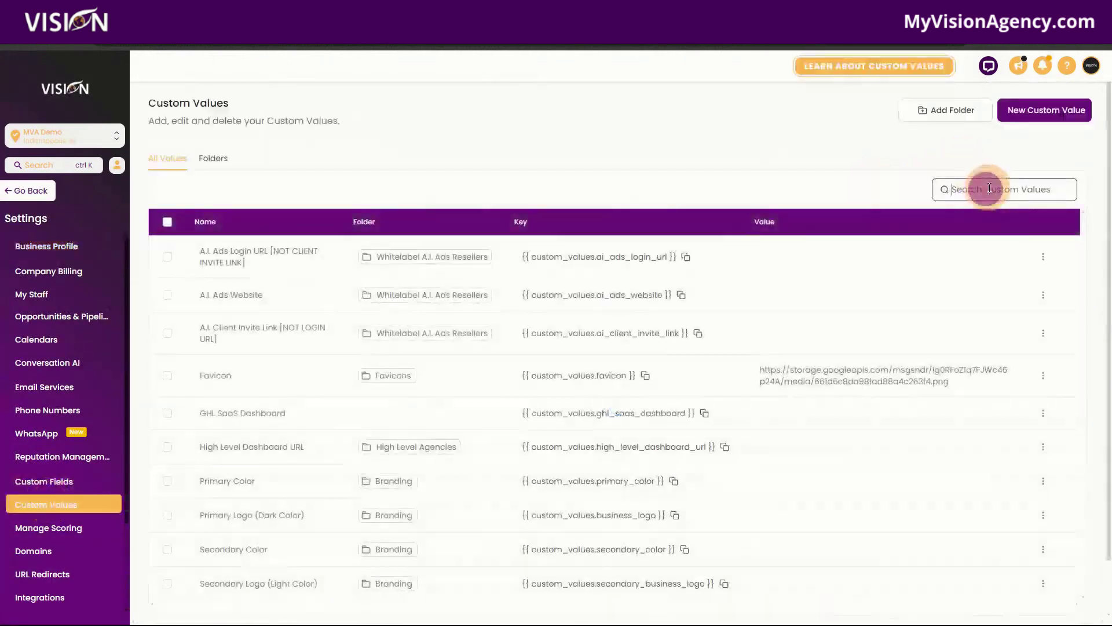
text(pet)
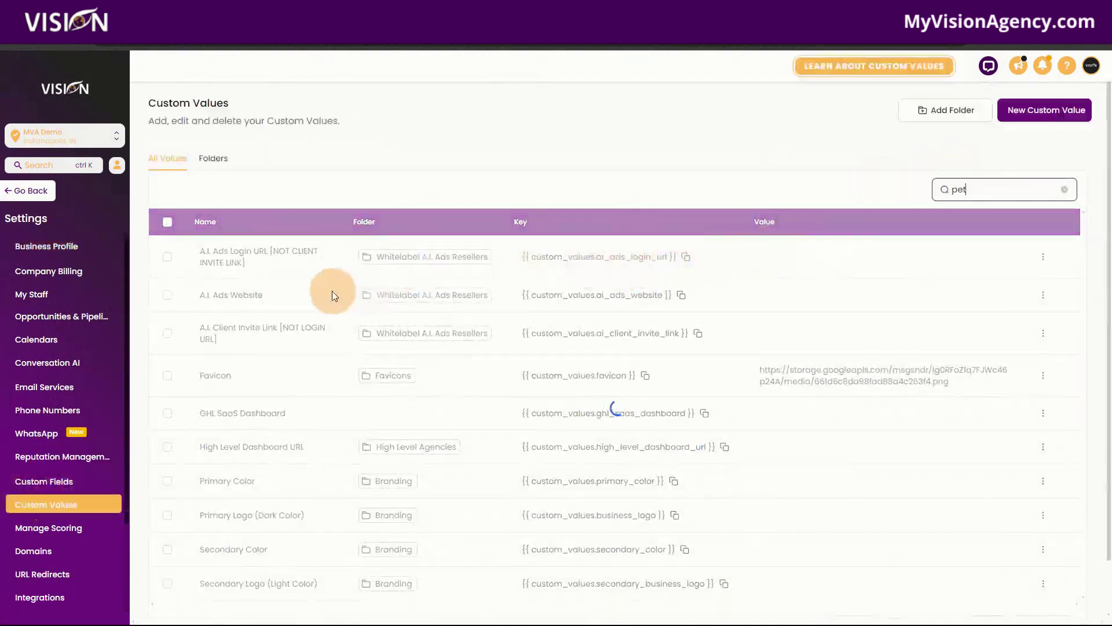
click(1043, 252)
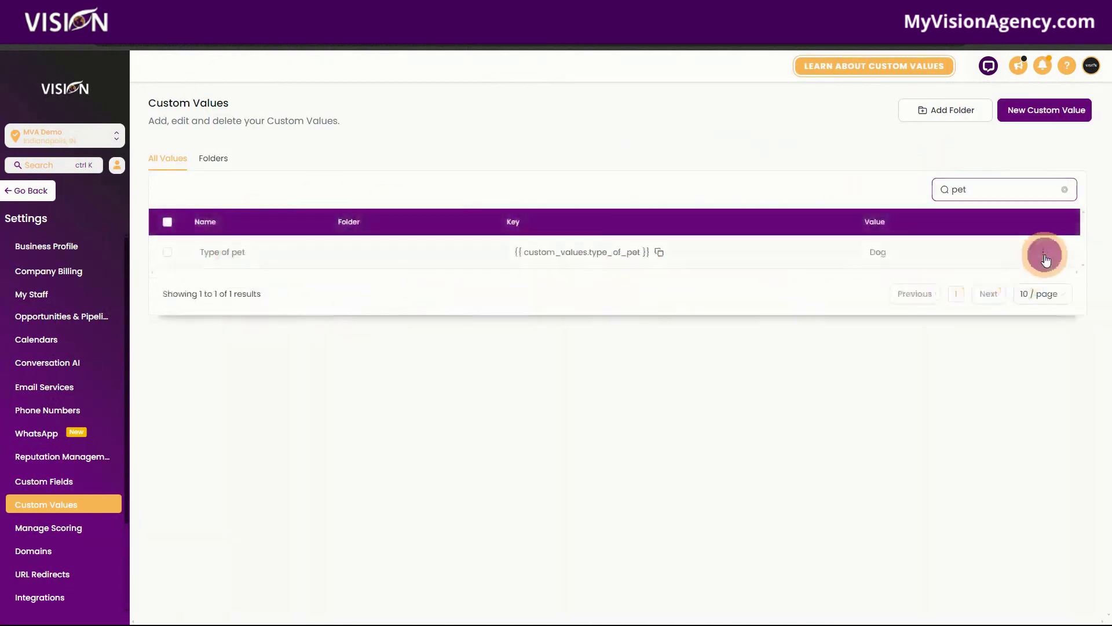
click(1011, 294)
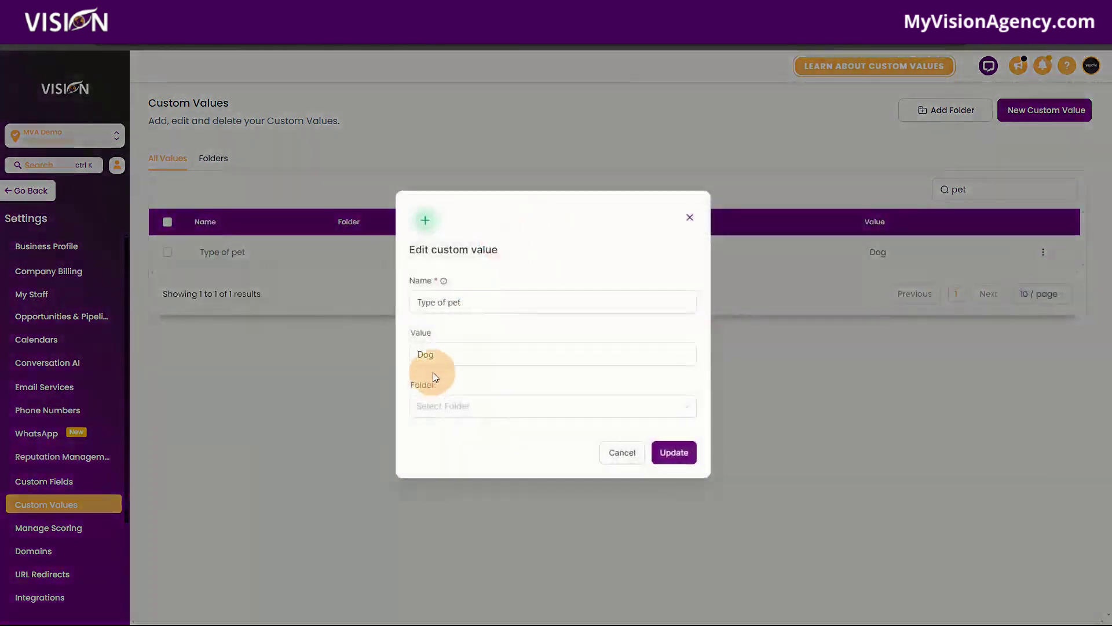
drag(447, 358, 401, 357)
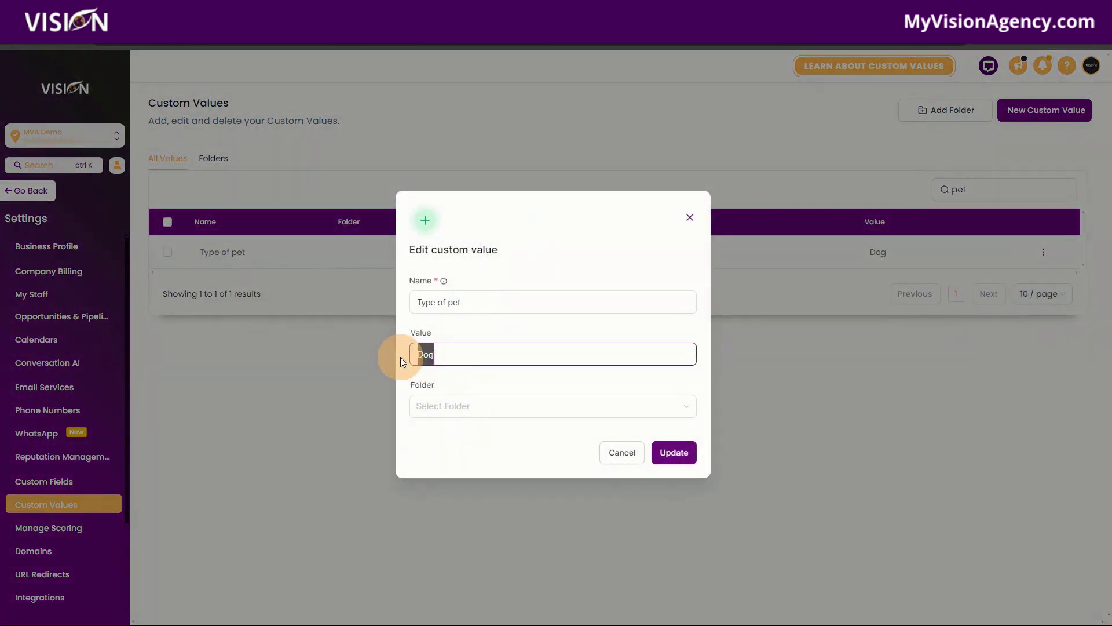
text(Cats)
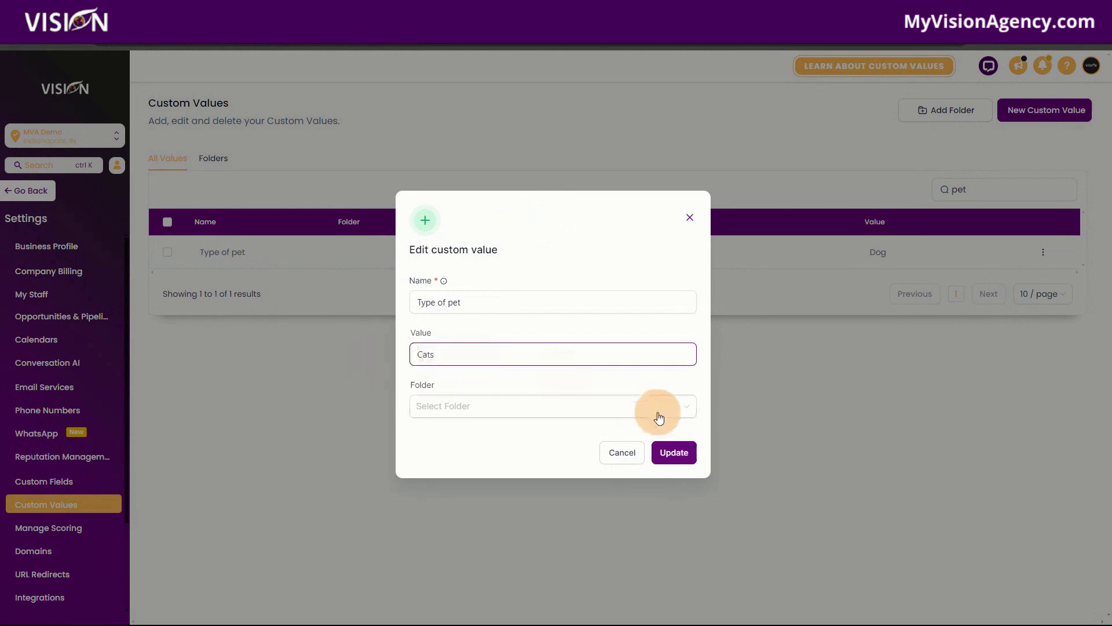
click(674, 452)
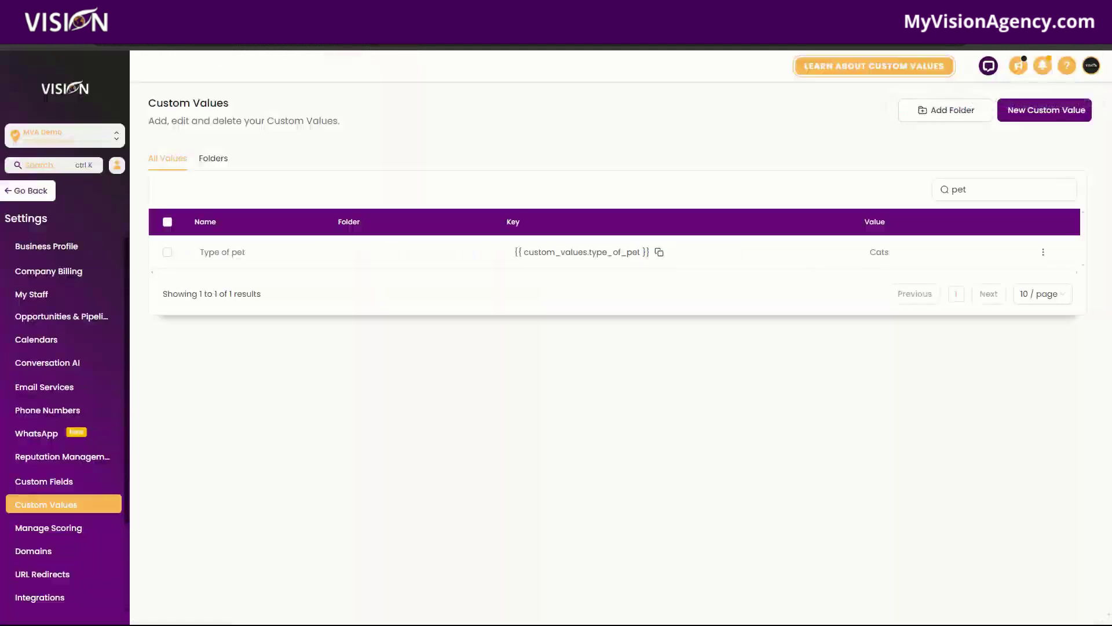
Clear the custom values search and reopen the Clean SaaS funnel's Home page for editing in a new tab.
drag(1009, 188, 944, 185)
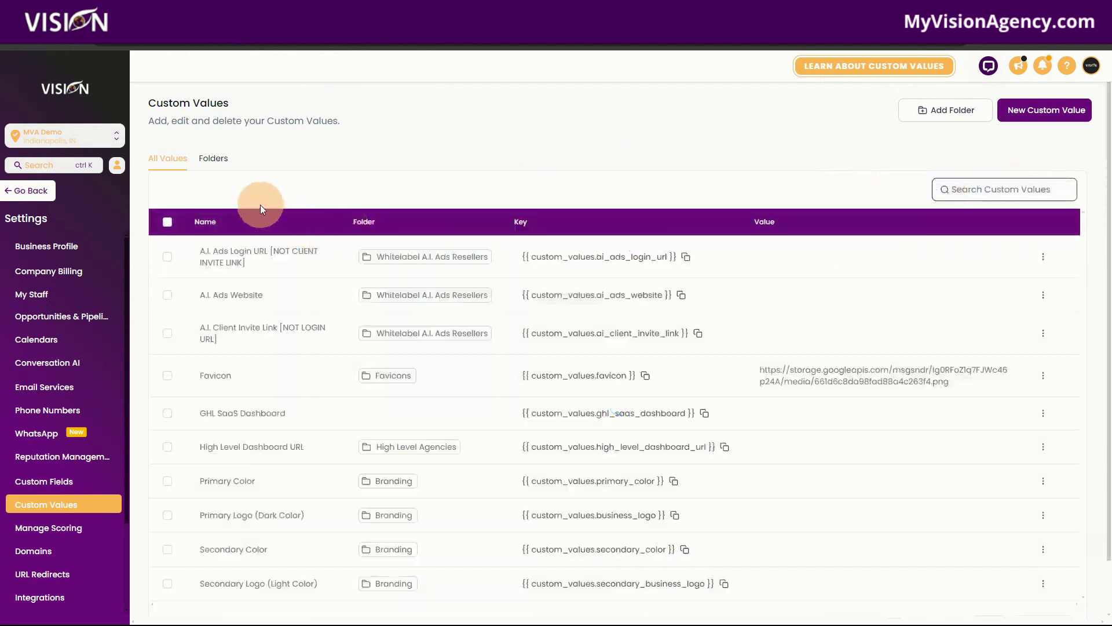
click(28, 190)
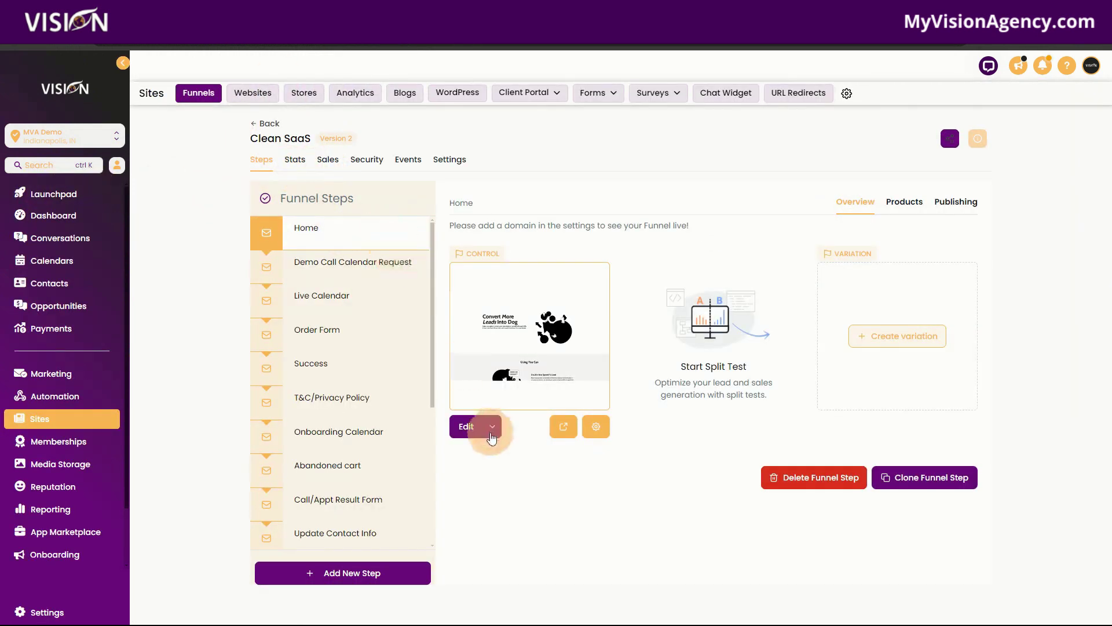
click(492, 426)
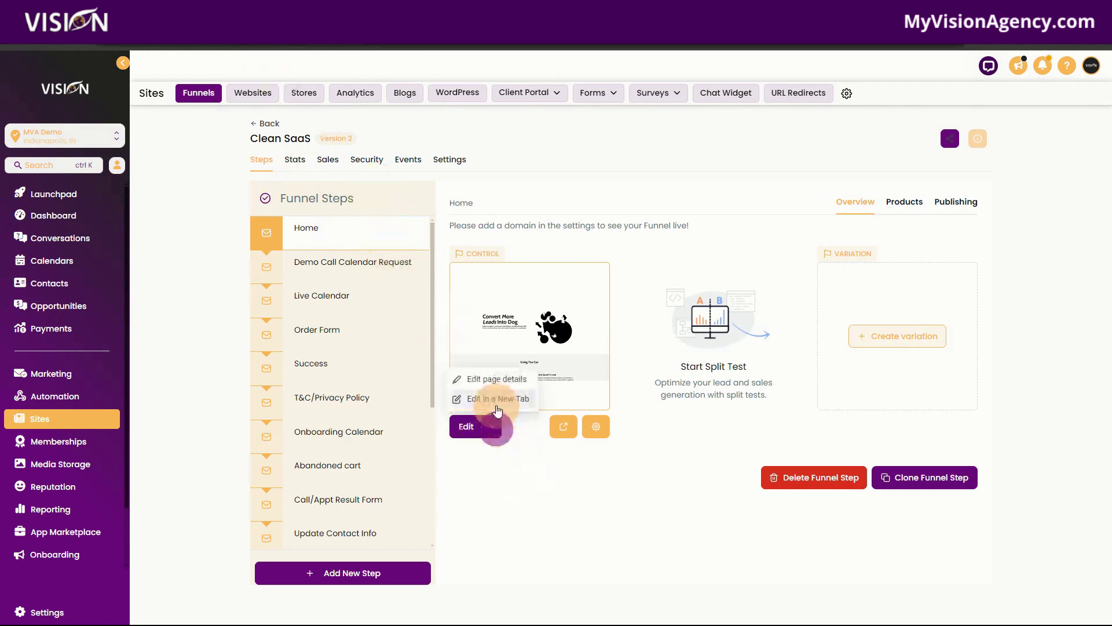
click(496, 400)
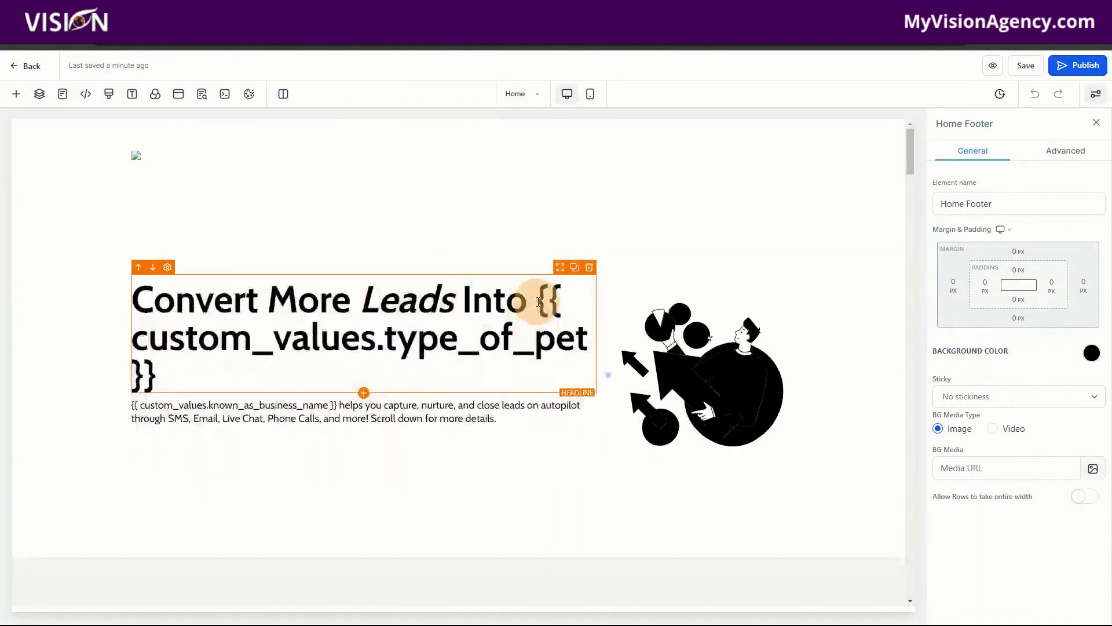
Remove the Type of pet key from the headline, start a merge field with "{", and browse the available Custom Values fields.
drag(538, 301, 572, 374)
key(BackSpace)
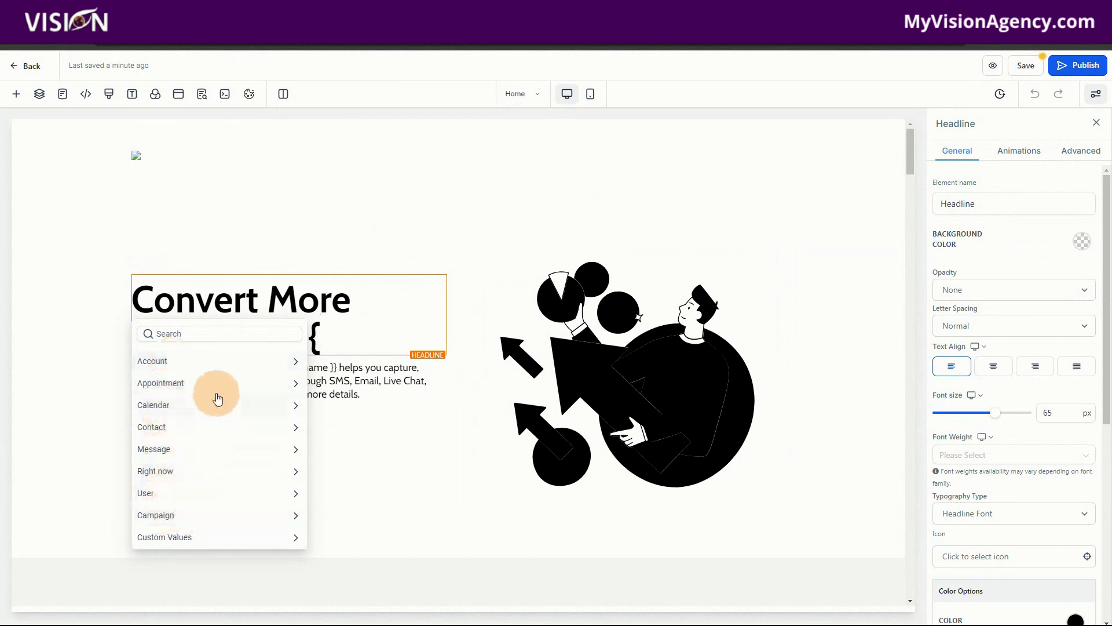
click(190, 543)
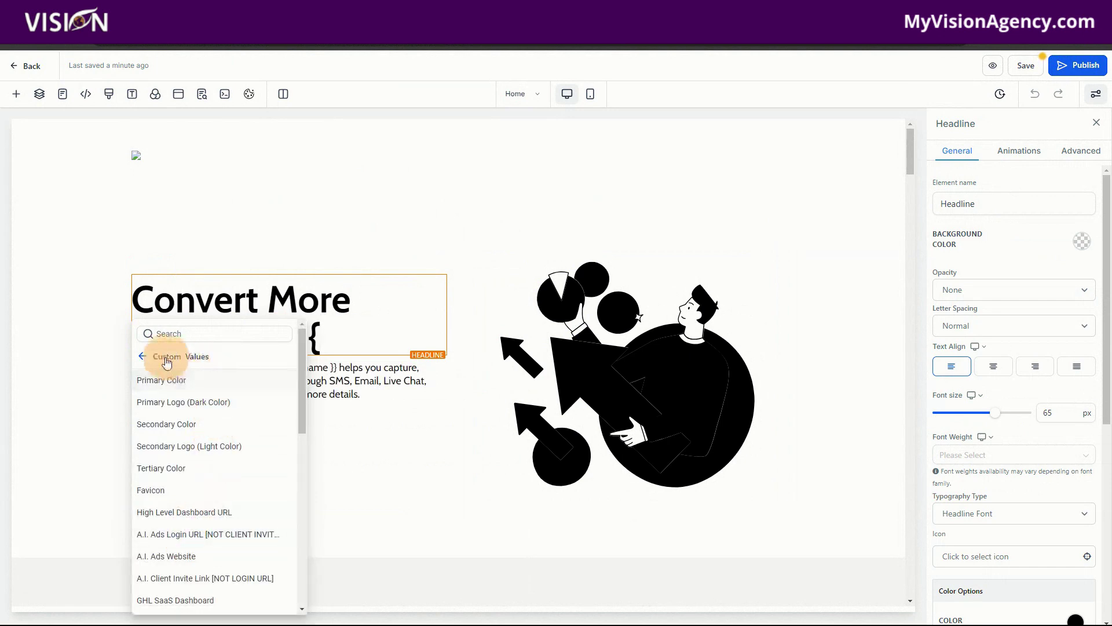
click(142, 355)
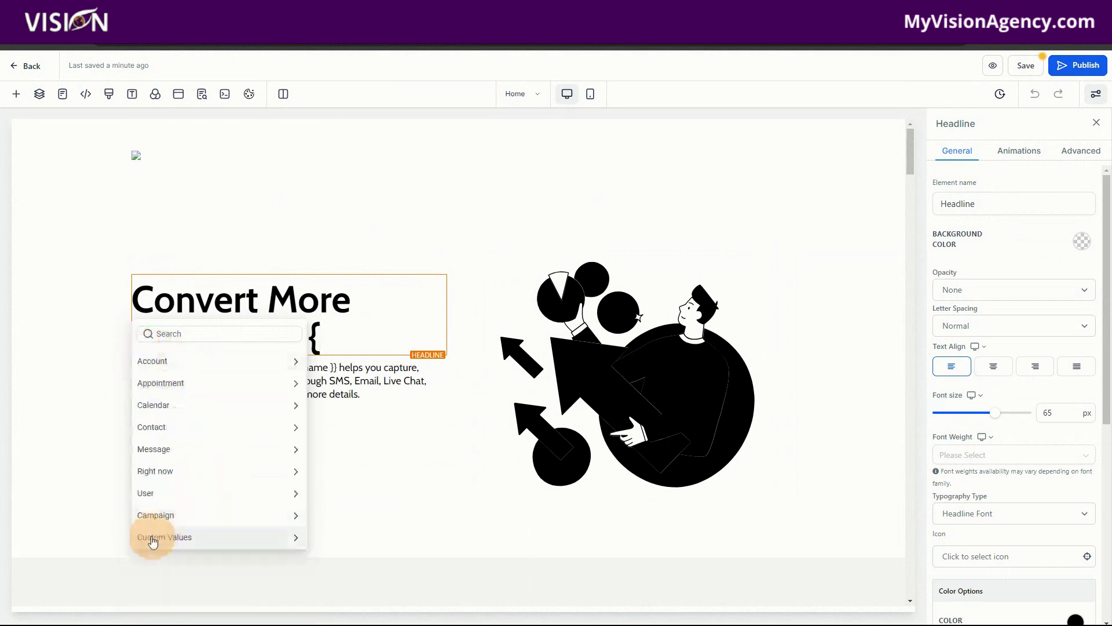
click(208, 540)
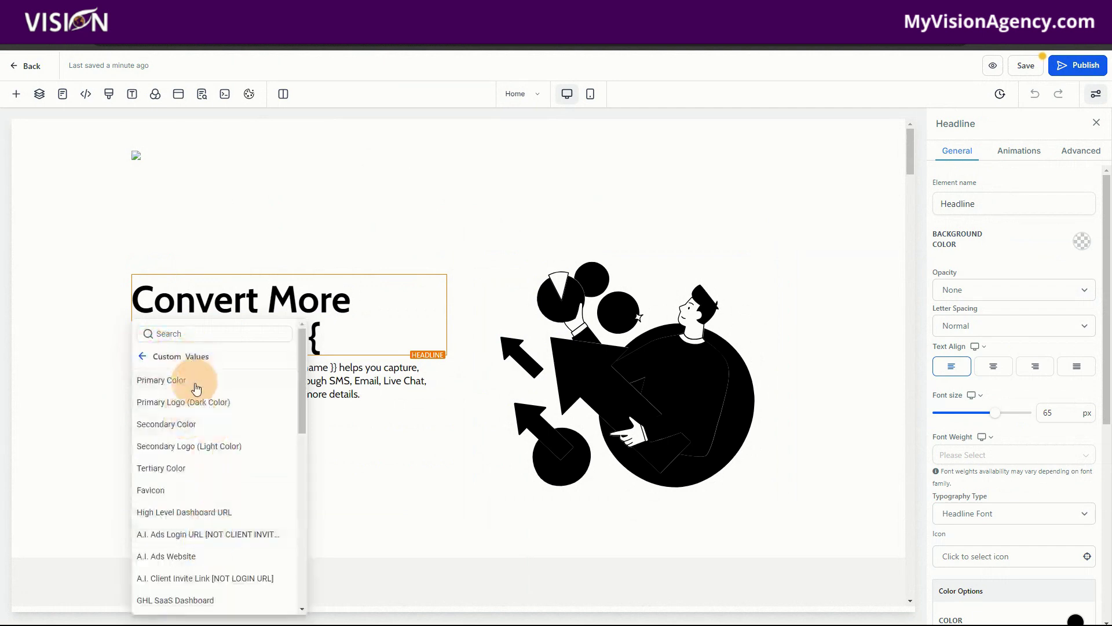
click(142, 357)
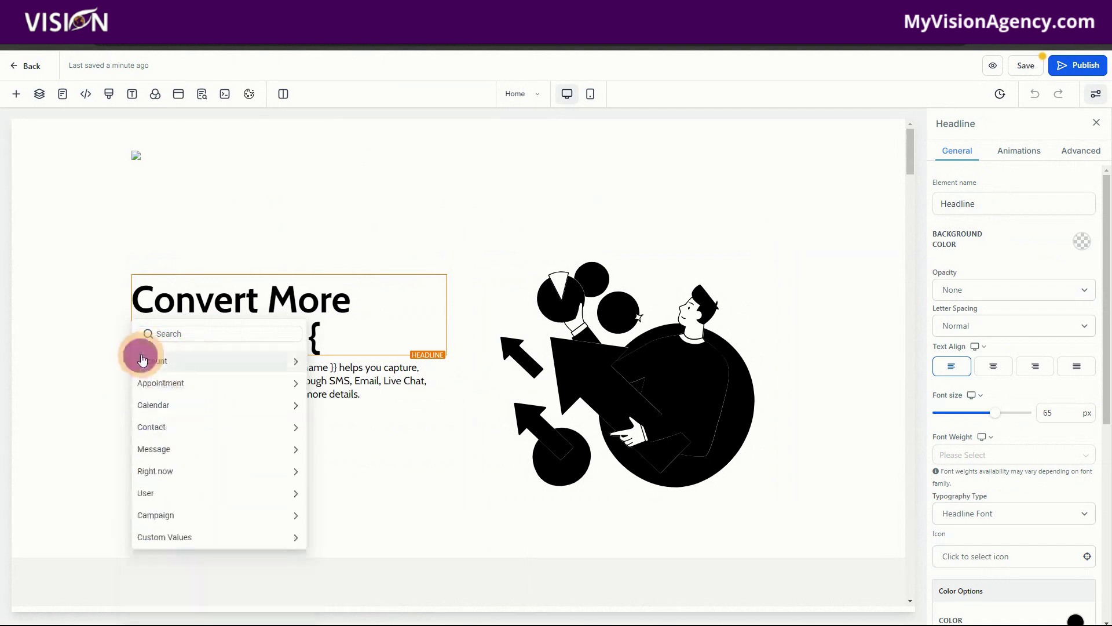
click(207, 539)
scroll(232, 423, down, 3)
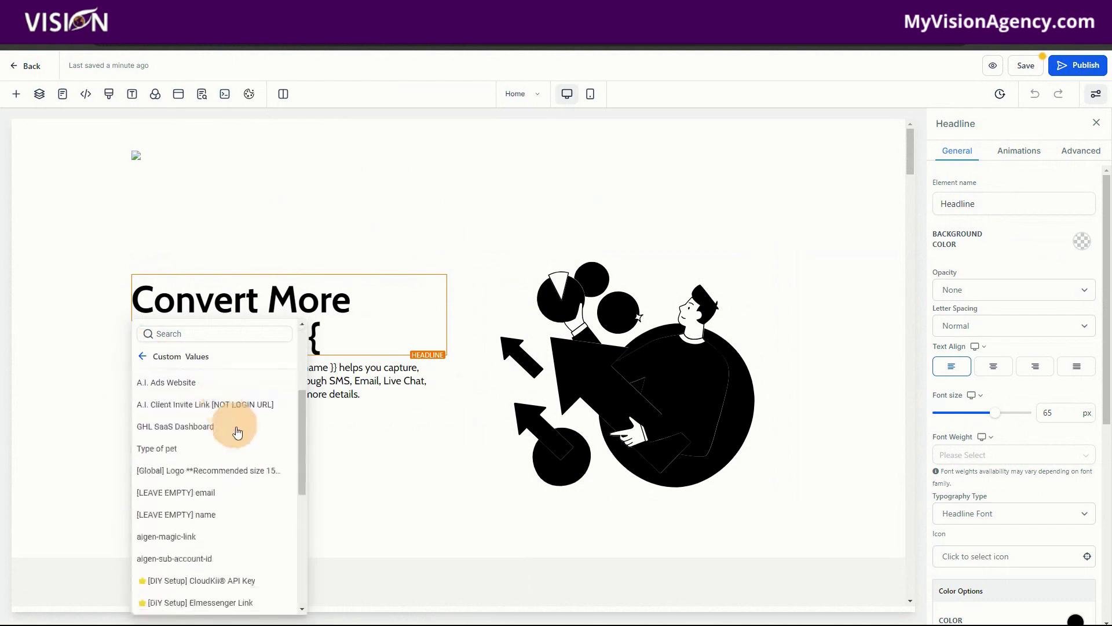
scroll(230, 539, down, 8)
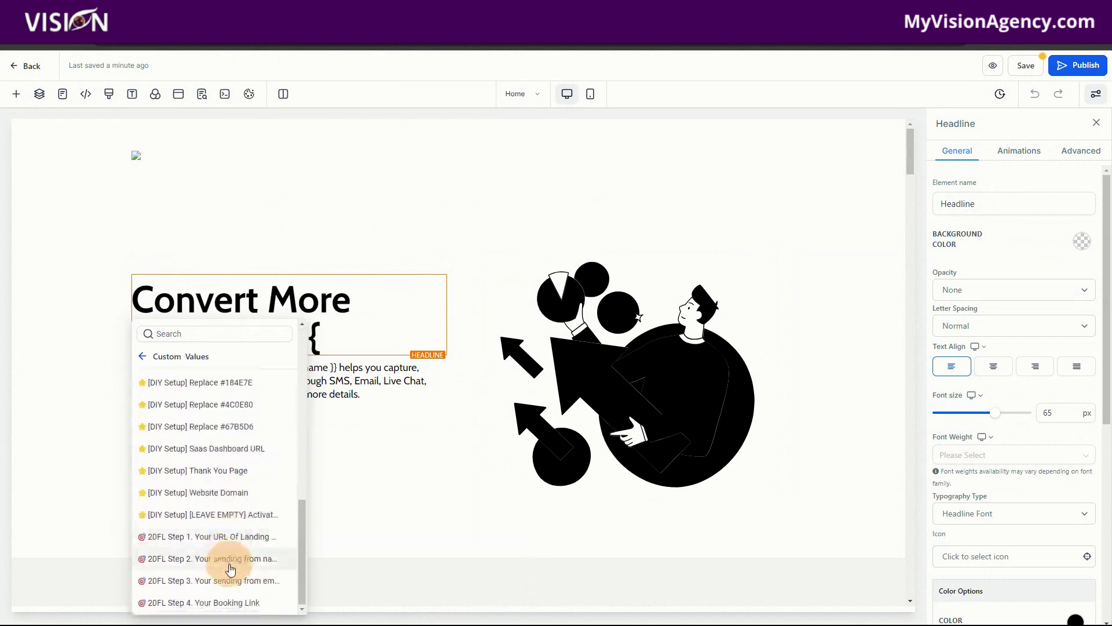
scroll(208, 498, up, 10)
click(149, 355)
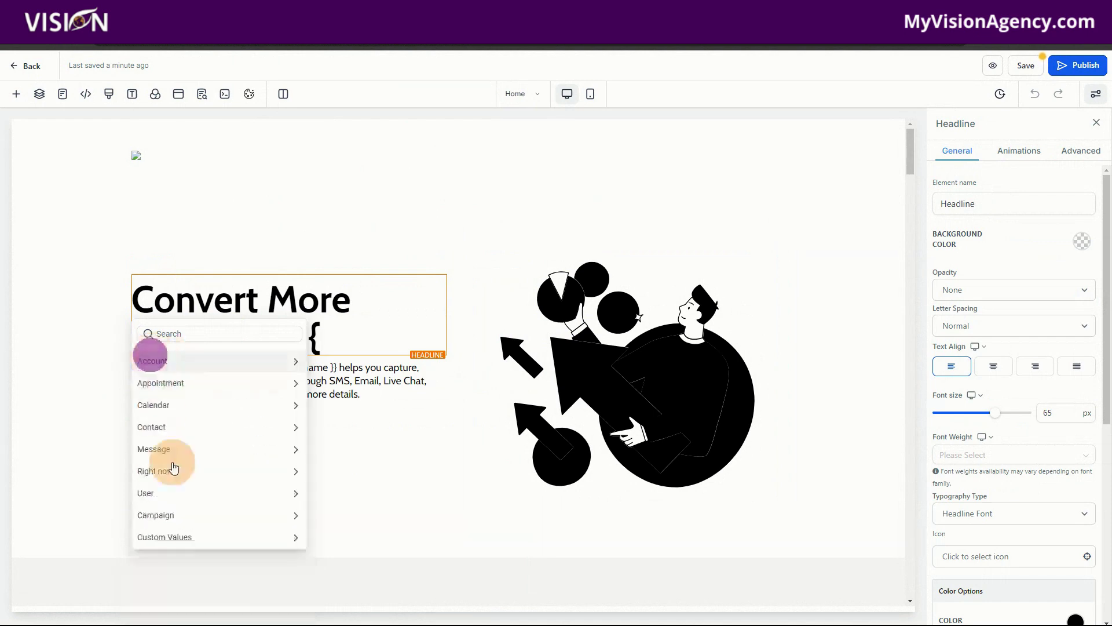
Insert the Account Name field {{location.name}} after "Leads Into" in the headline, save the page, and preview it.
click(209, 361)
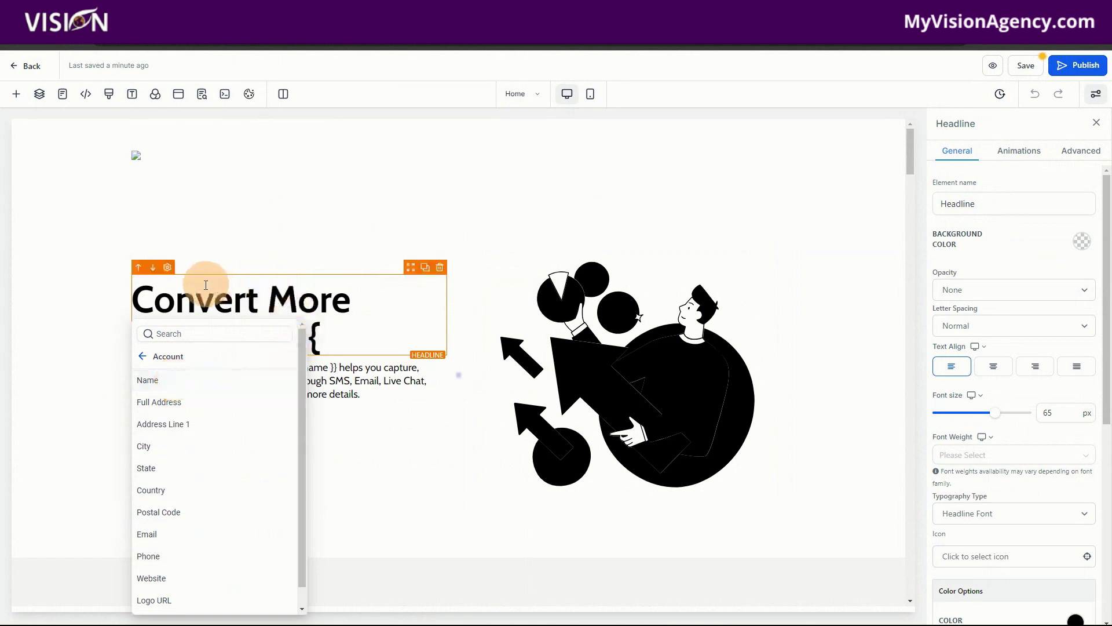
click(191, 386)
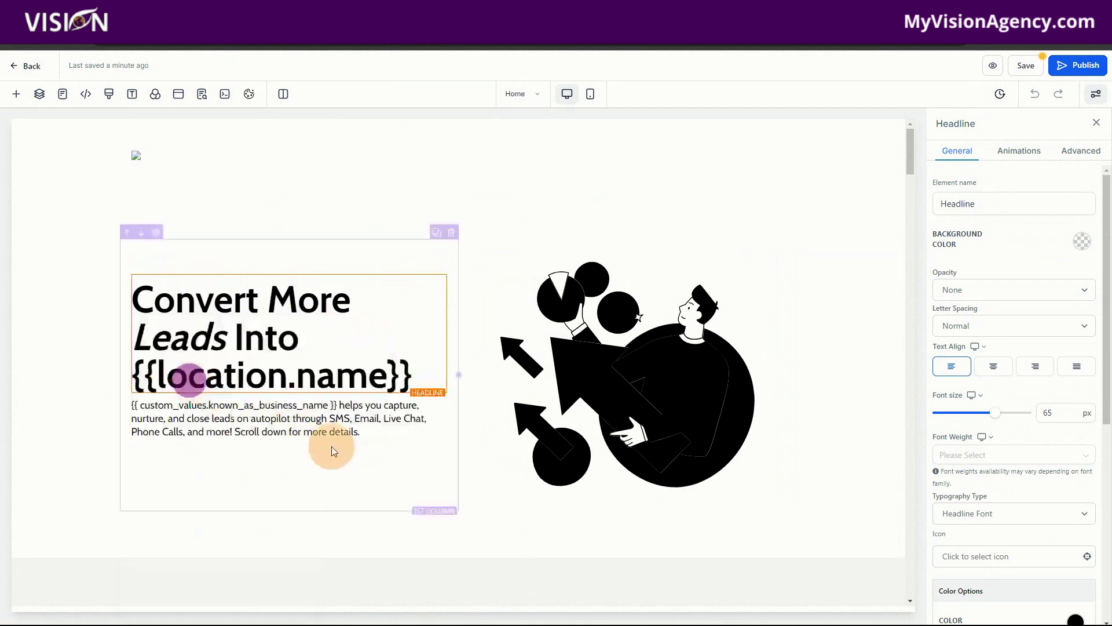
click(1026, 65)
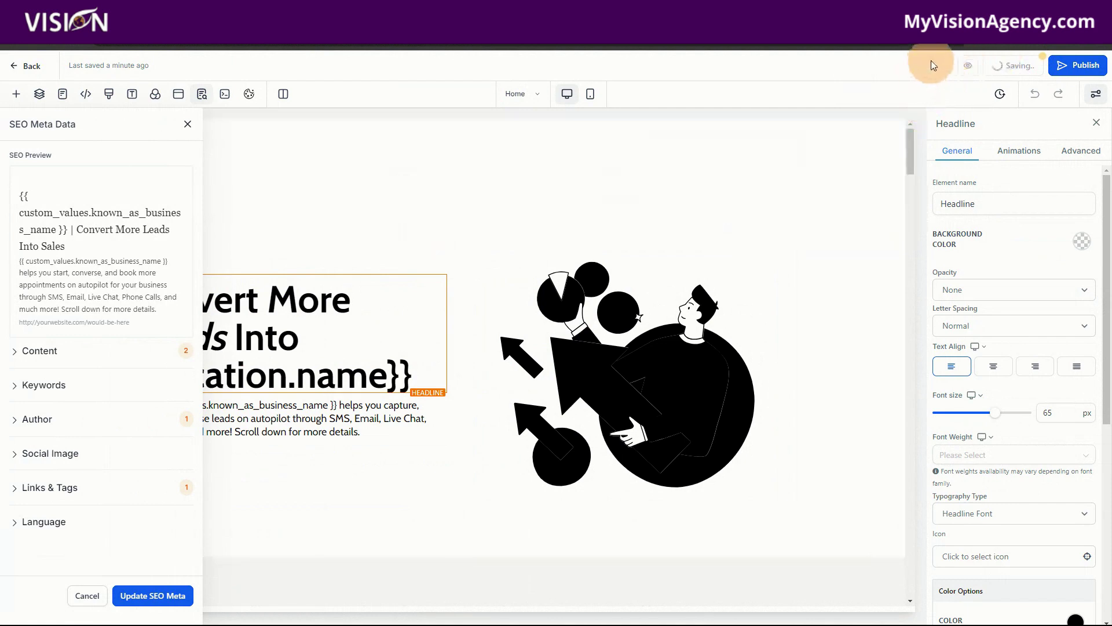
click(992, 66)
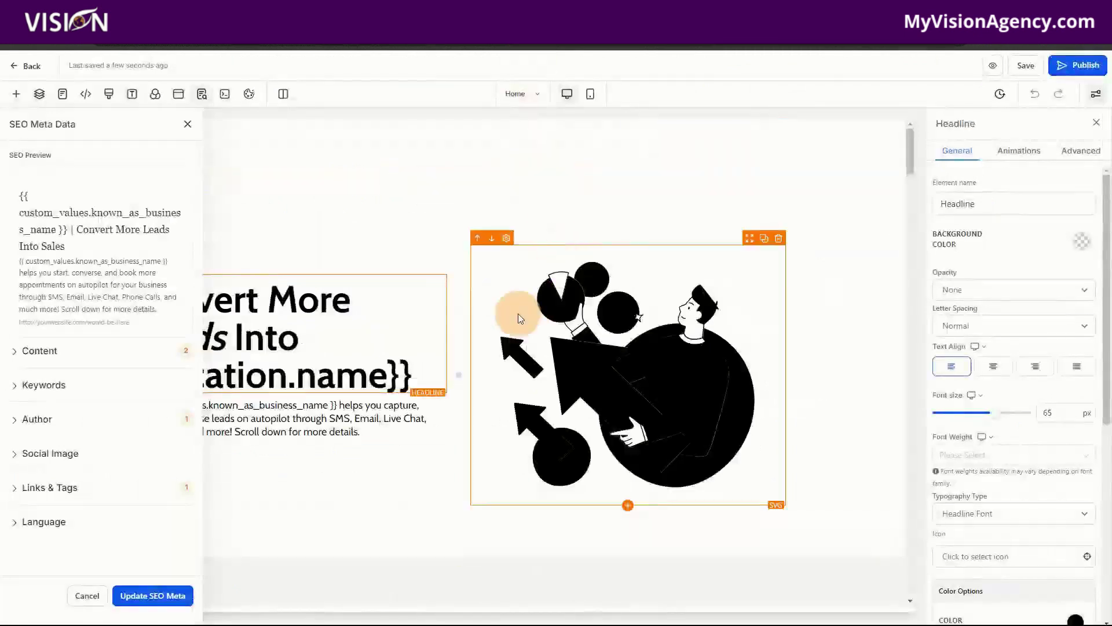
Delete {{location.name}} from the headline, browse the Contact and Right now merge fields, and remove the leftover brace.
drag(314, 334, 429, 382)
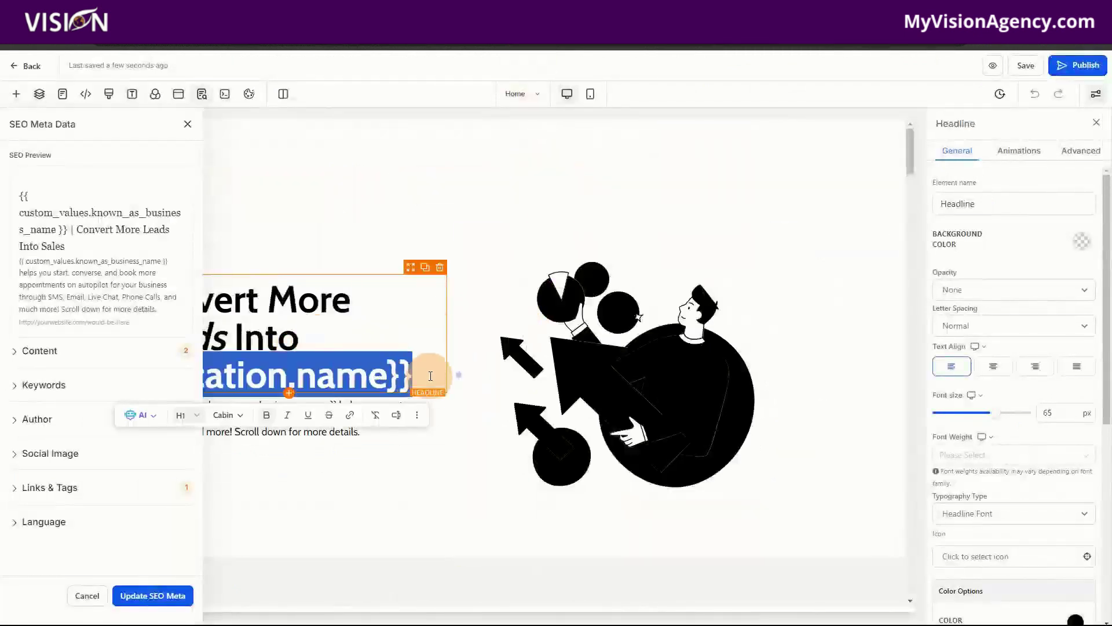
key(BackSpace)
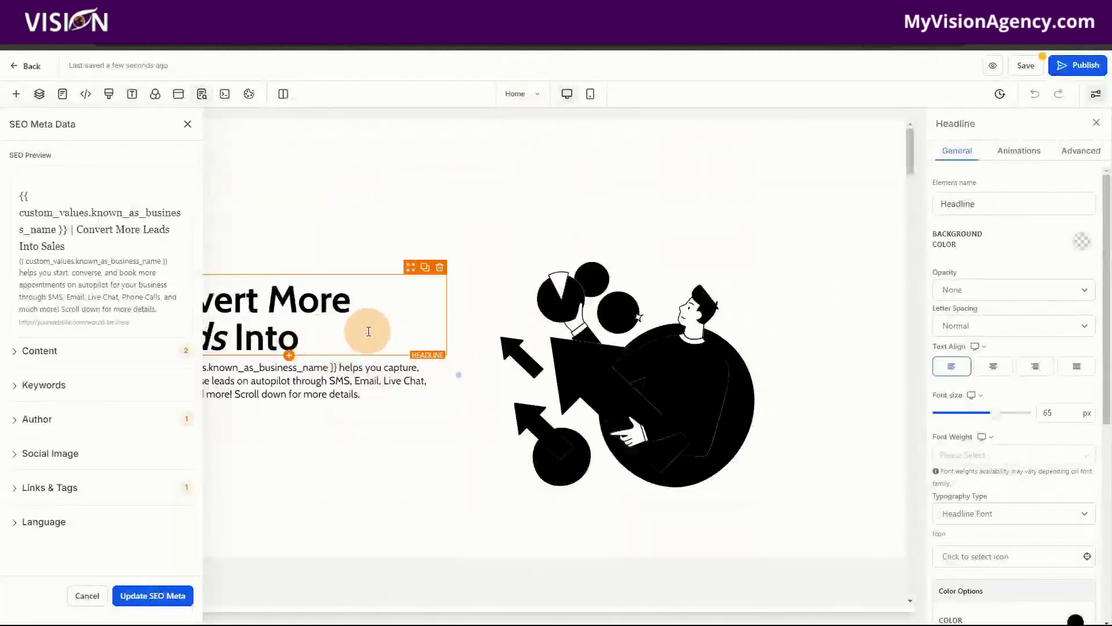
text({)
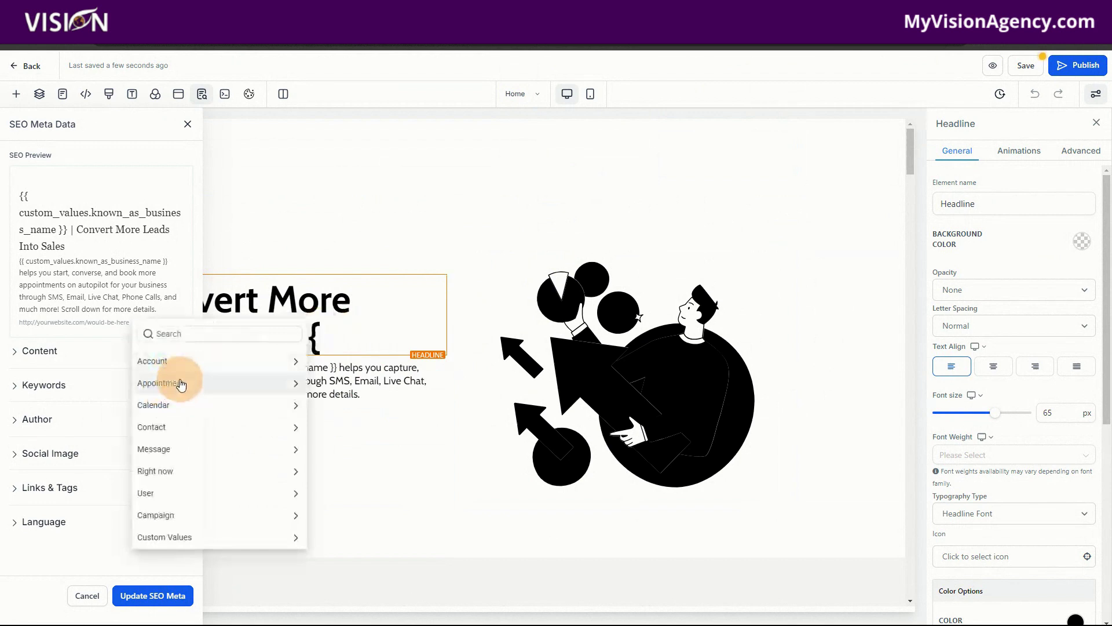
click(170, 429)
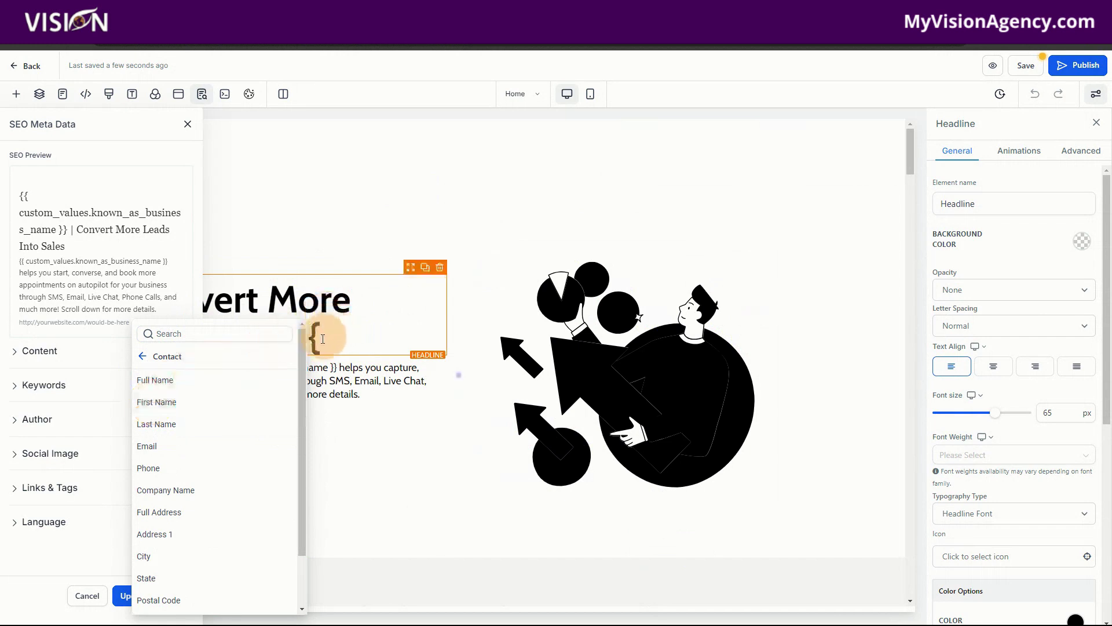
click(143, 360)
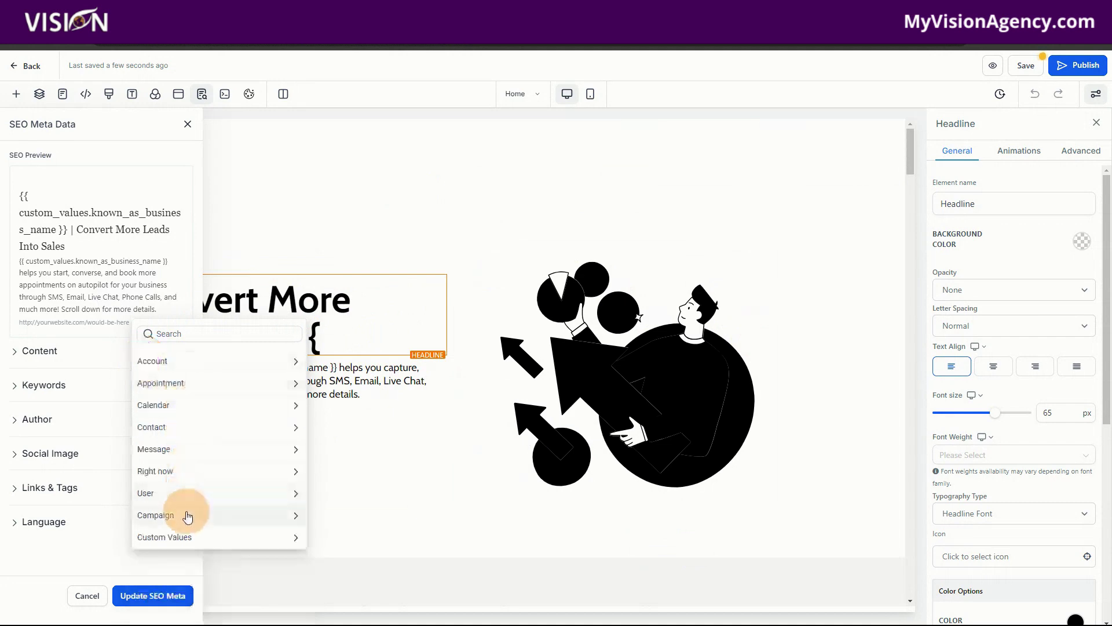
click(174, 472)
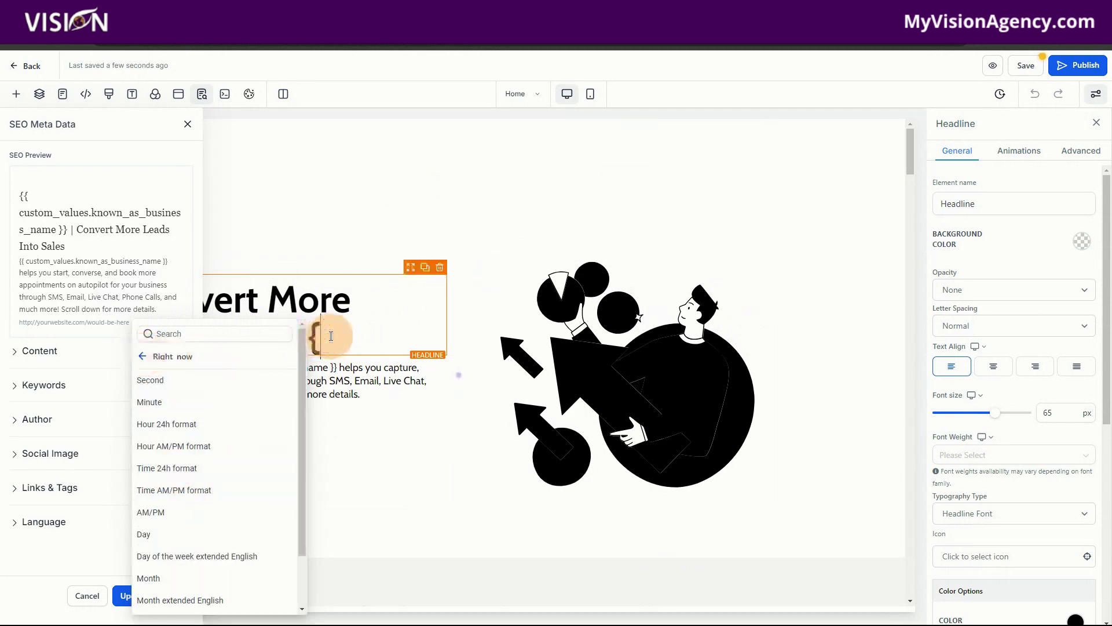
key(BackSpace)
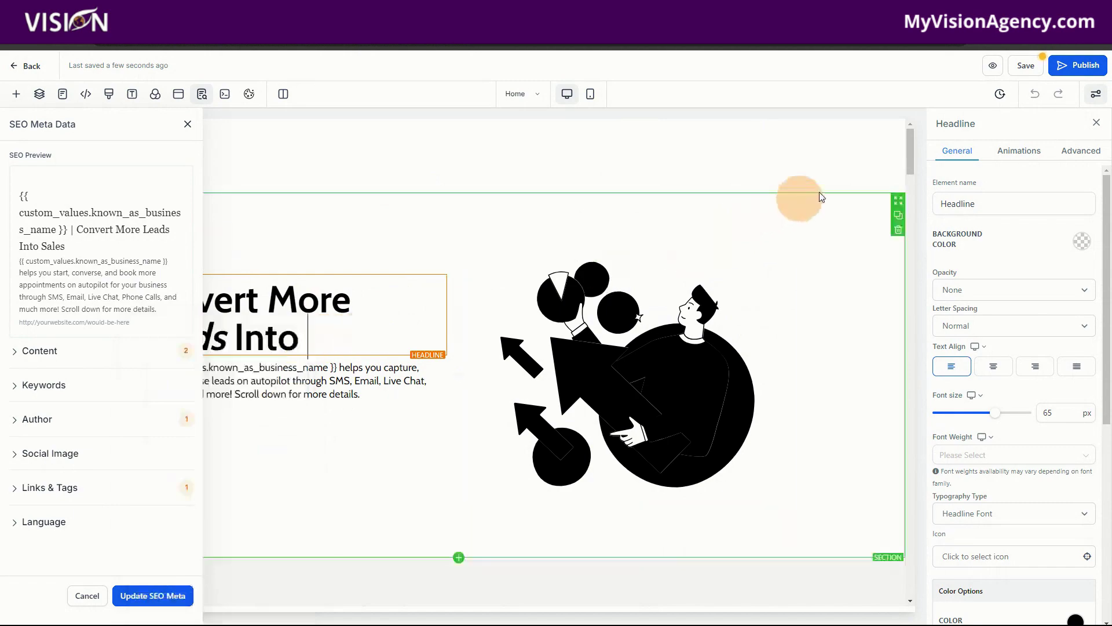
Close the SEO Meta Data panel, start a merge field after {{right_now.year}} in the footer, and browse the Right now fields.
drag(911, 158, 902, 611)
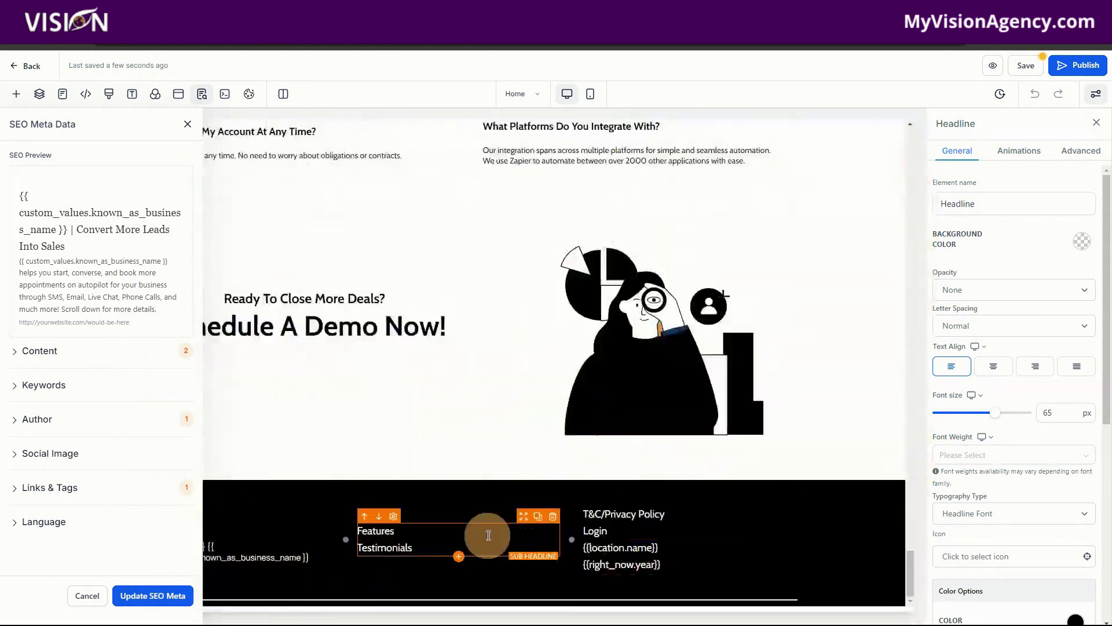
click(671, 568)
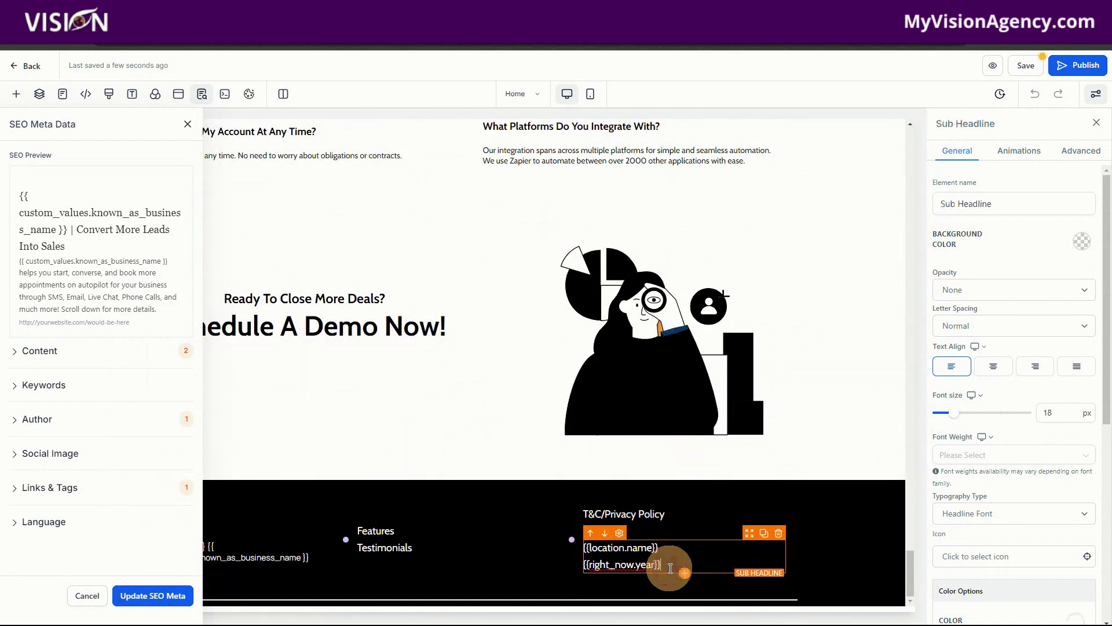
click(187, 124)
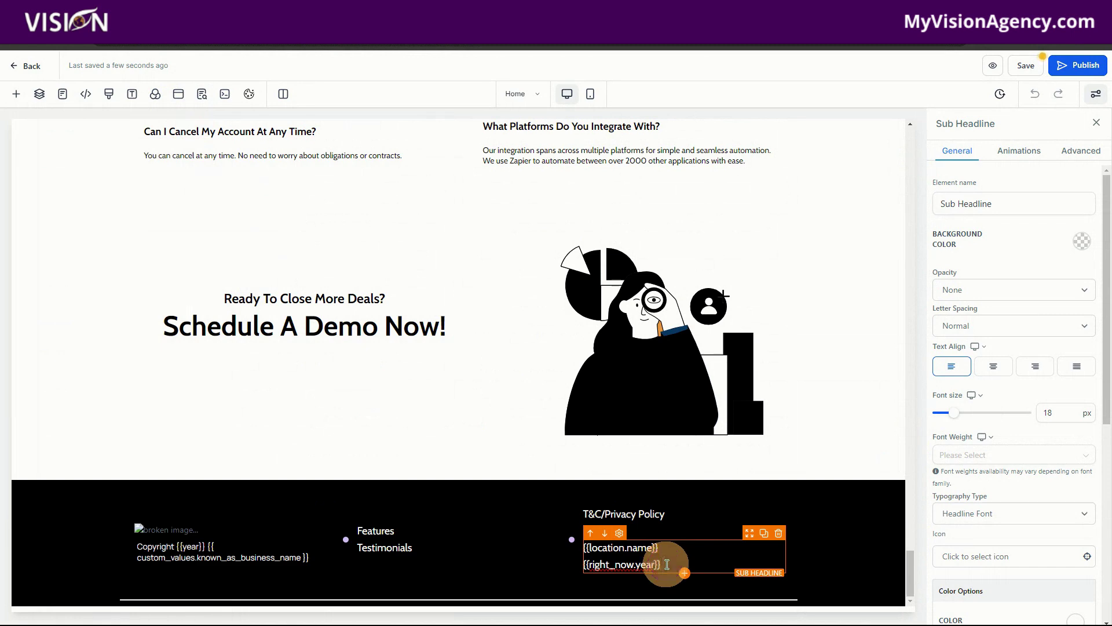
text({{)
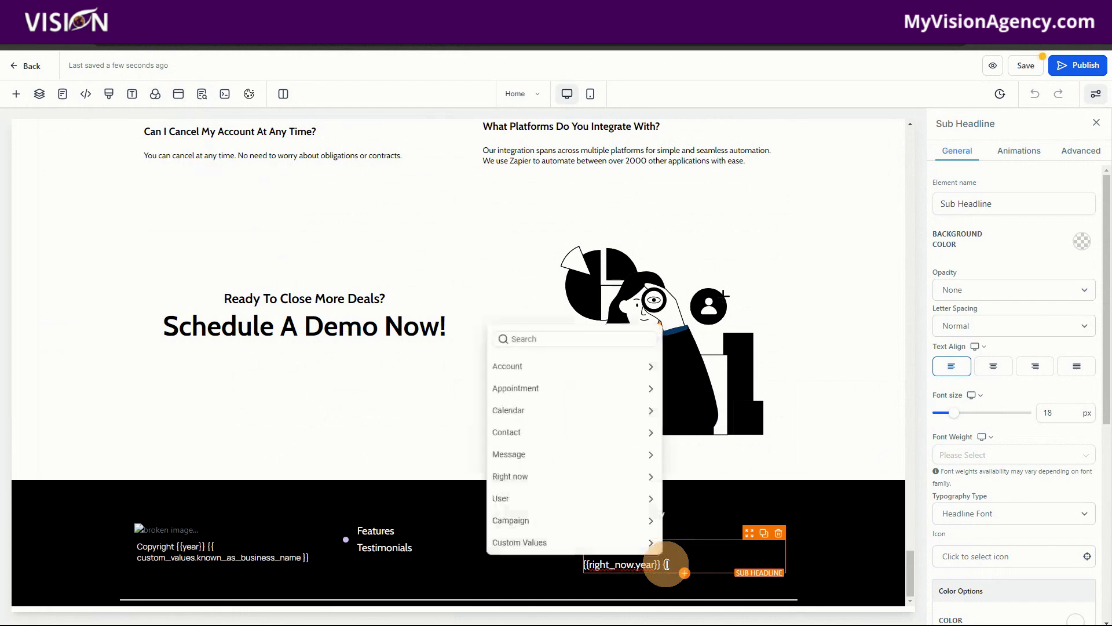
click(510, 476)
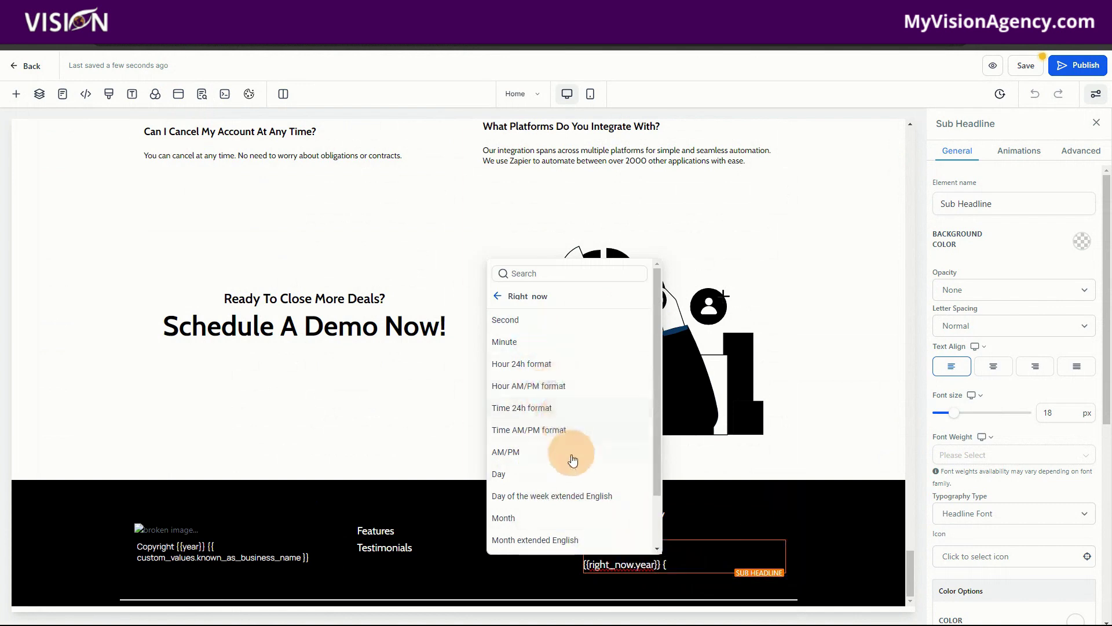
Dismiss the merge field list and remove the leftover brace after {{right_now.year}} in the footer.
click(374, 321)
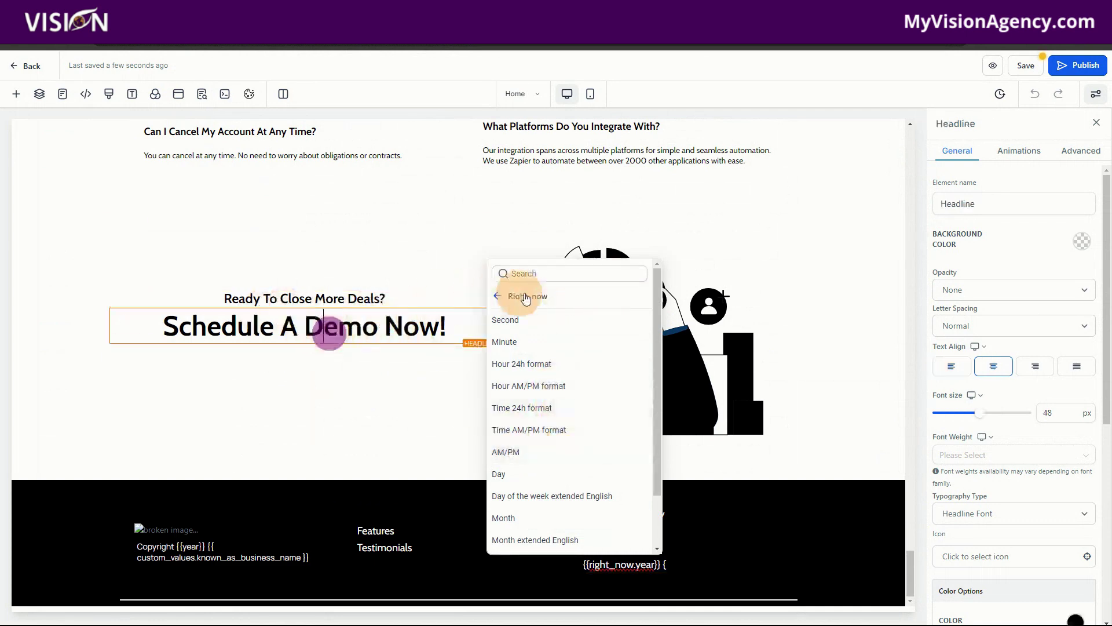
click(721, 545)
click(673, 566)
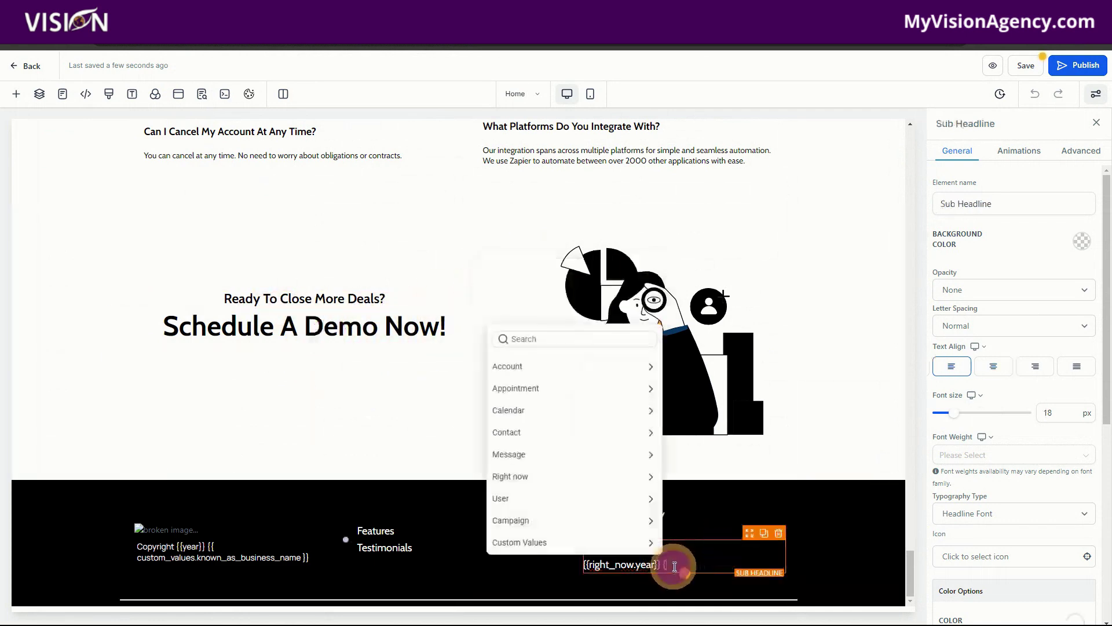
key(BackSpace)
key(BackSpace)
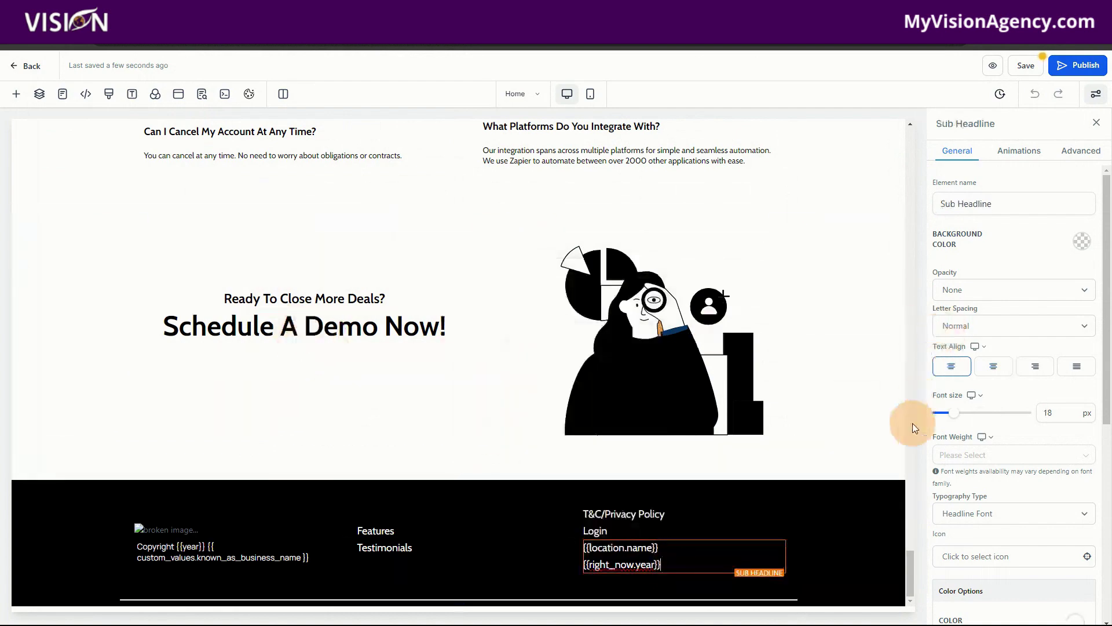
Duplicate the "Convert More Leads Into" headline and clear the text of the copy.
drag(913, 564, 918, 122)
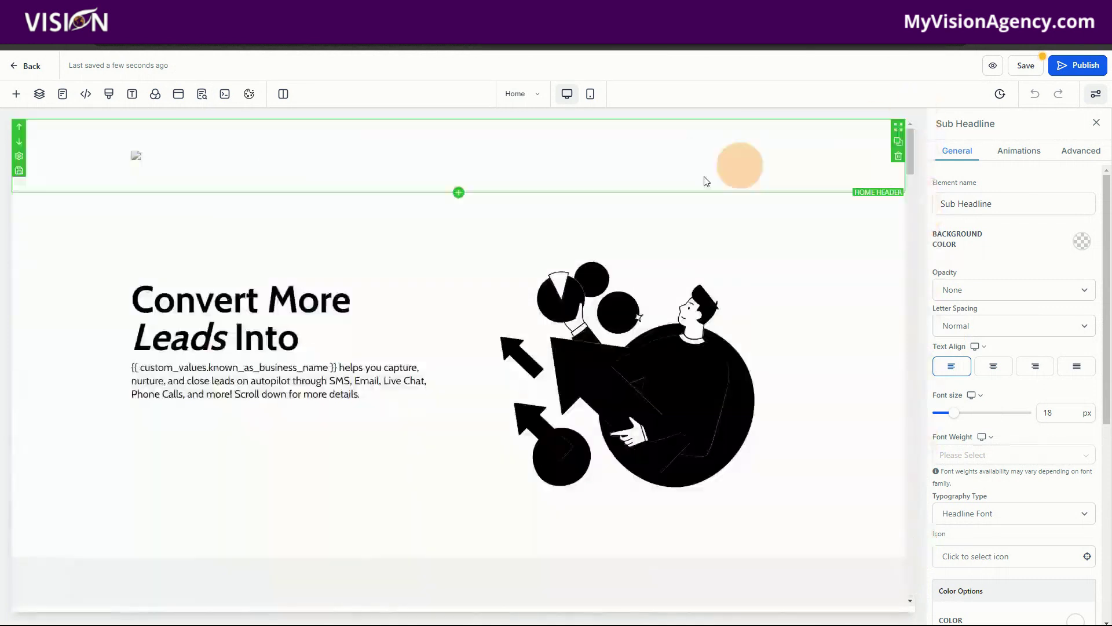
click(369, 394)
click(355, 293)
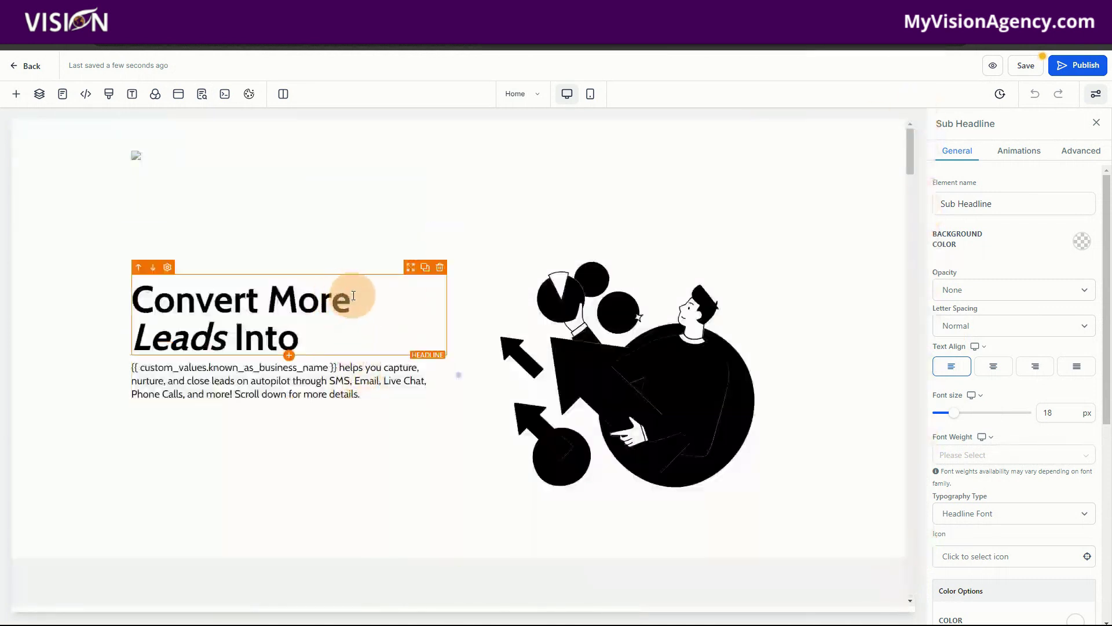
click(425, 268)
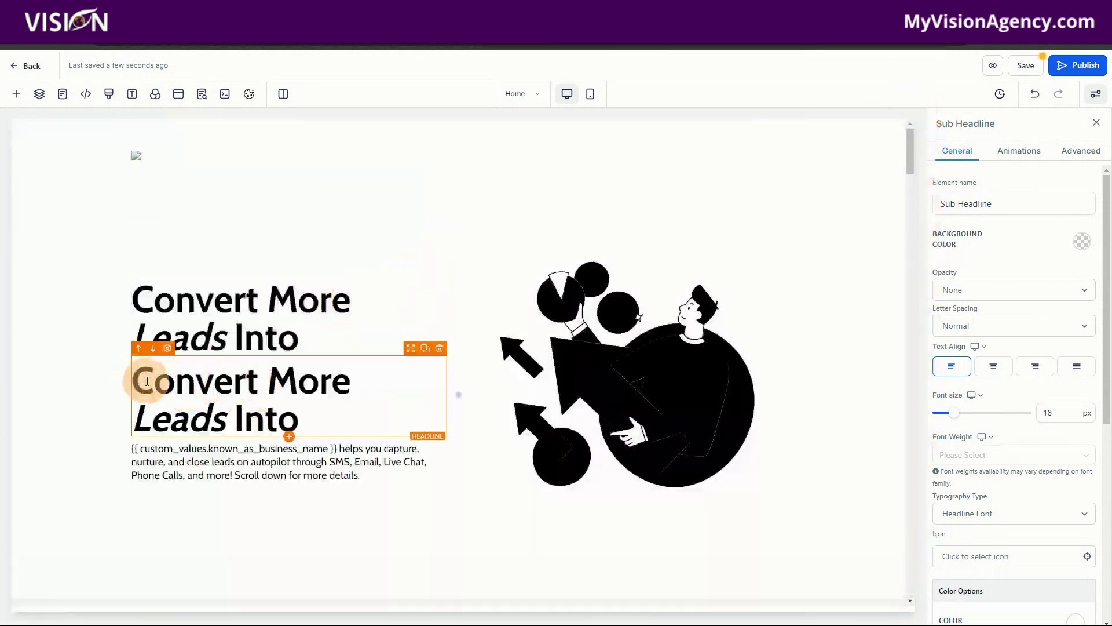
drag(139, 381, 333, 405)
key(BackSpace)
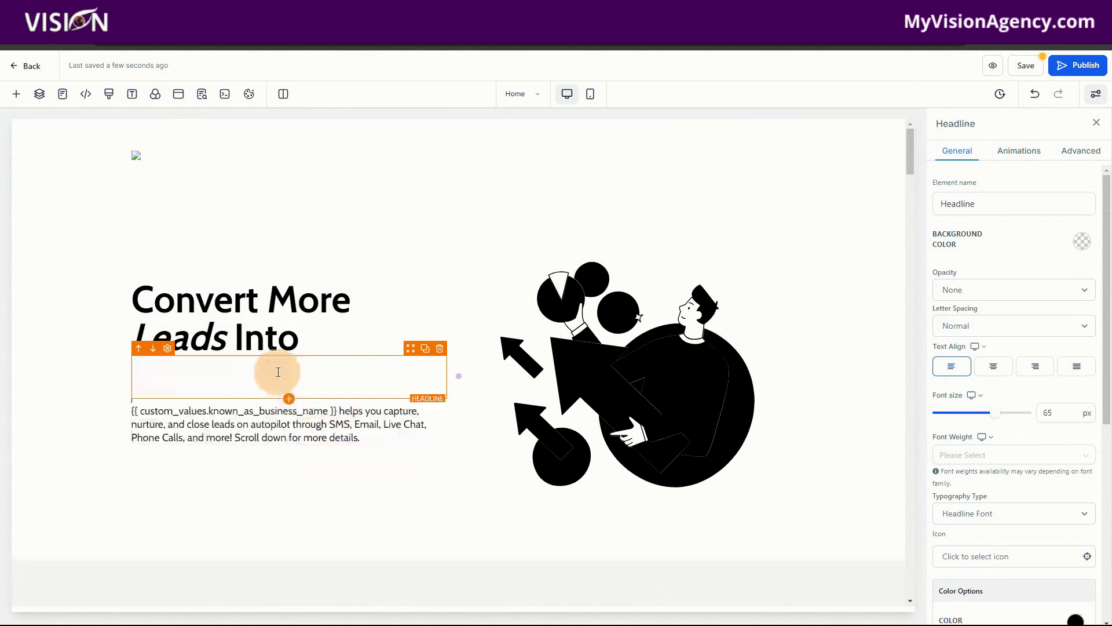
Insert the Right now field Hour AM/PM format, {{right_now.hour_ampm}}, into the empty duplicated headline.
text({{)
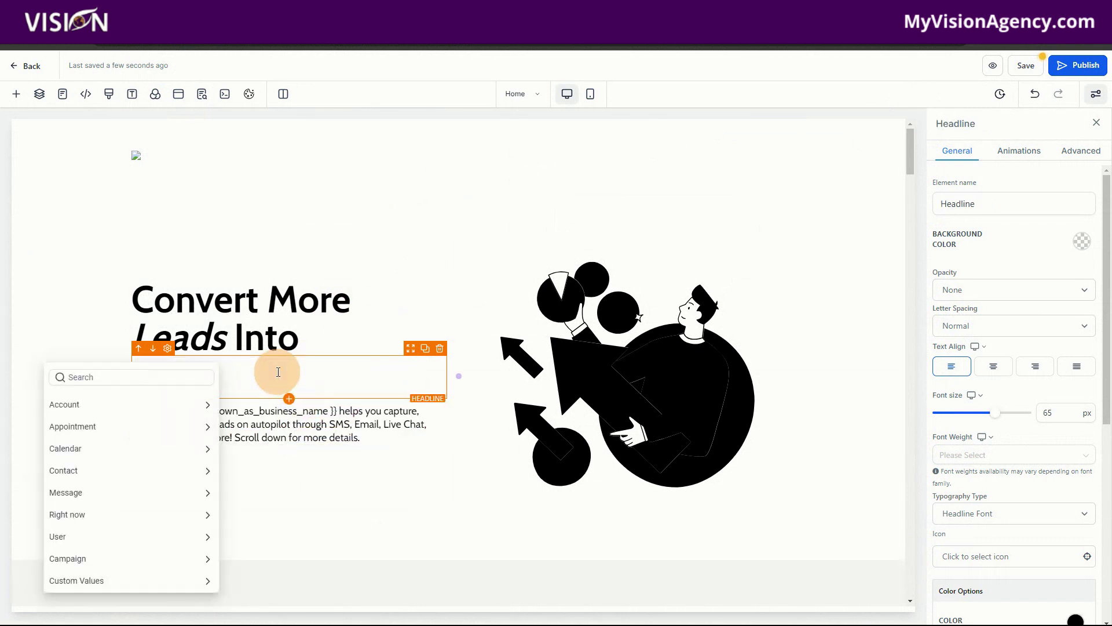
click(102, 518)
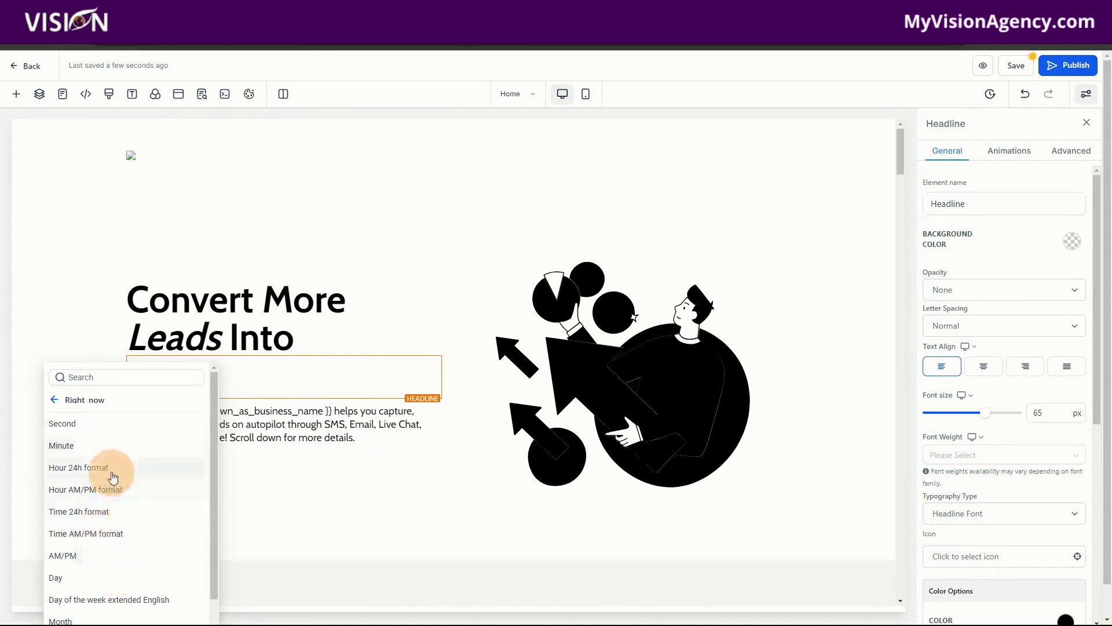
click(114, 491)
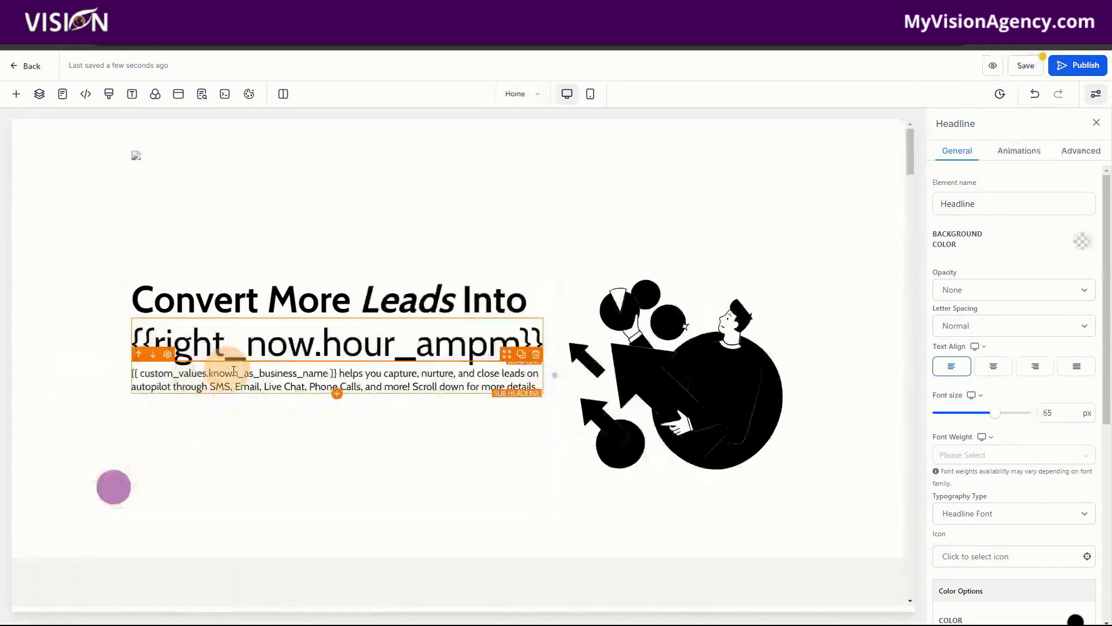
Add a second line to the duplicated headline with the Right now Day field, {{right_now.day}}.
click(542, 339)
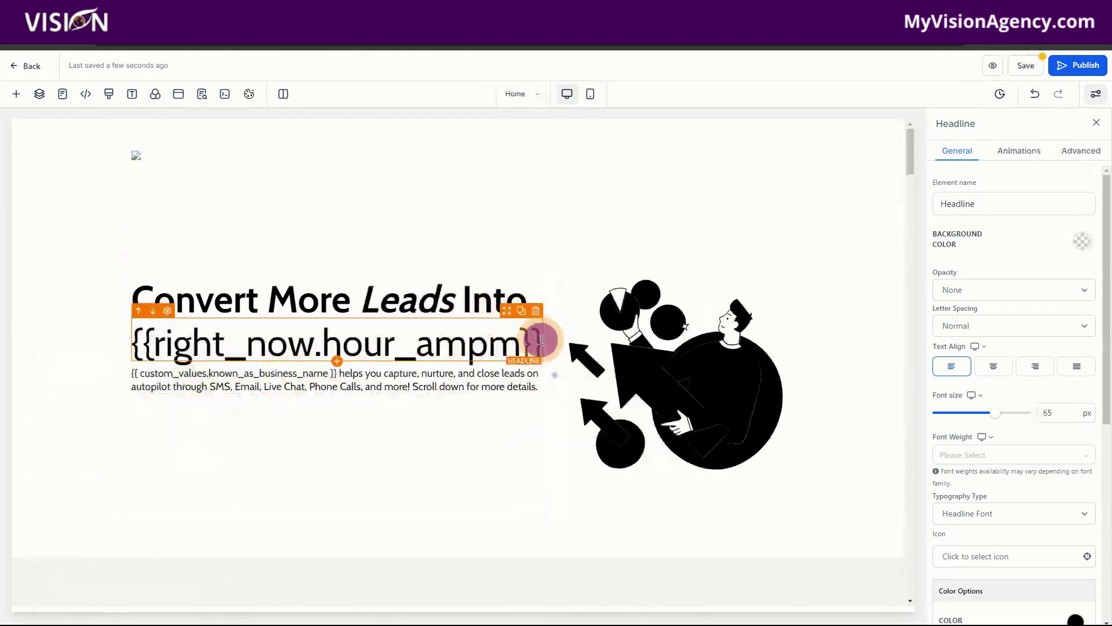
key(Return)
click(392, 405)
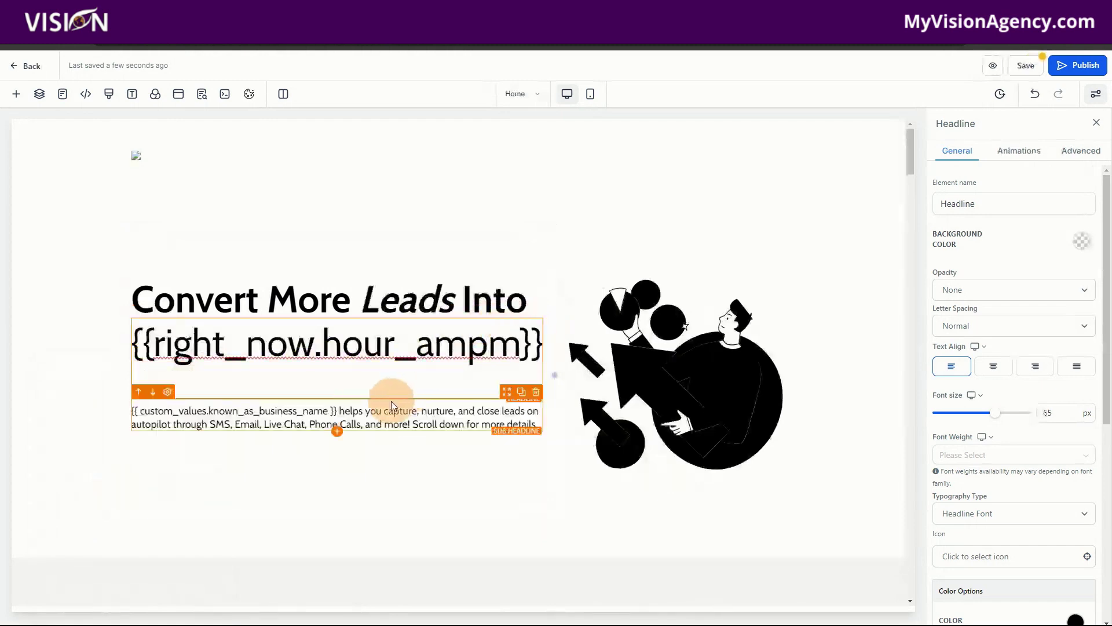
text({{)
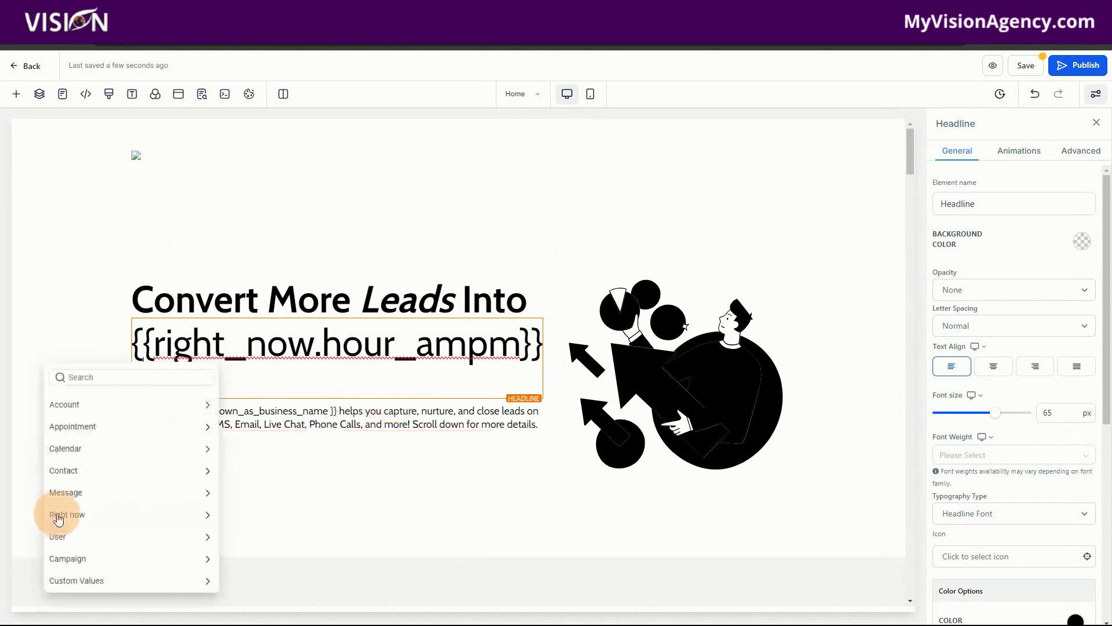
click(90, 509)
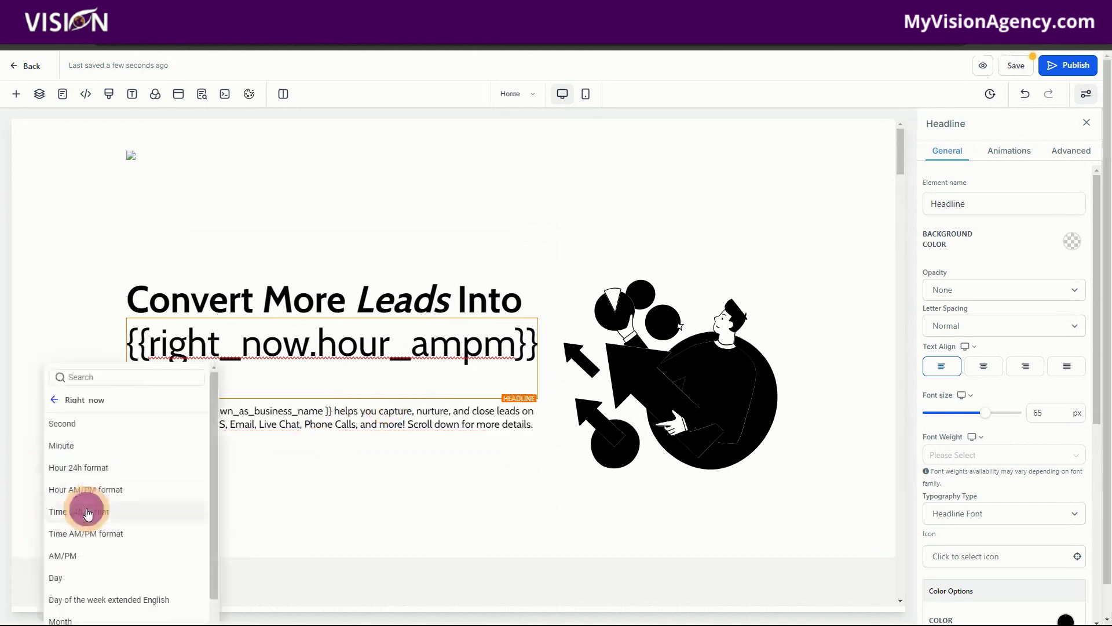
click(85, 578)
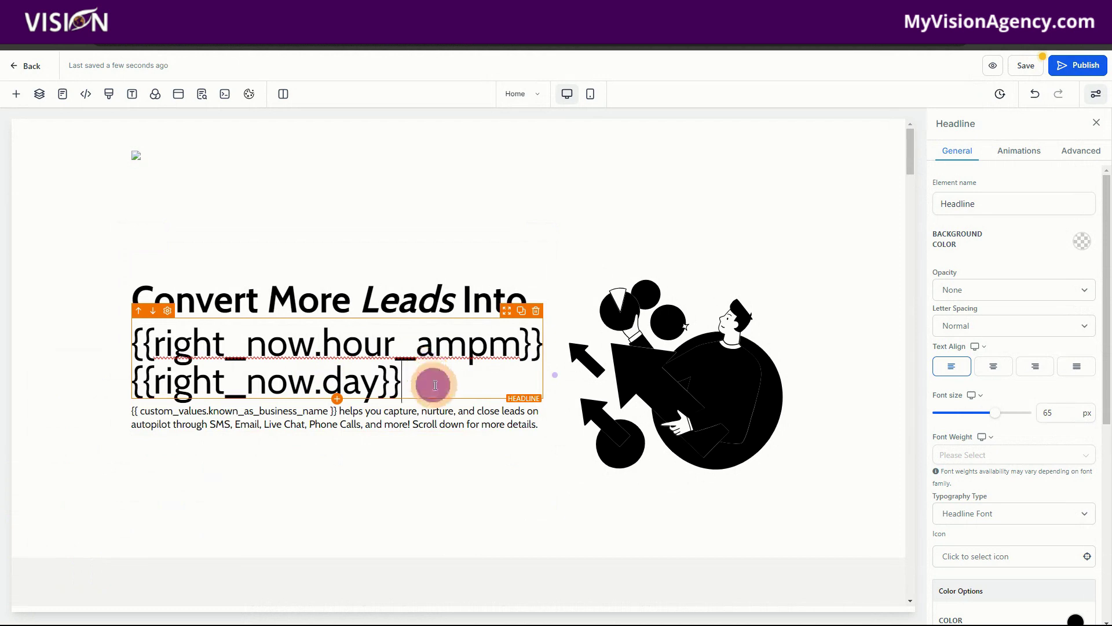
Add a third line with the Right now Date (month/day/year) field, {{right_now.middle_endian_date}}.
key(Return)
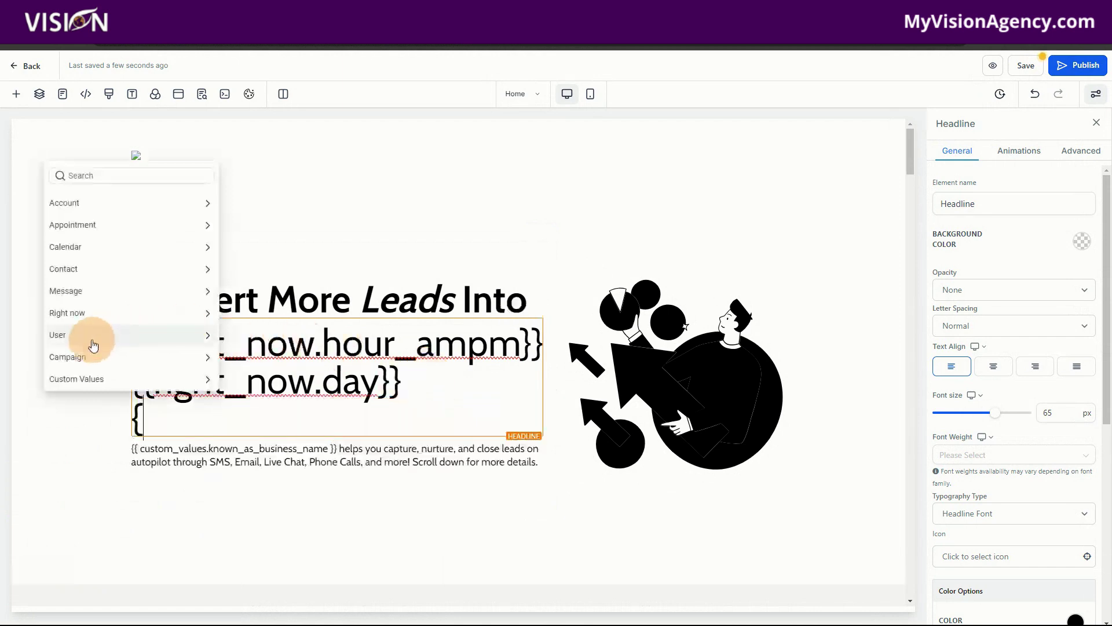
click(90, 313)
scroll(153, 327, down, 2)
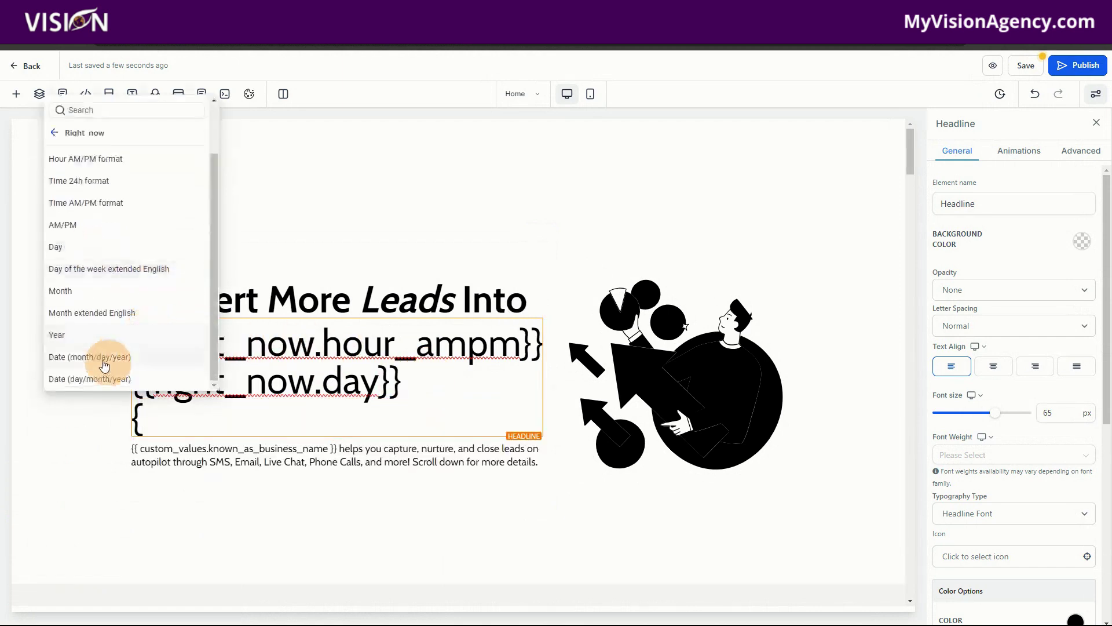
click(141, 363)
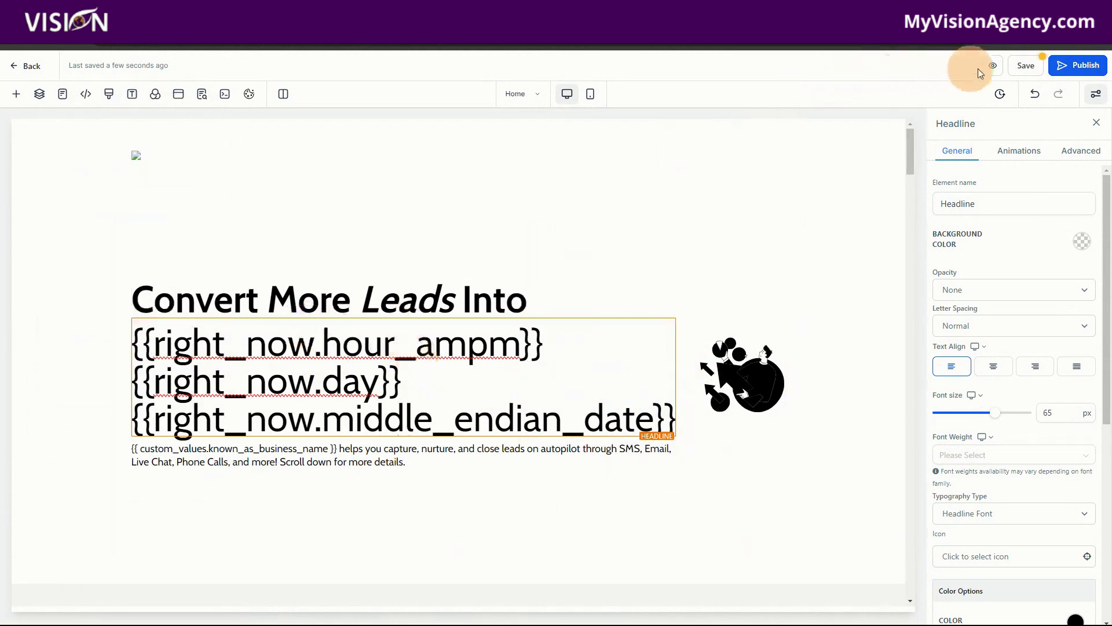
Save and preview the page with the date and time fields, and delete the duplicated headline.
click(1031, 67)
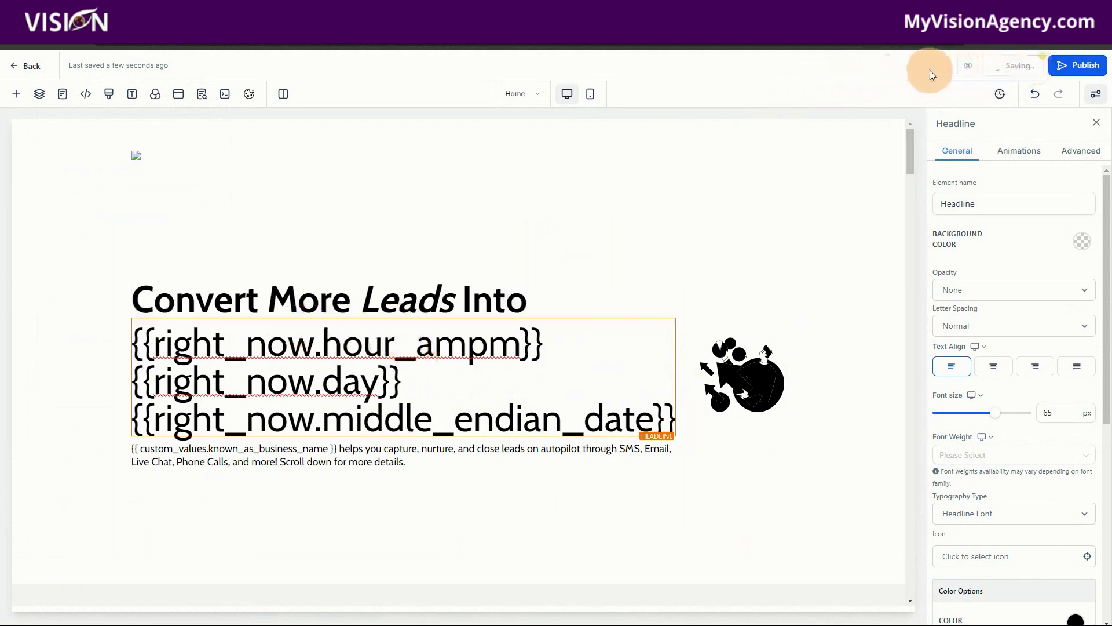
click(993, 68)
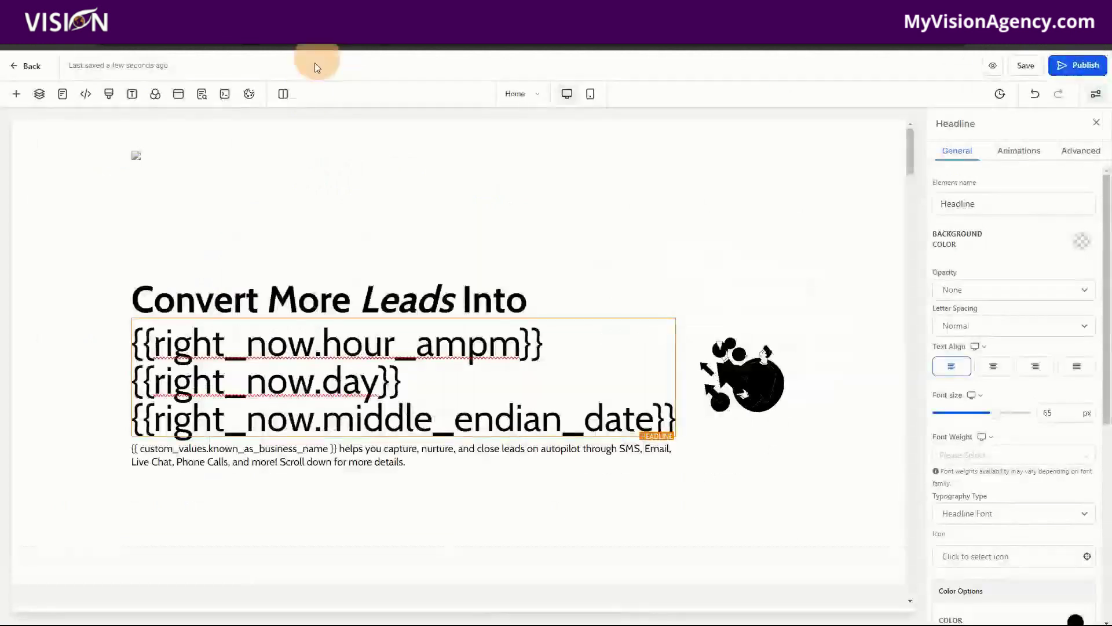
click(670, 316)
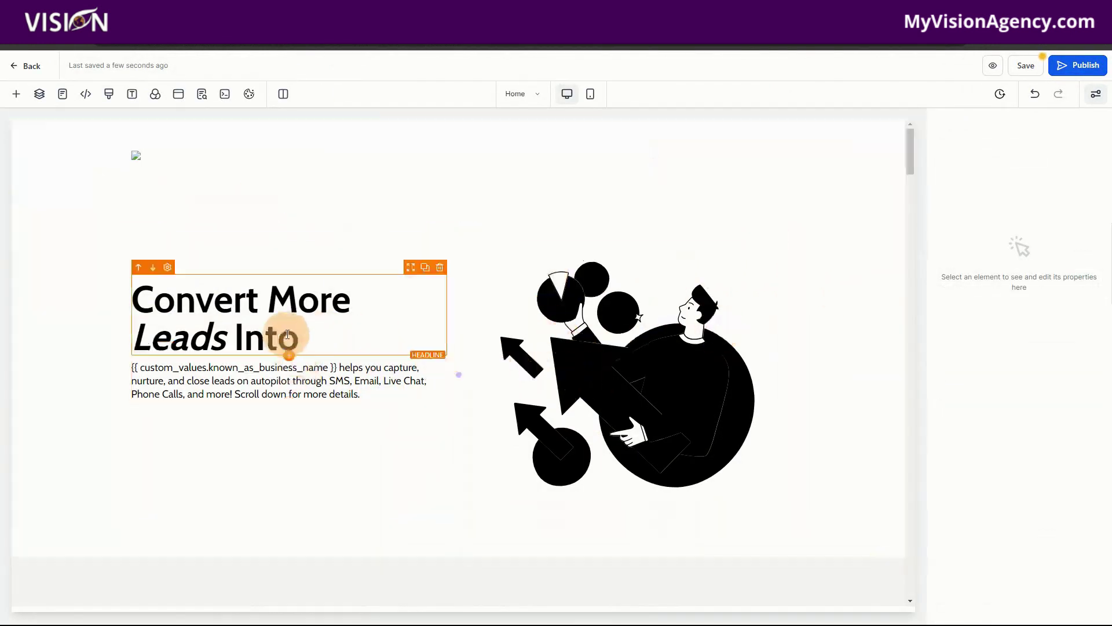
Add an Image element below the sub-headline text in the "Drive More Phone Calls" column.
scroll(287, 335, down, 9)
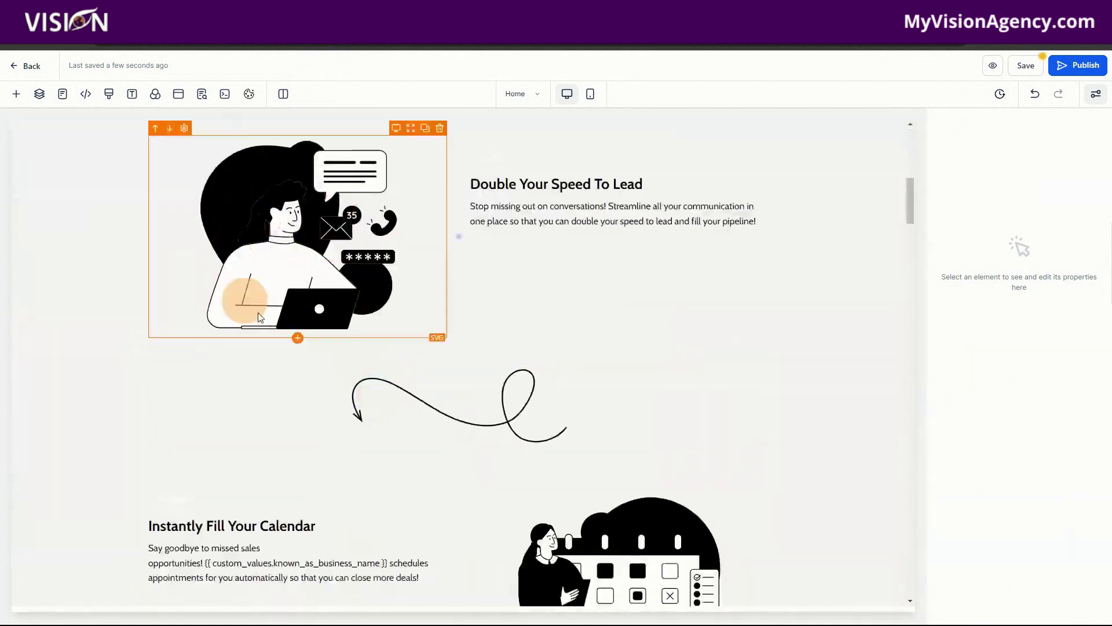
scroll(719, 427, down, 10)
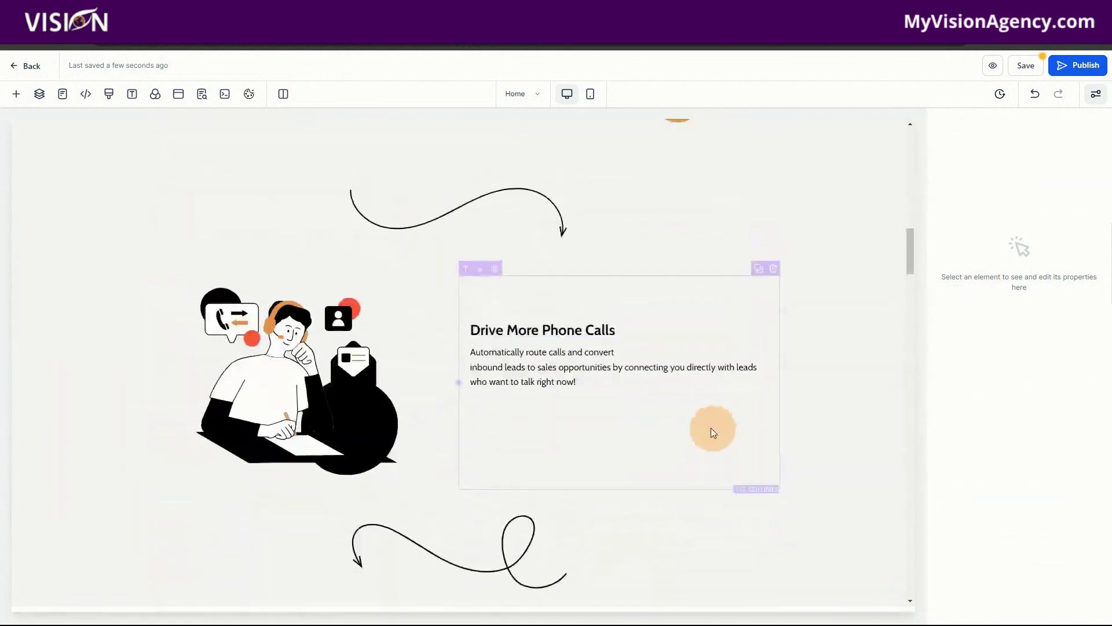
click(334, 404)
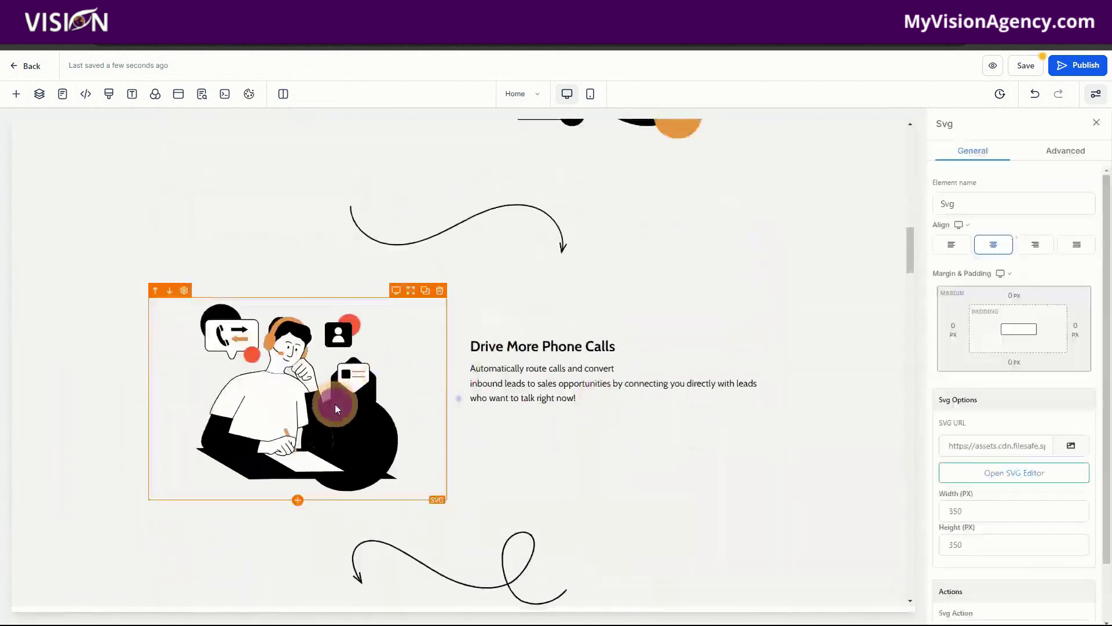
click(618, 402)
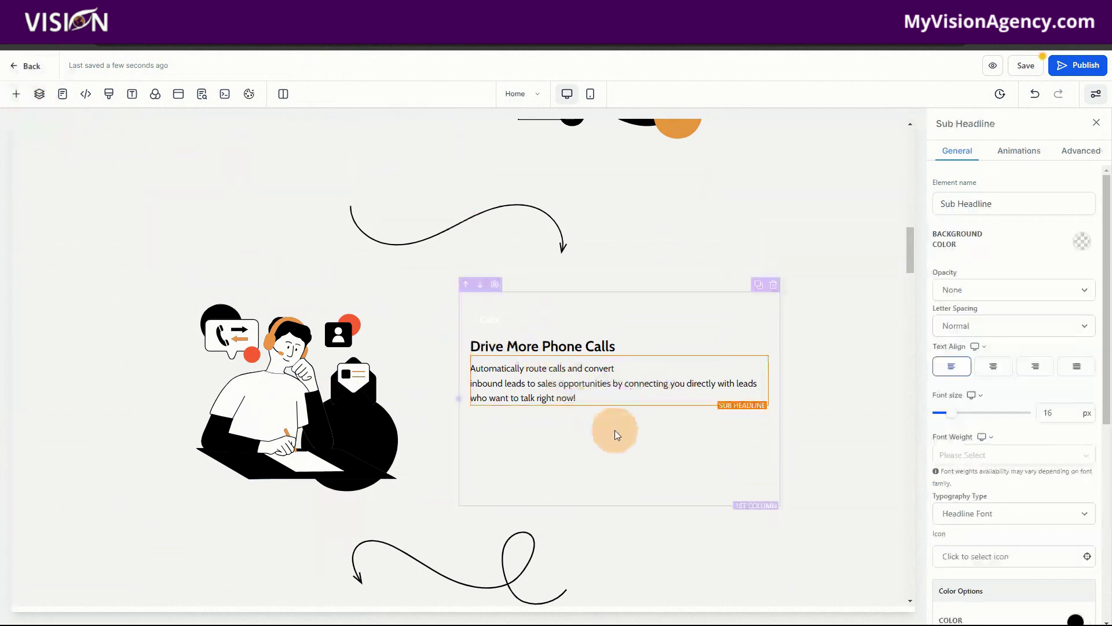
click(619, 405)
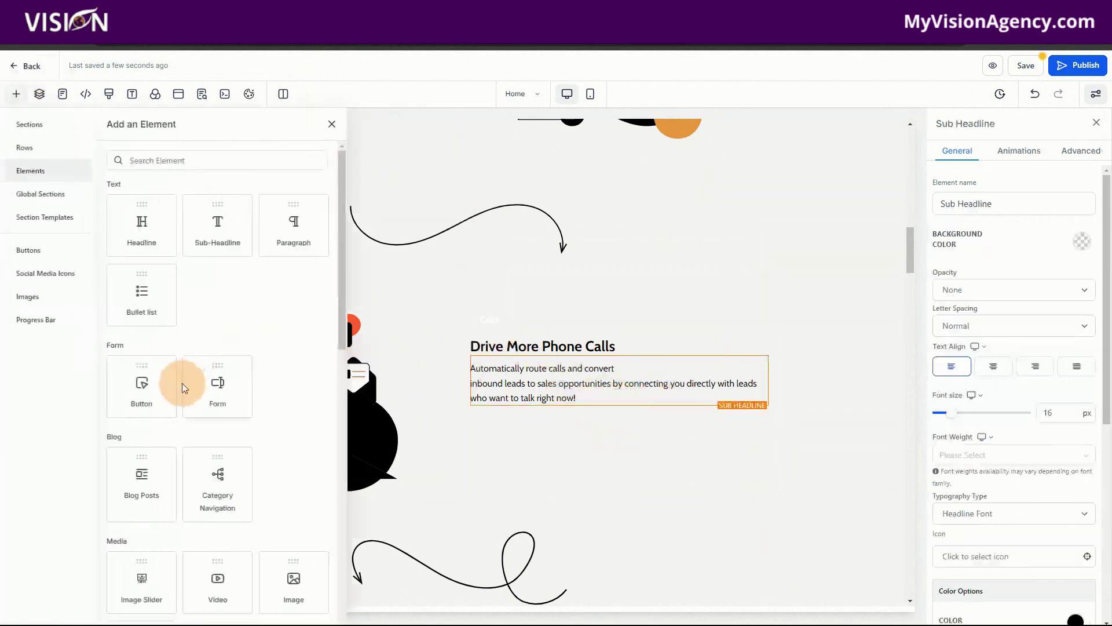
scroll(272, 392, down, 3)
drag(284, 410, 632, 449)
Clear the placeholder image URL of the new Image element under "Drive More Phone Calls".
click(606, 480)
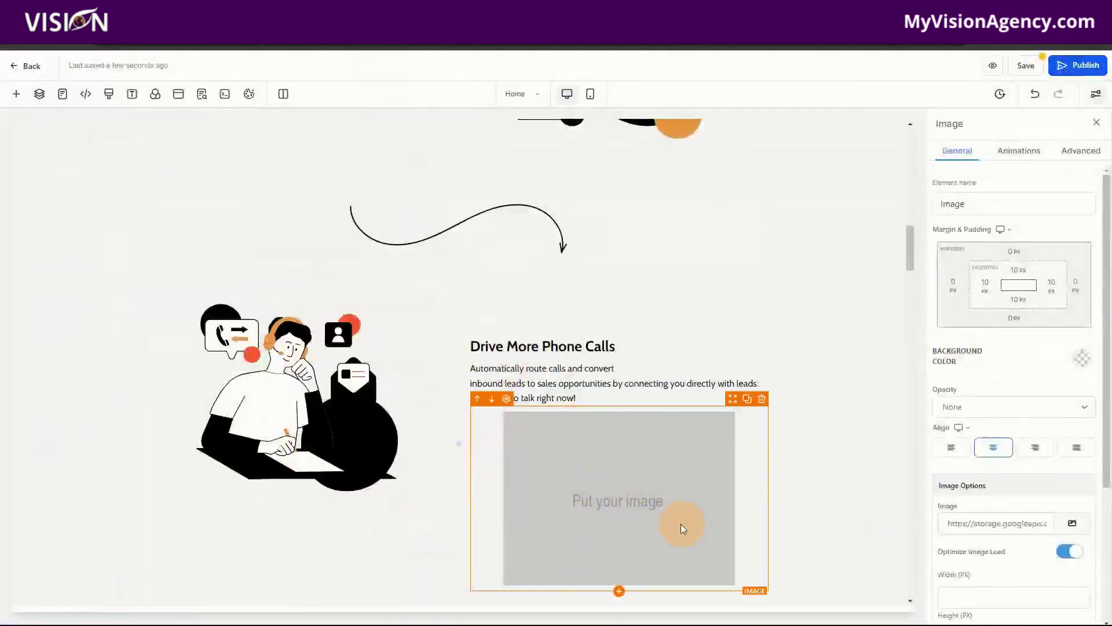
click(591, 497)
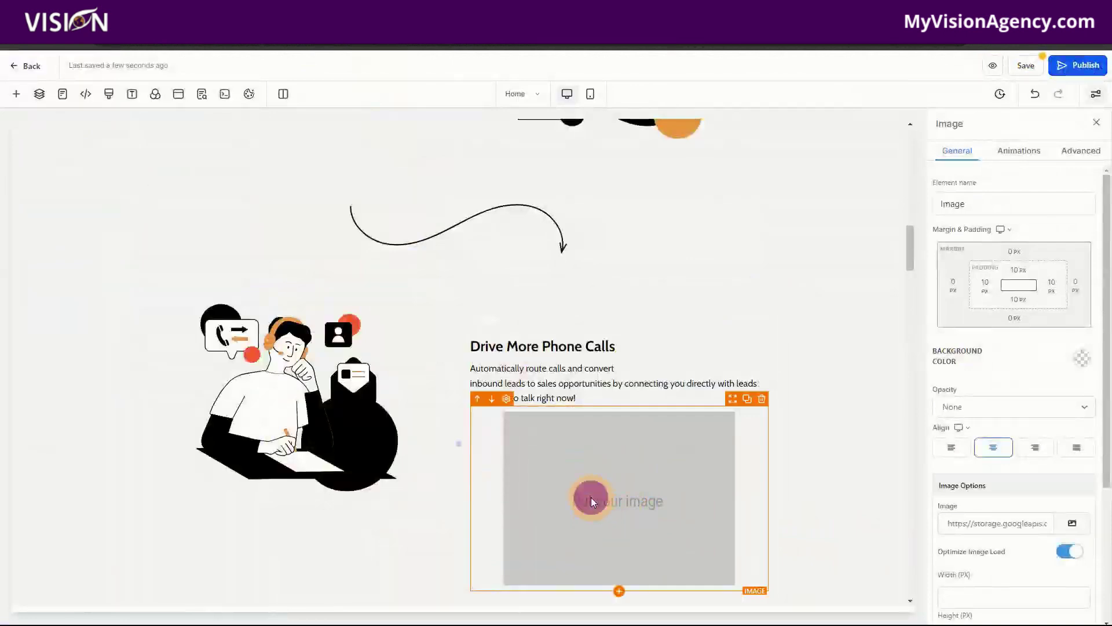
click(946, 525)
drag(946, 525, 1088, 529)
key(BackSpace)
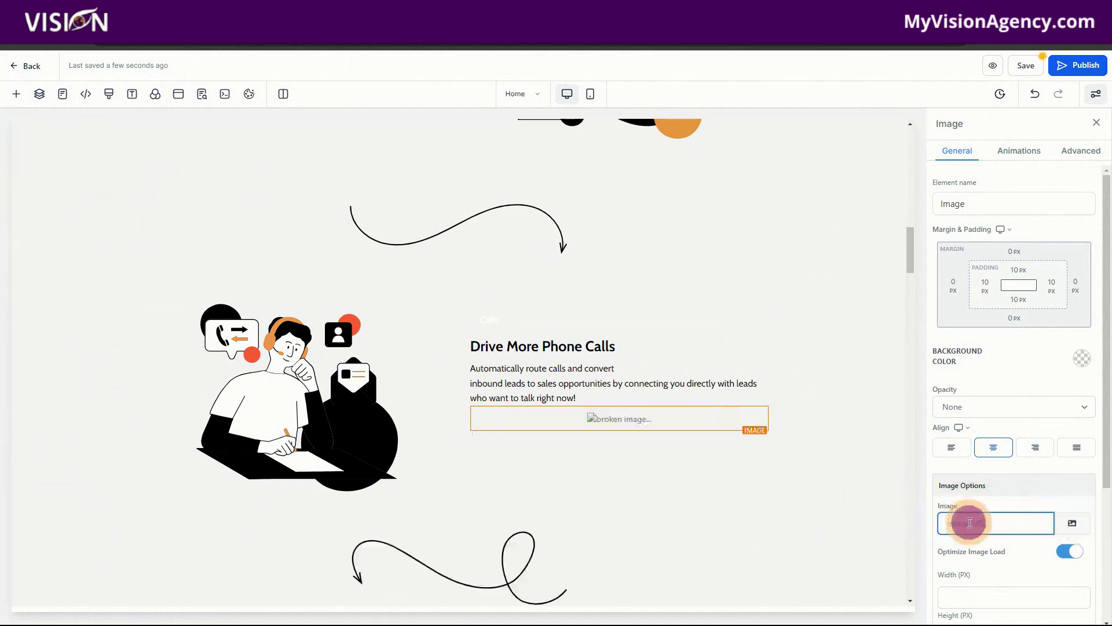
click(624, 431)
click(620, 431)
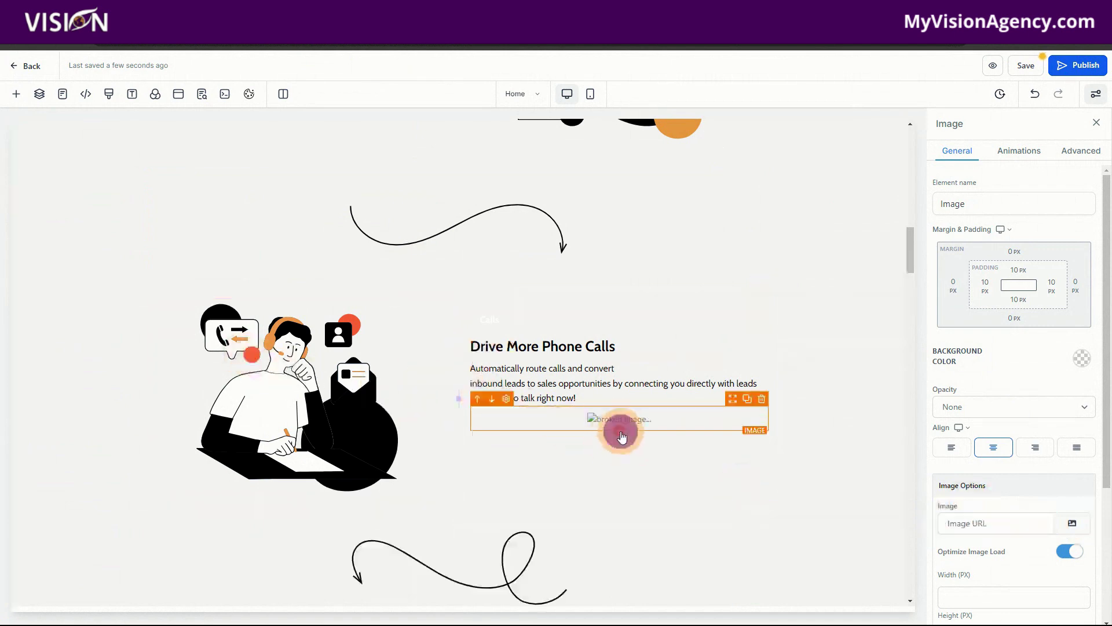
Add a Button below the image in the "Drive More Phone Calls" column and set its action to link to a Website URL.
drag(139, 214, 635, 468)
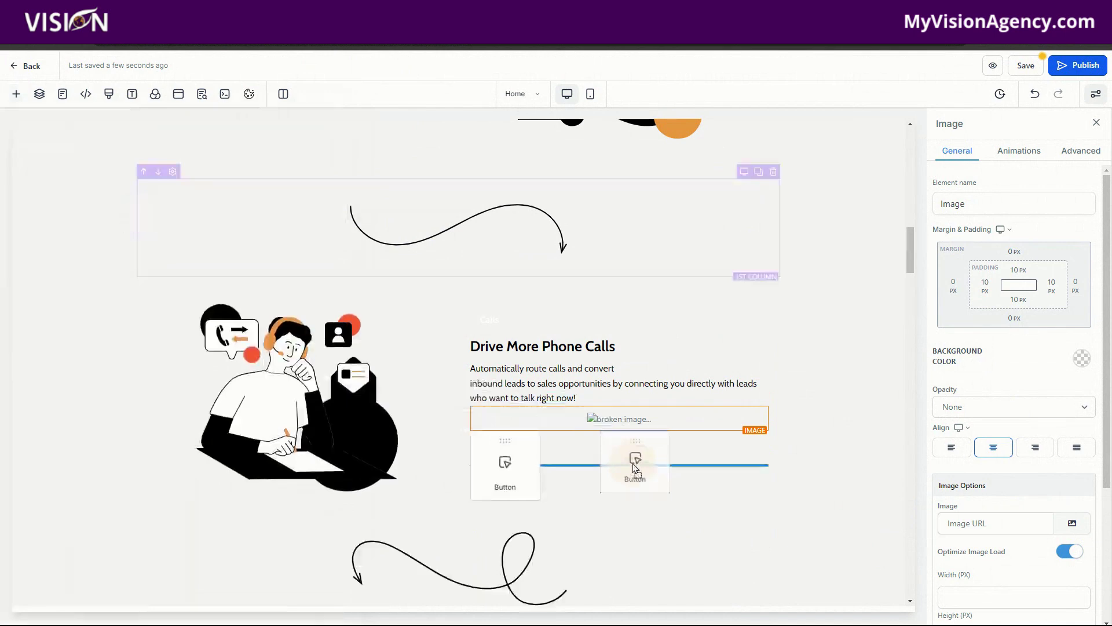
drag(565, 465, 571, 458)
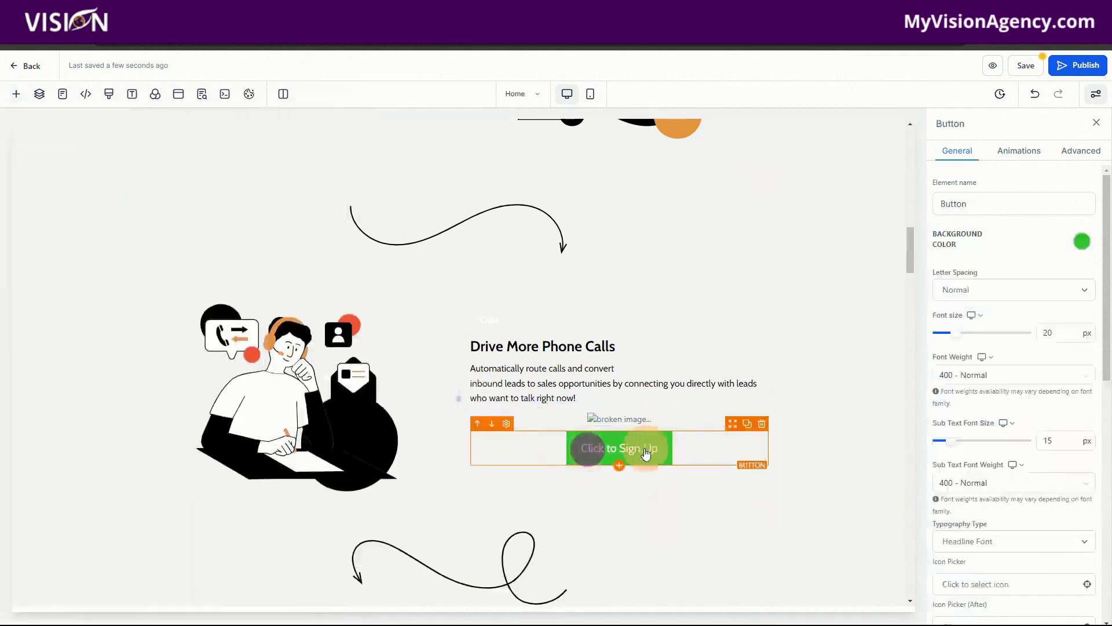
scroll(988, 499, down, 10)
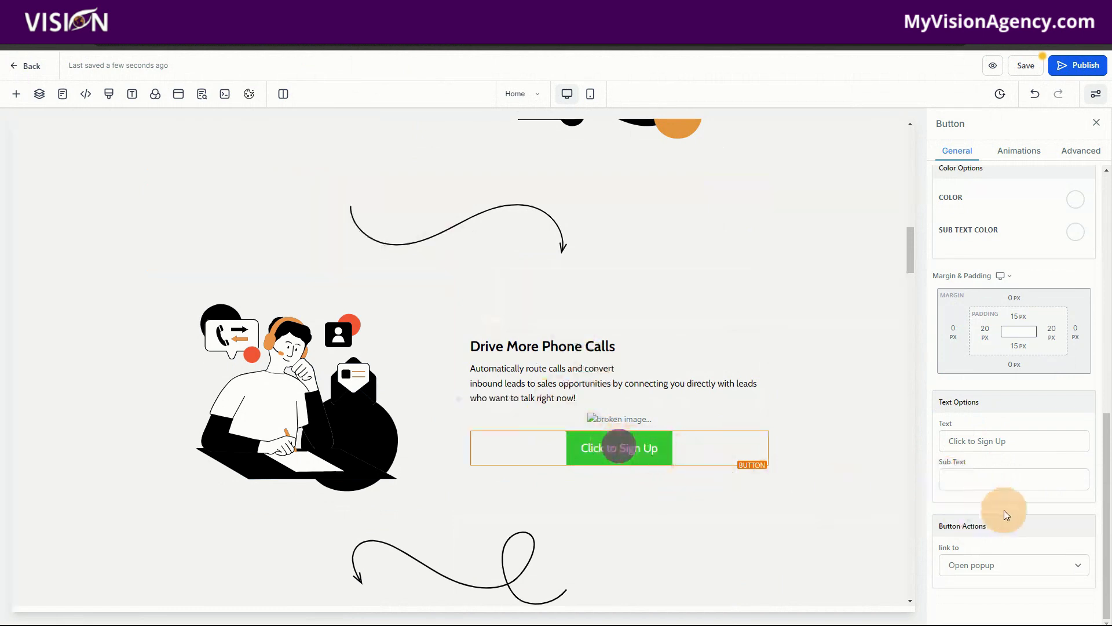
click(969, 565)
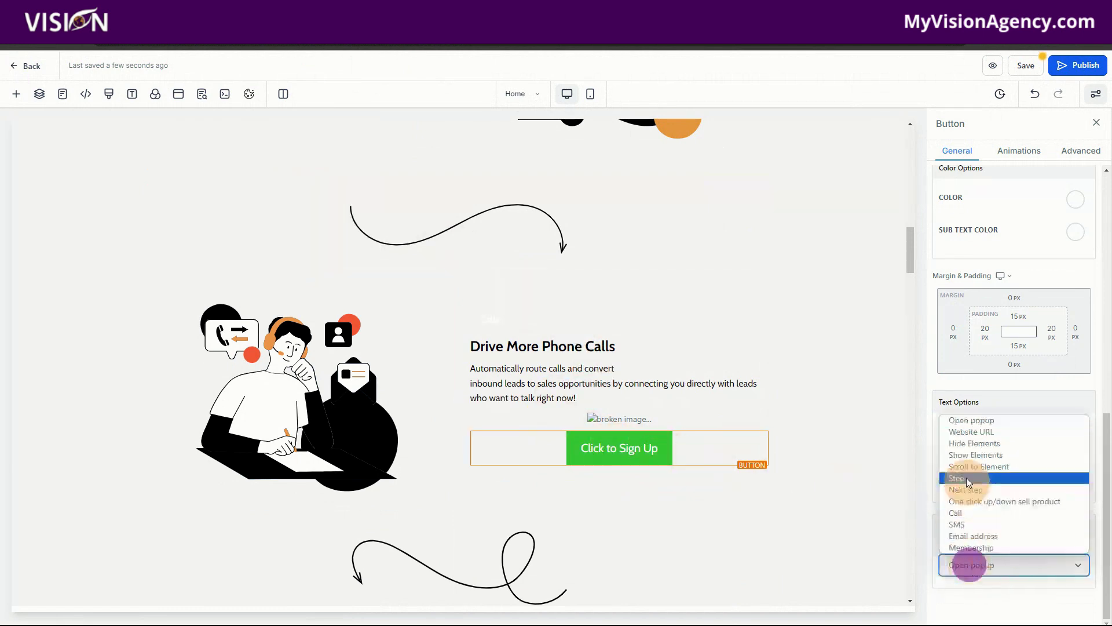
click(967, 432)
click(967, 599)
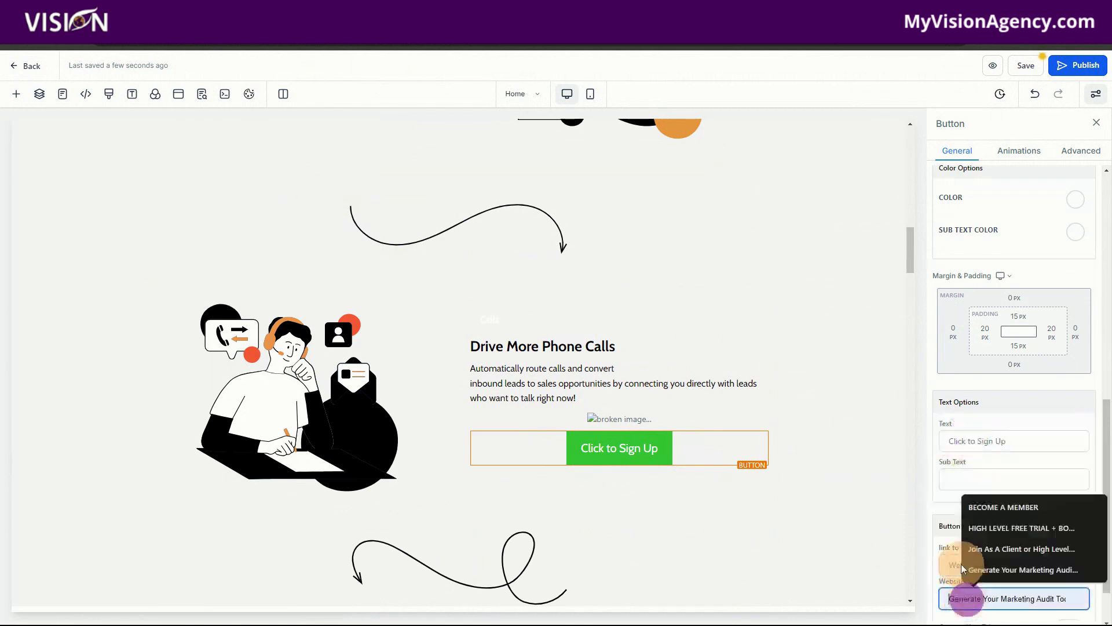
scroll(928, 553, down, 1)
click(930, 512)
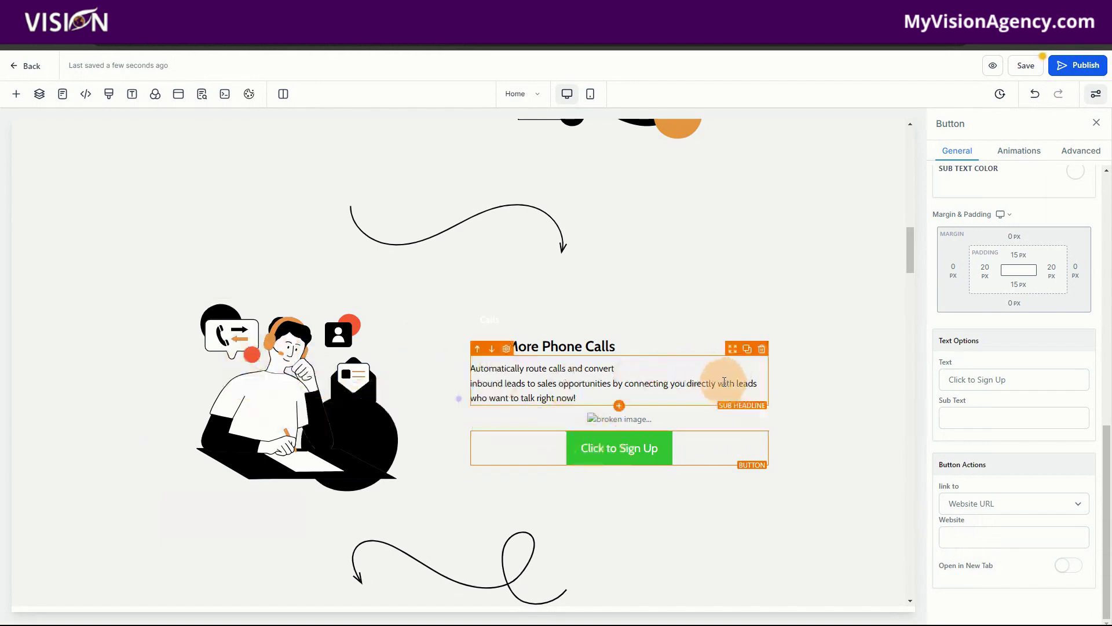
Leave the page editor, discarding the unsaved changes, and open the email templates in the Marketing area.
click(35, 67)
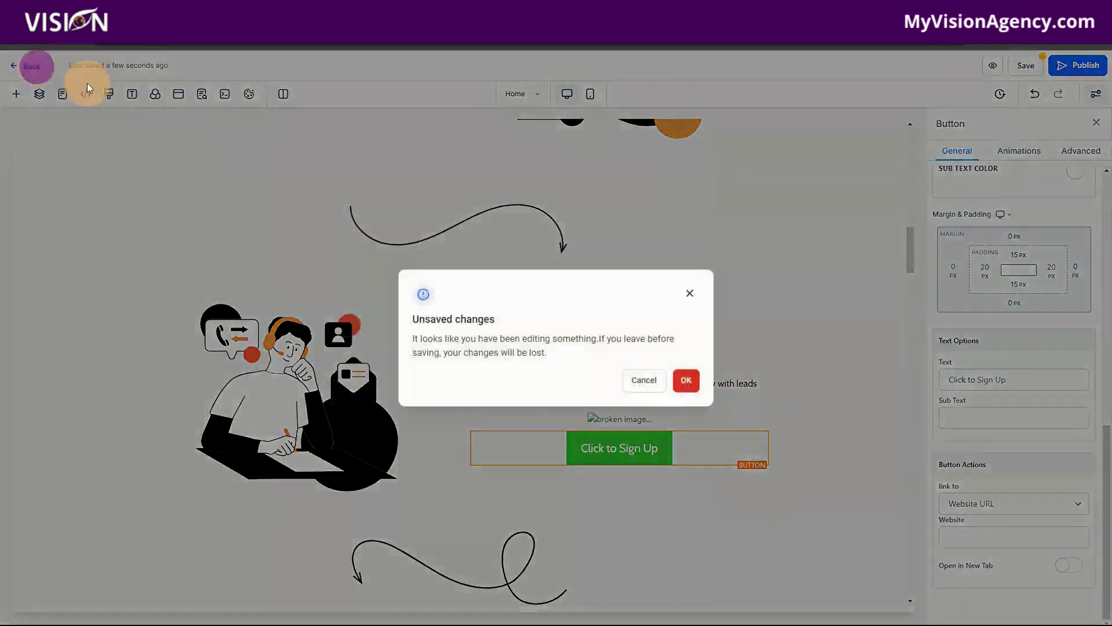
click(685, 379)
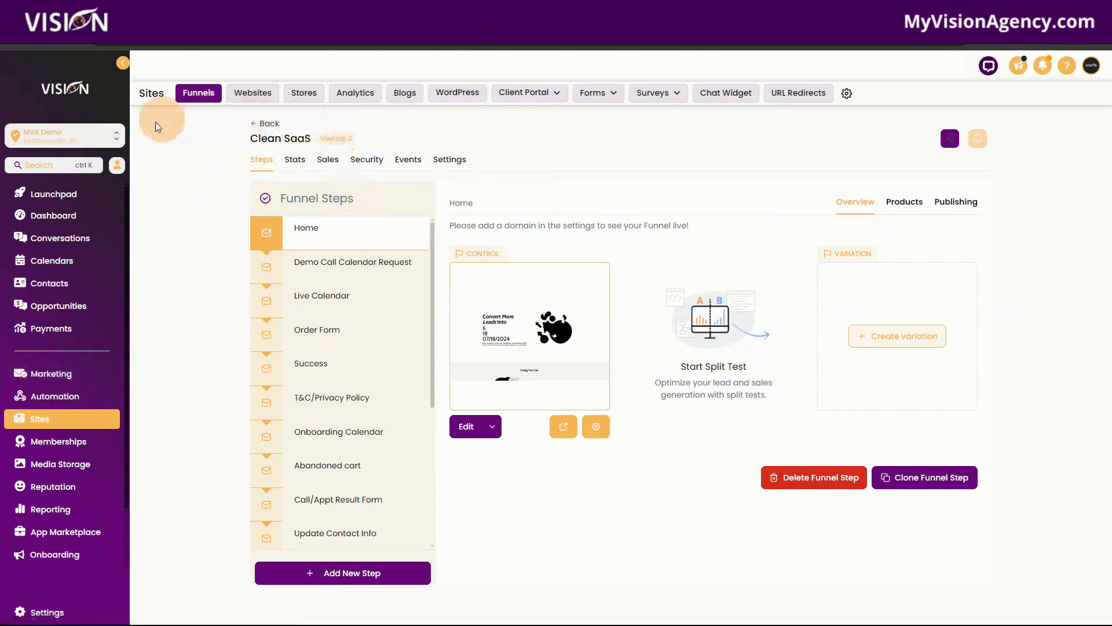
click(85, 366)
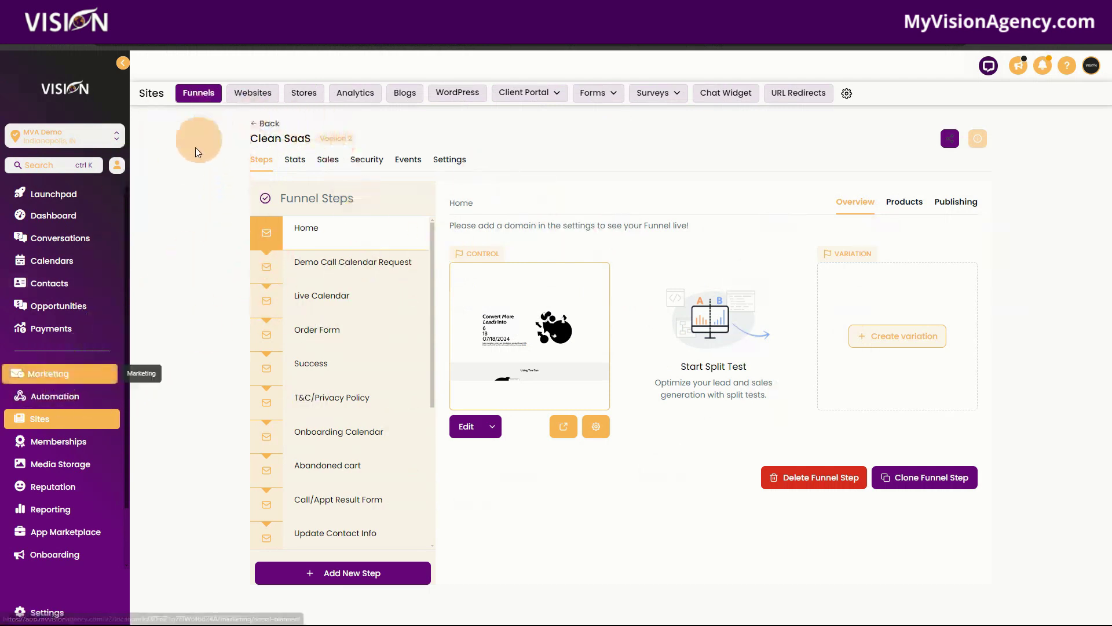
mouse_move(315, 92)
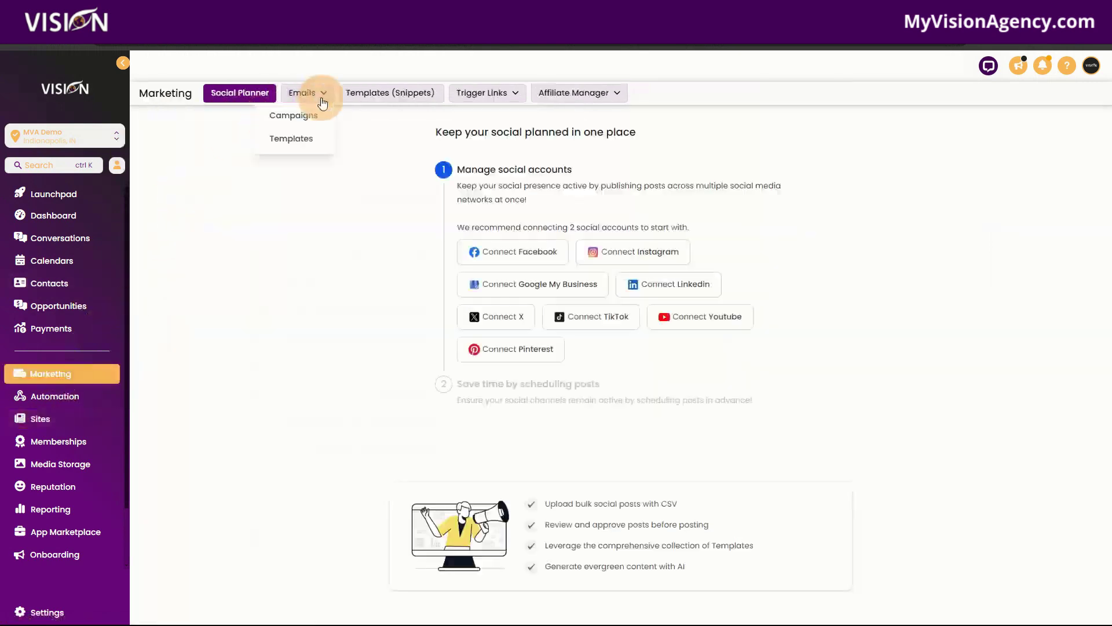
click(306, 139)
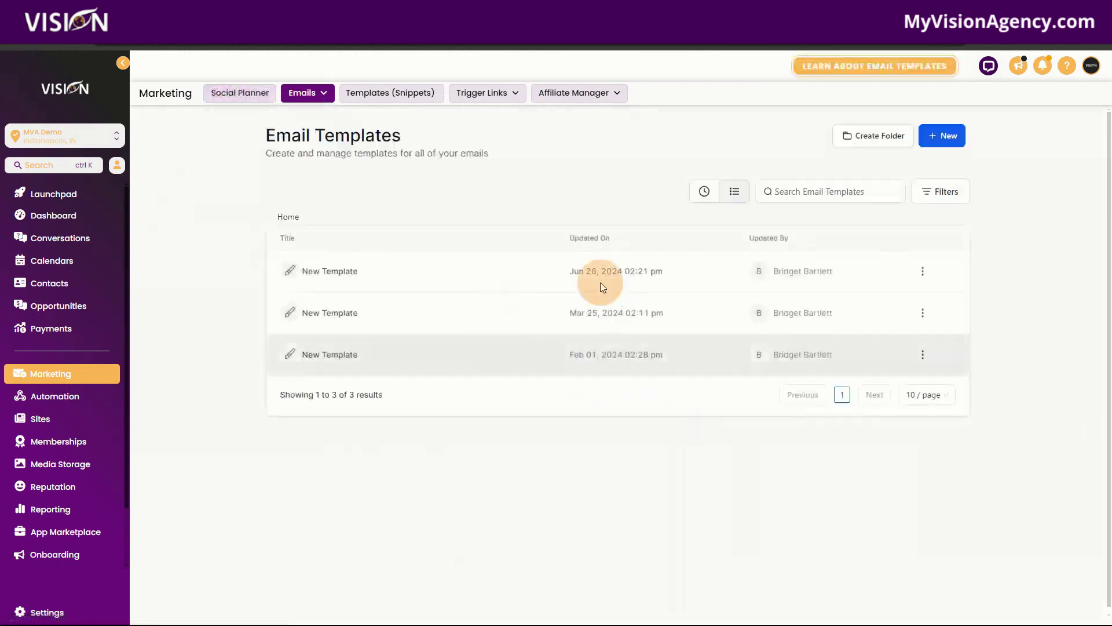
Create a new blank email template with the Design Editor.
click(938, 138)
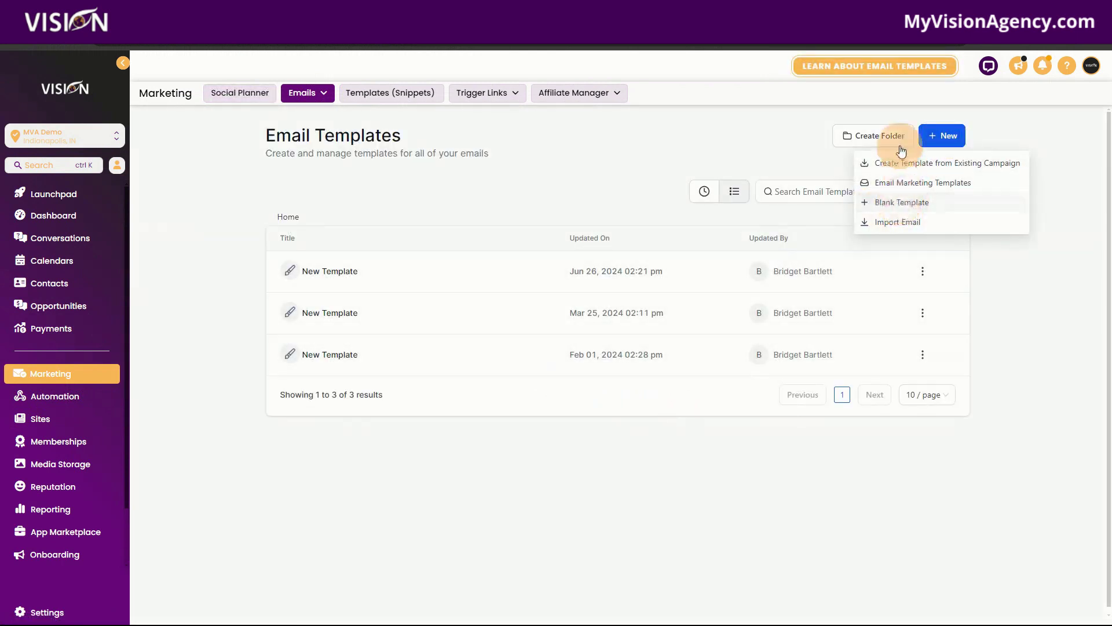
click(899, 204)
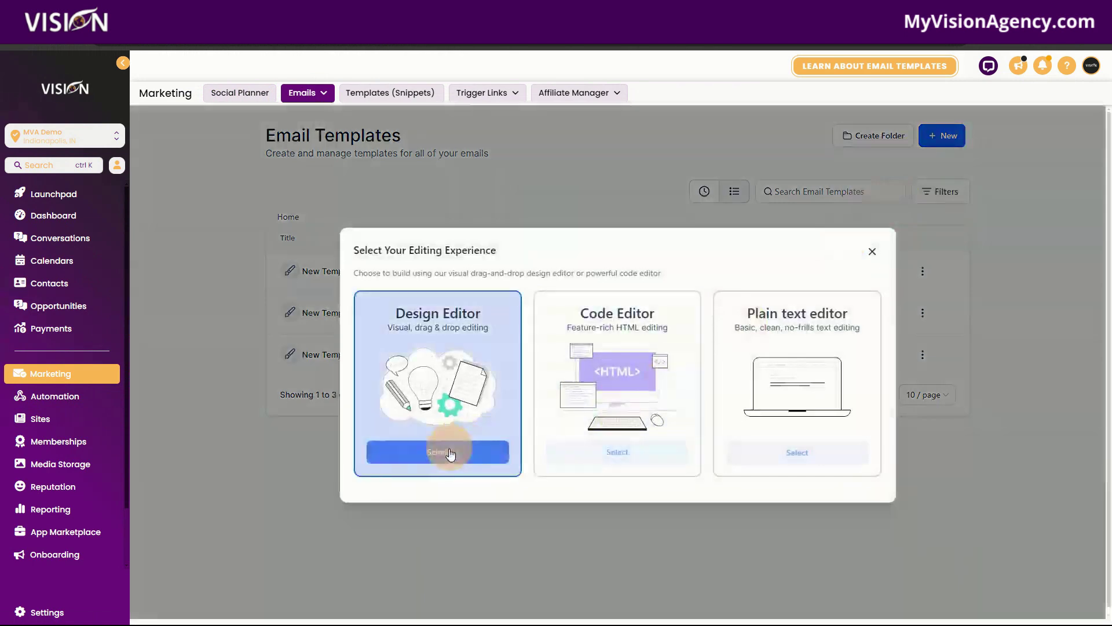
click(441, 451)
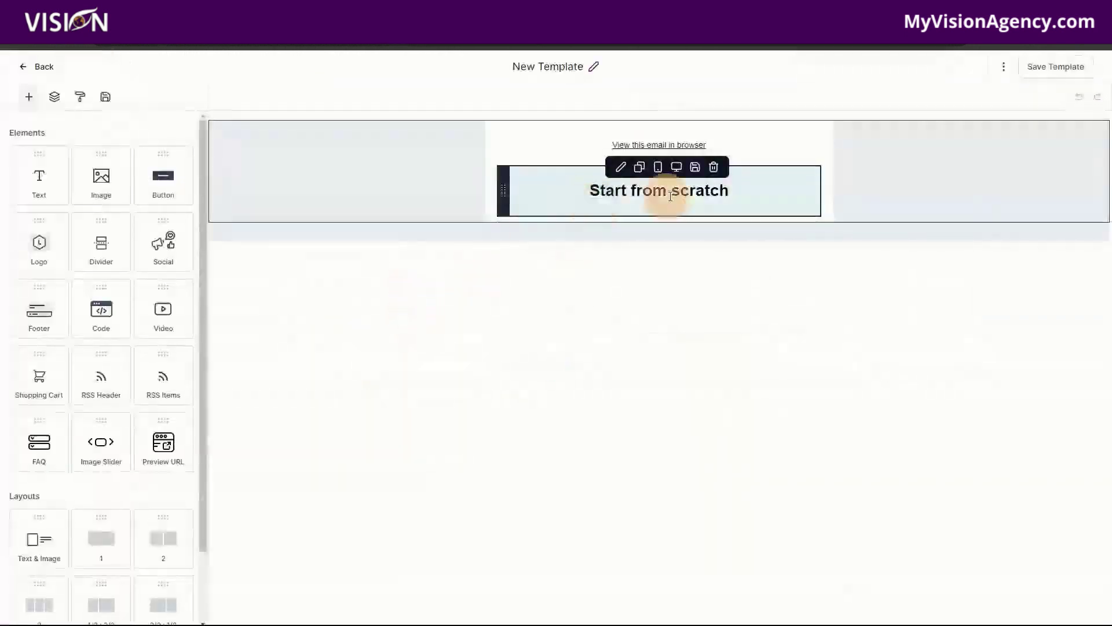
Start an empty line below the "Start from scratch" heading and open the list of custom value categories for it.
click(733, 190)
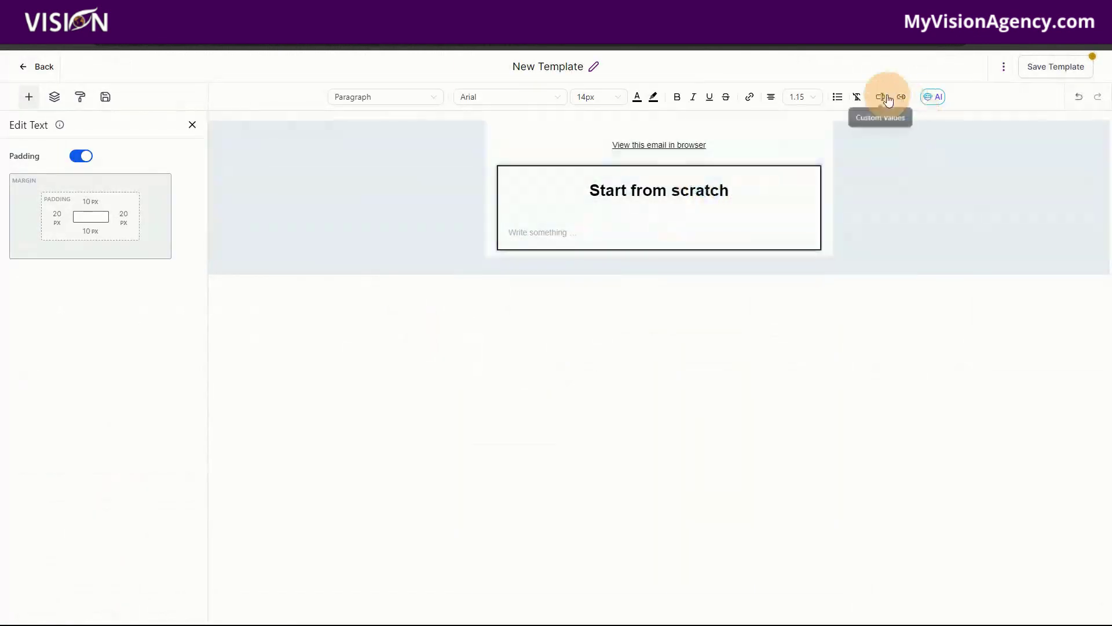
click(883, 100)
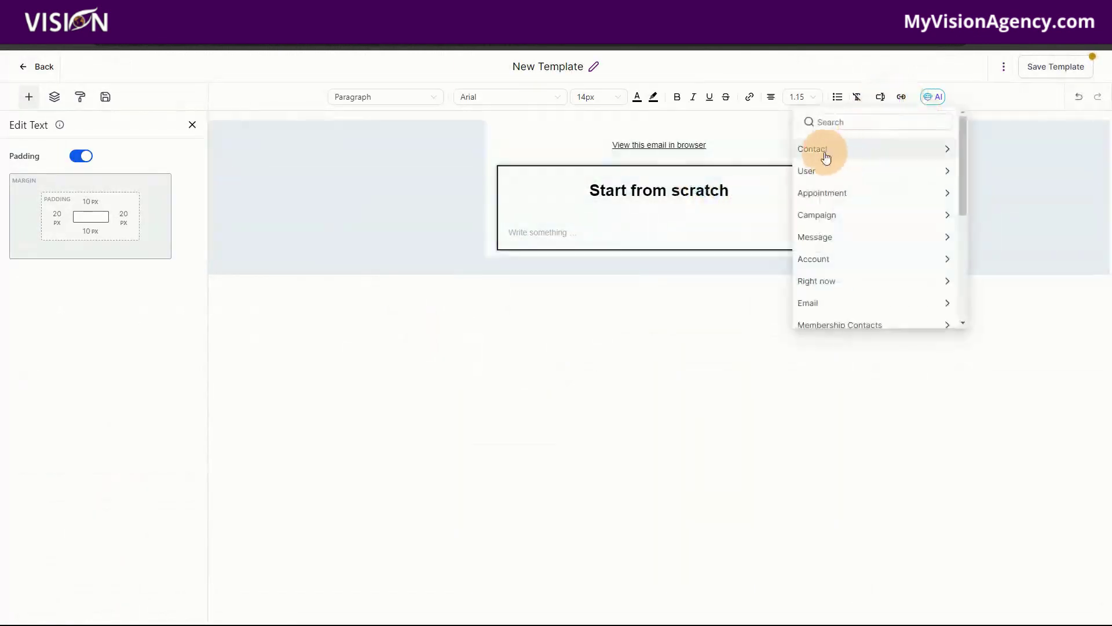
scroll(891, 262, down, 5)
scroll(888, 313, up, 5)
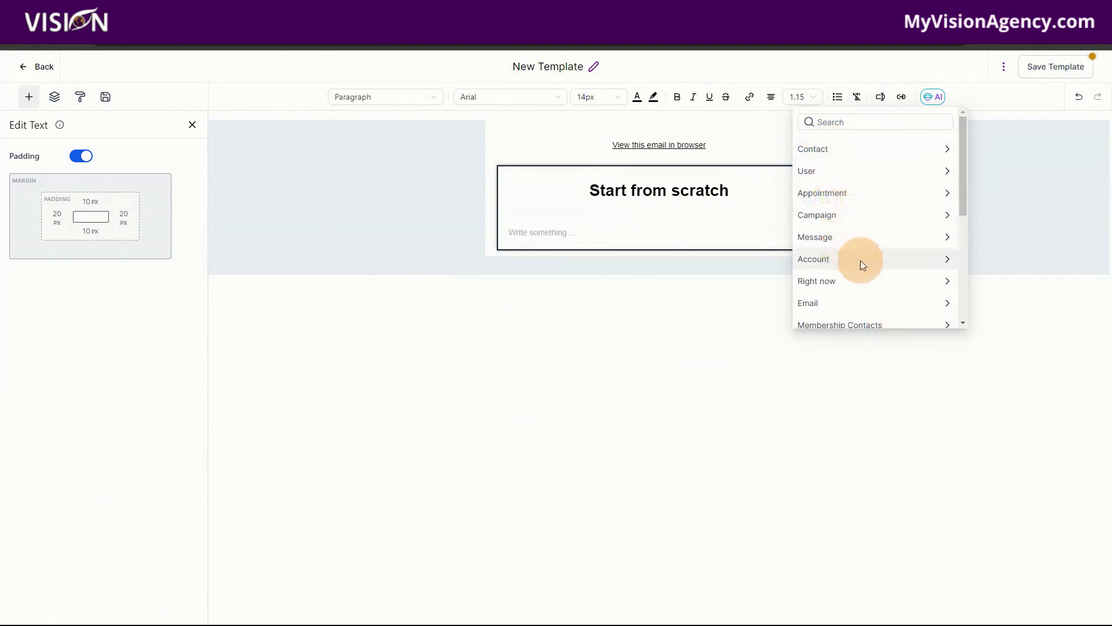
Examine the merge fields available in the Message and Account categories of the custom values list.
scroll(857, 251, down, 1)
click(833, 185)
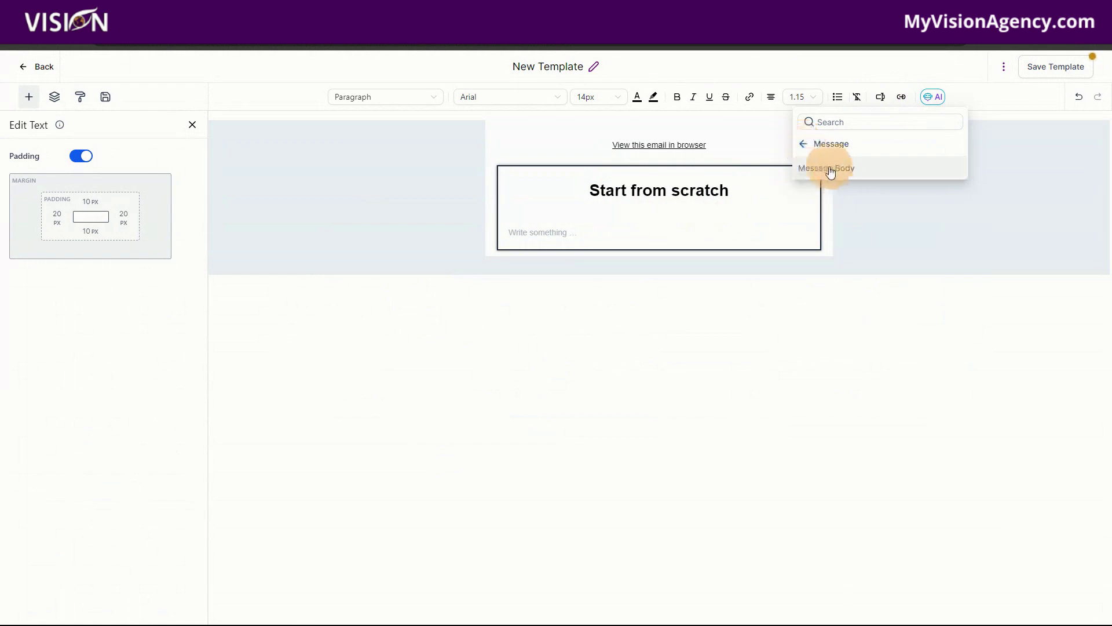
click(805, 146)
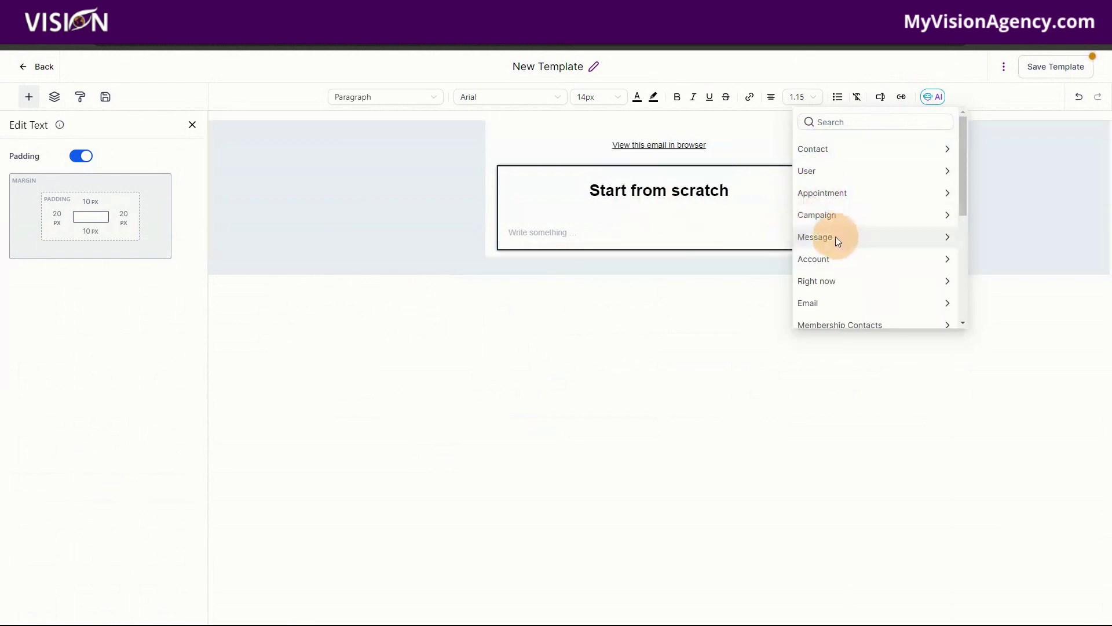
click(830, 261)
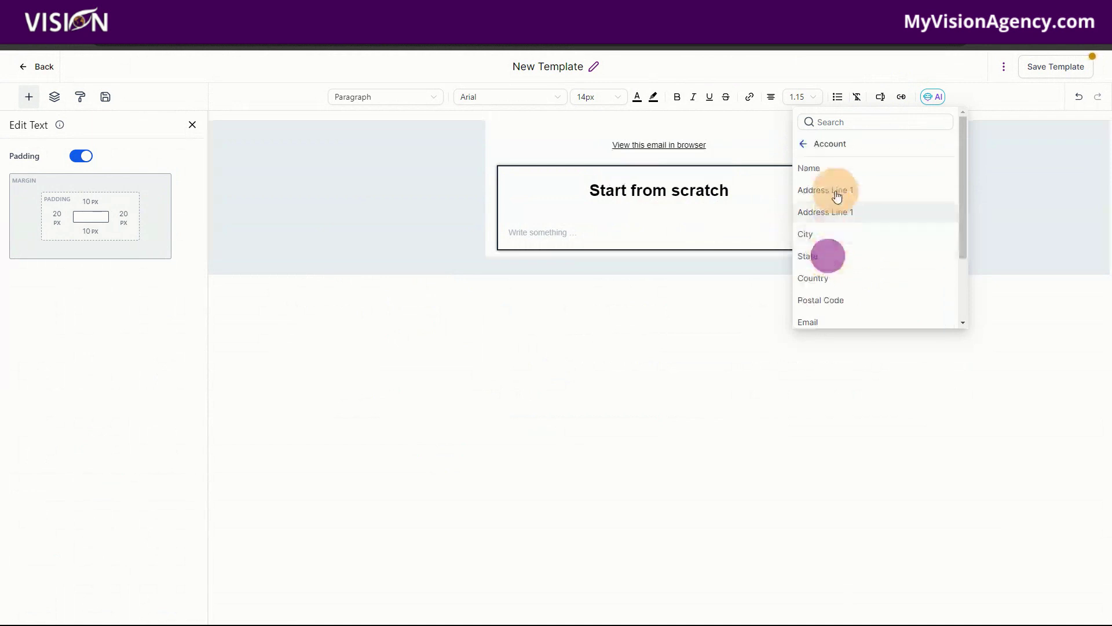
click(803, 146)
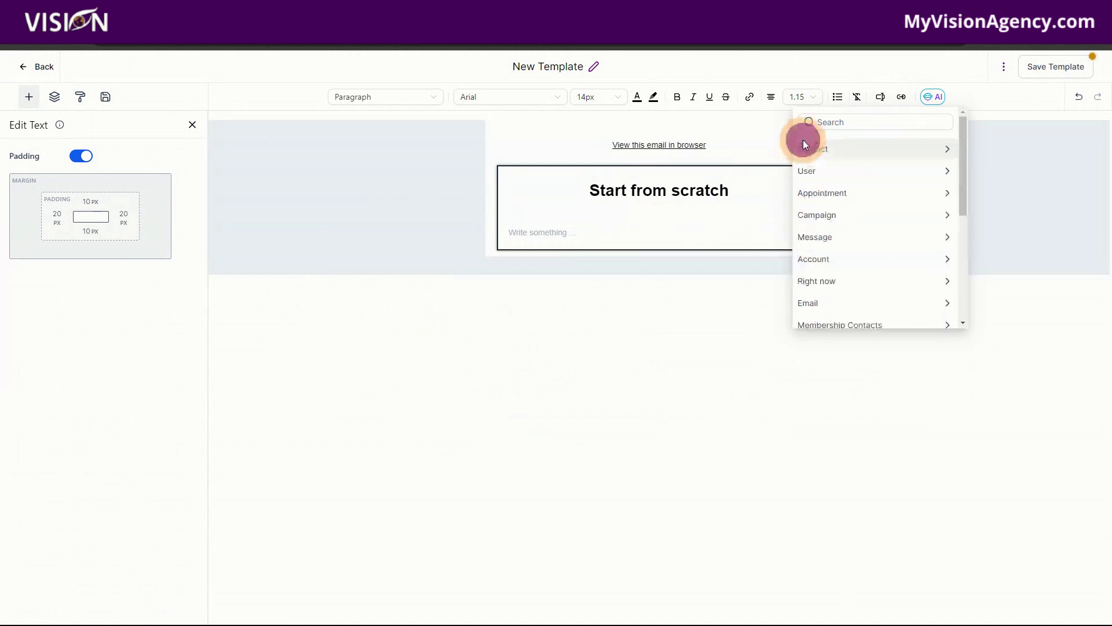
Examine the merge fields offered in the Email and Membership Contacts categories.
scroll(849, 281, down, 3)
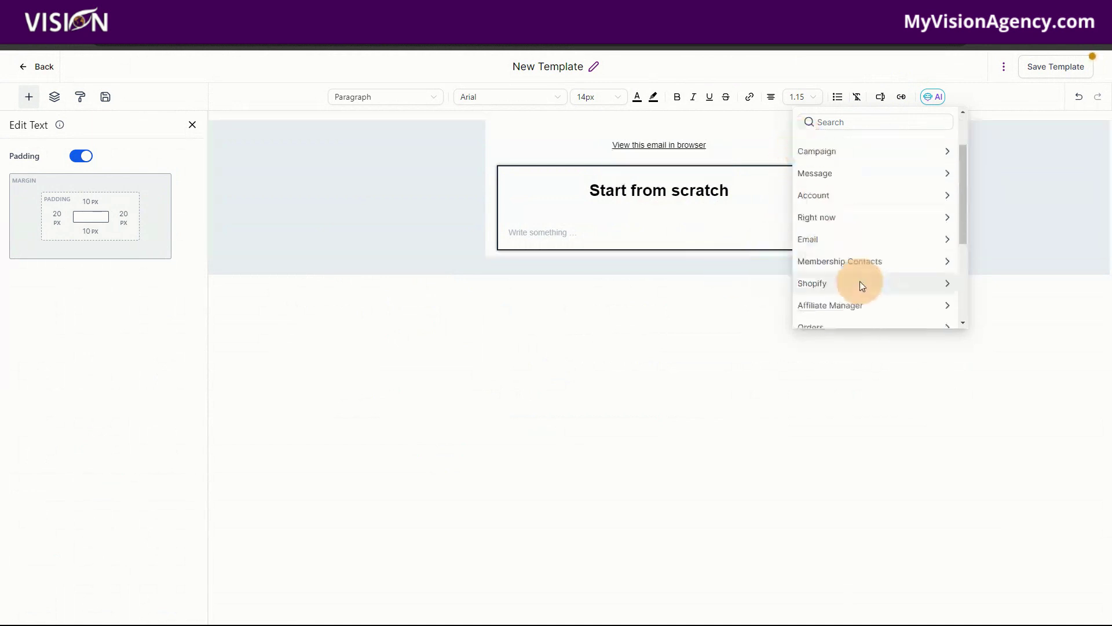
click(830, 188)
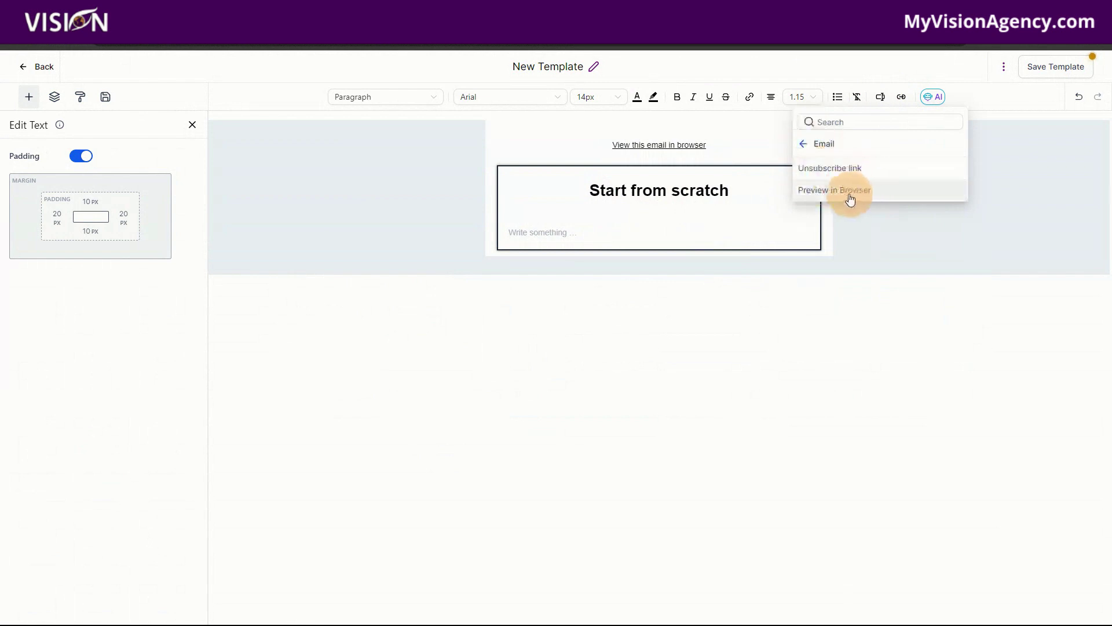
click(803, 144)
scroll(863, 280, down, 1)
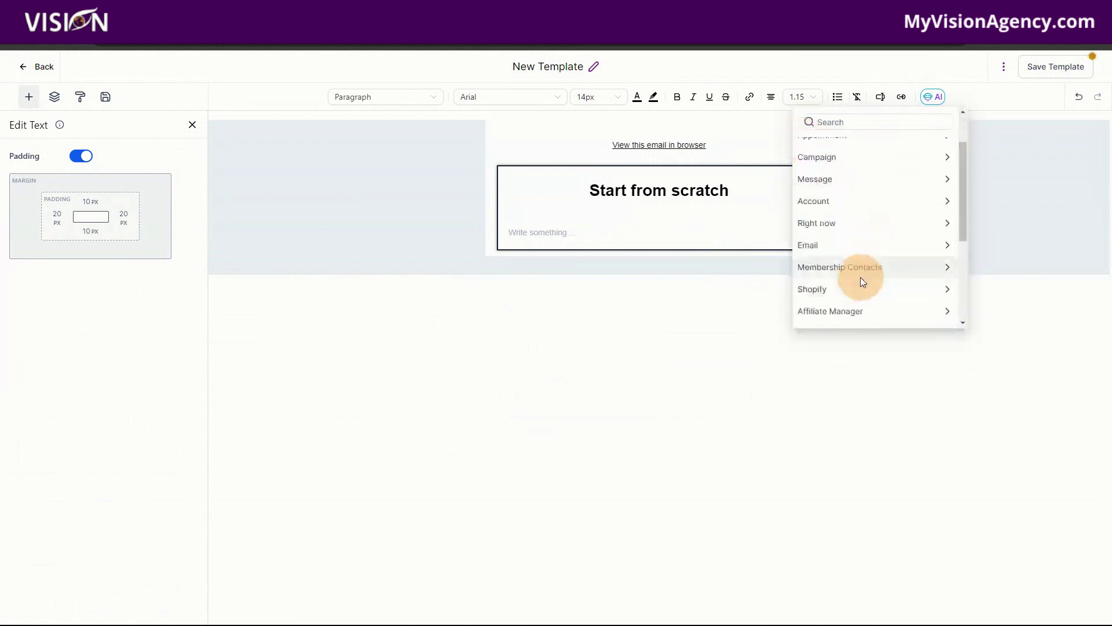
click(852, 277)
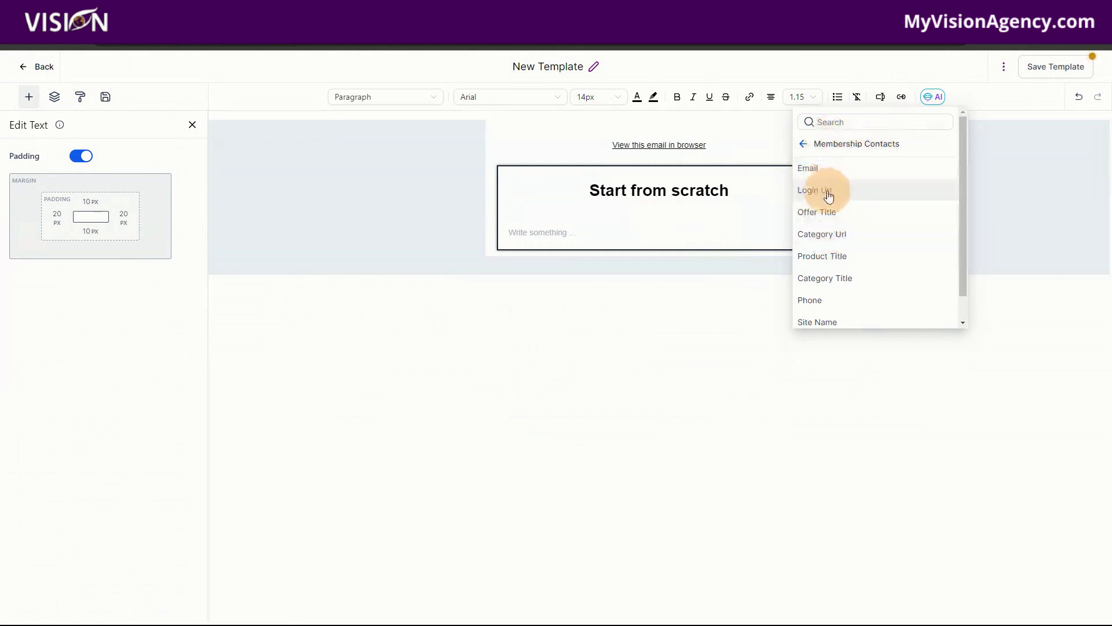
scroll(823, 203, down, 1)
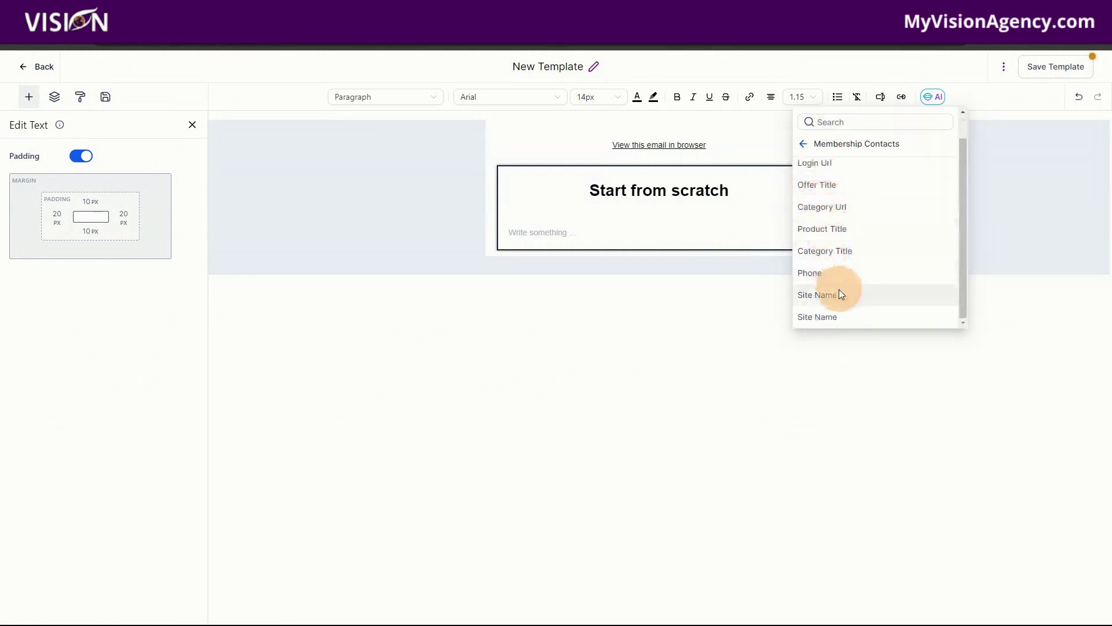
scroll(842, 291, up, 1)
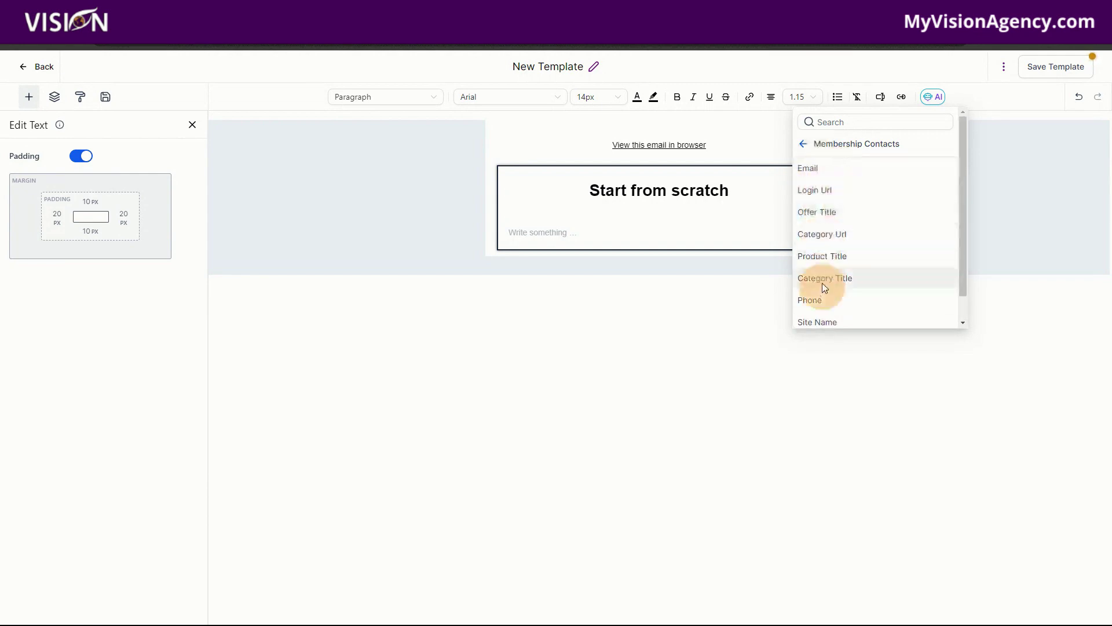
click(805, 146)
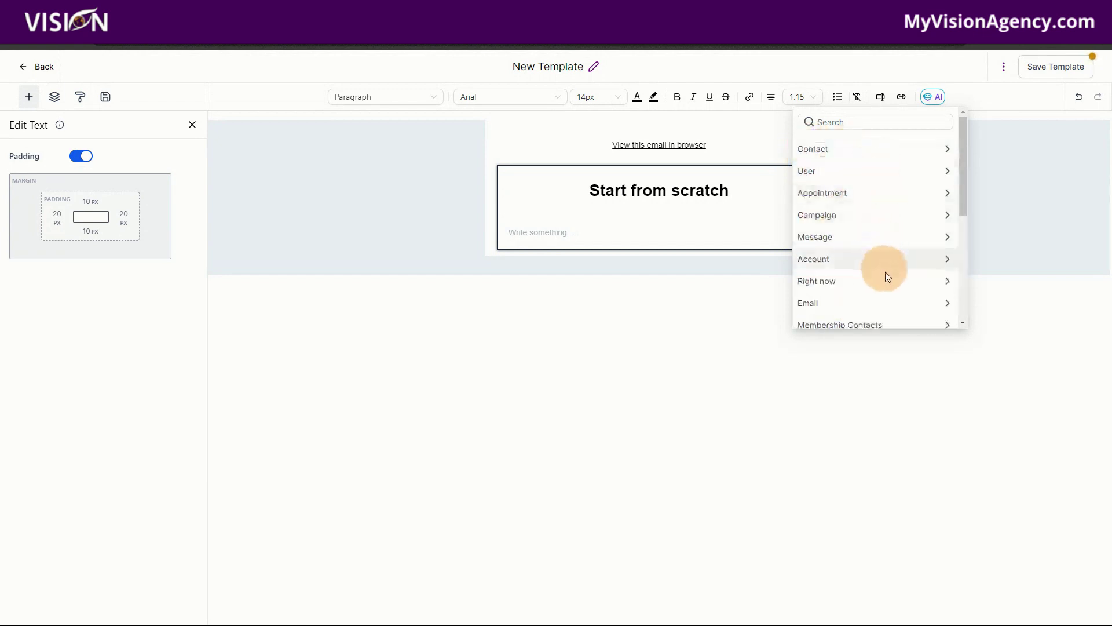
Examine the merge fields in the Shopify and Custom Values categories, and return to the category list.
scroll(888, 278, down, 5)
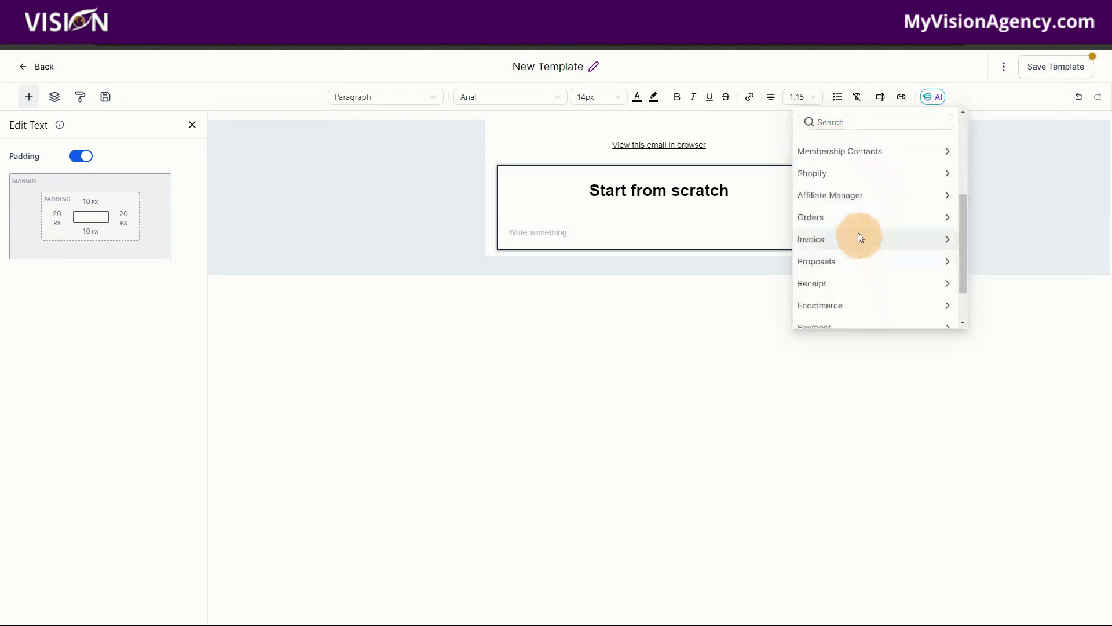
click(838, 173)
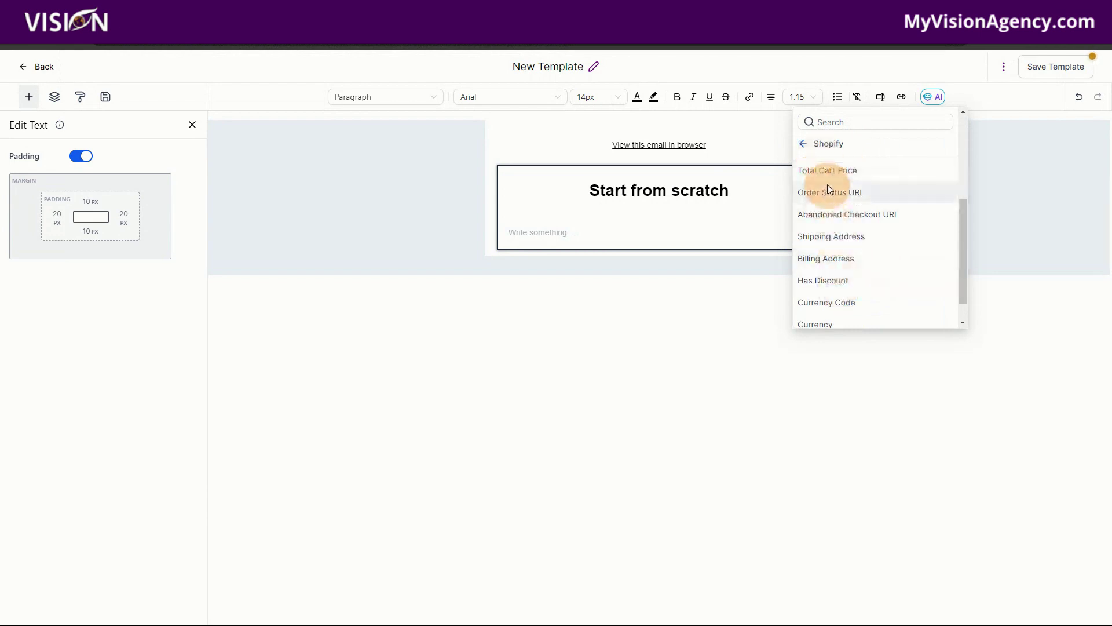
click(808, 145)
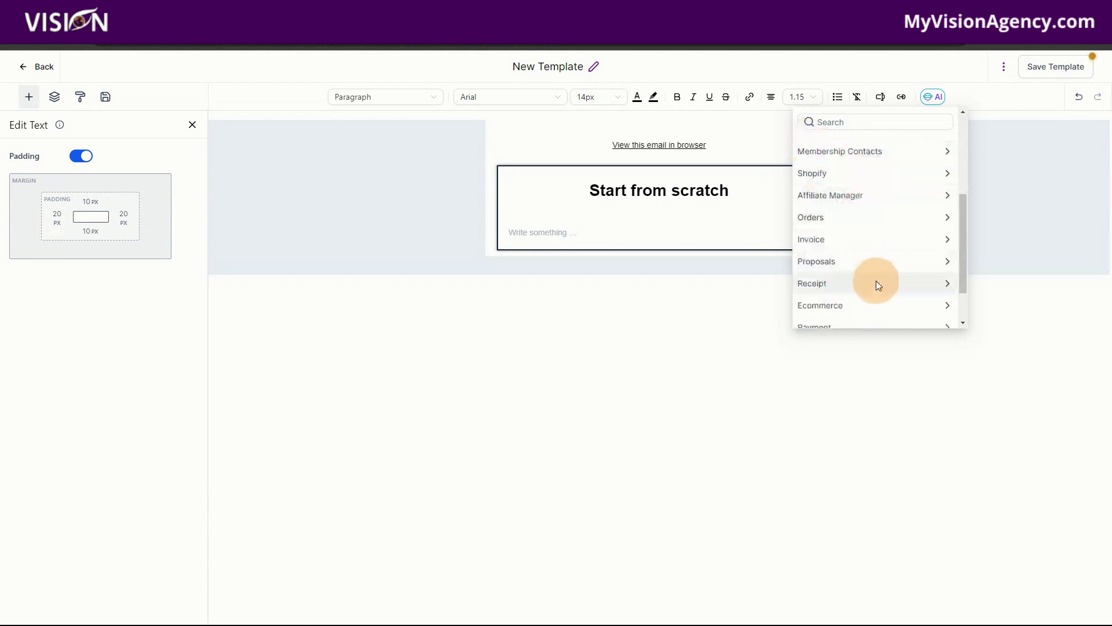
scroll(876, 280, down, 2)
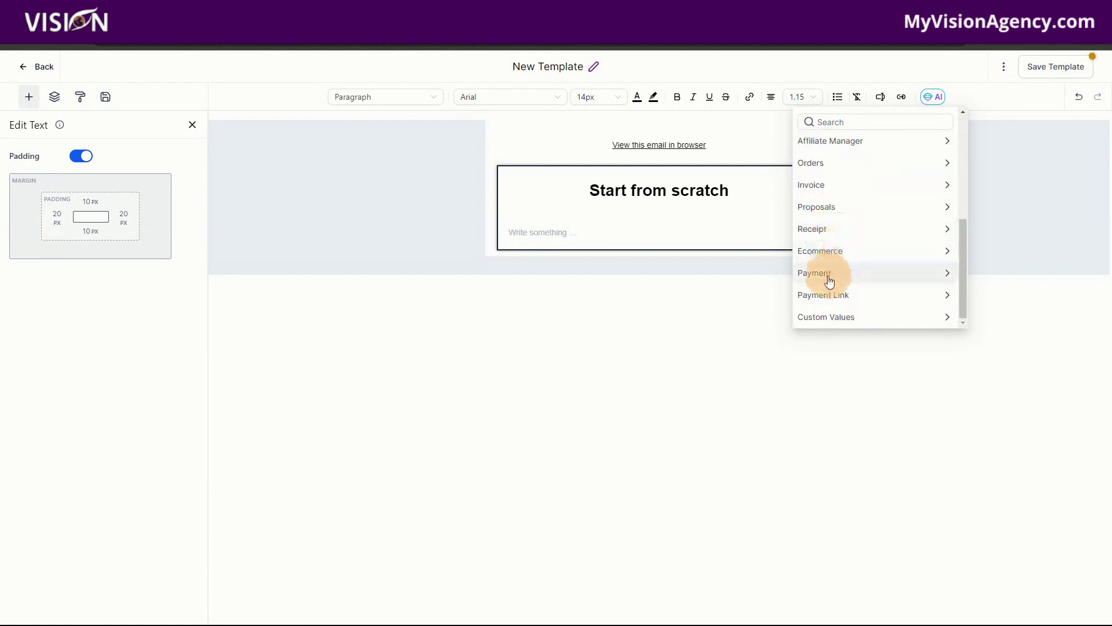
click(859, 317)
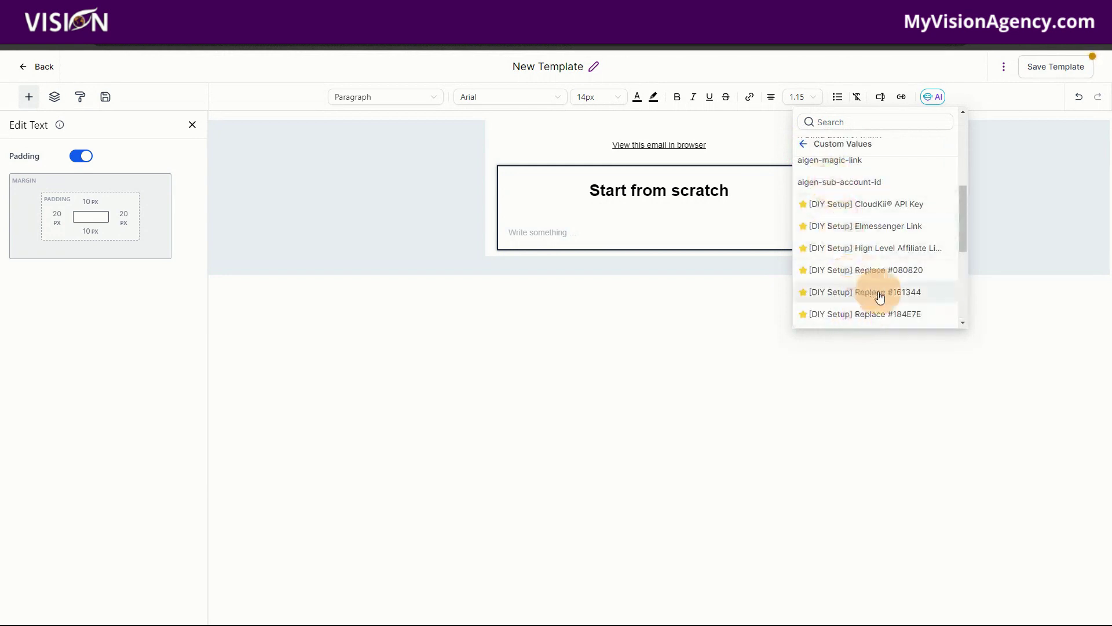
scroll(870, 275, up, 3)
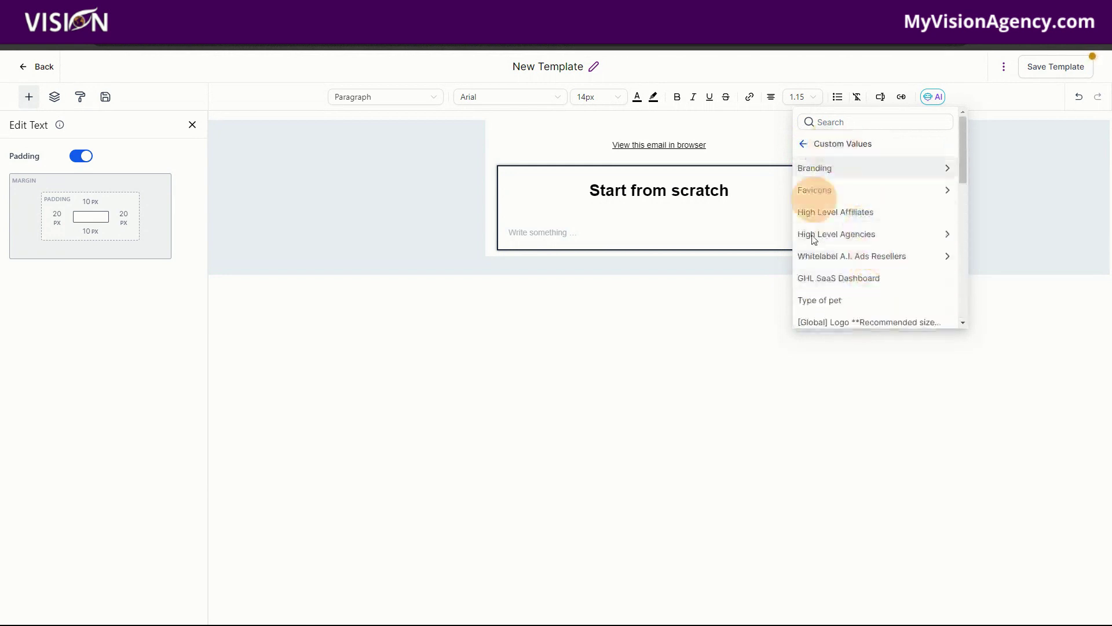
click(805, 148)
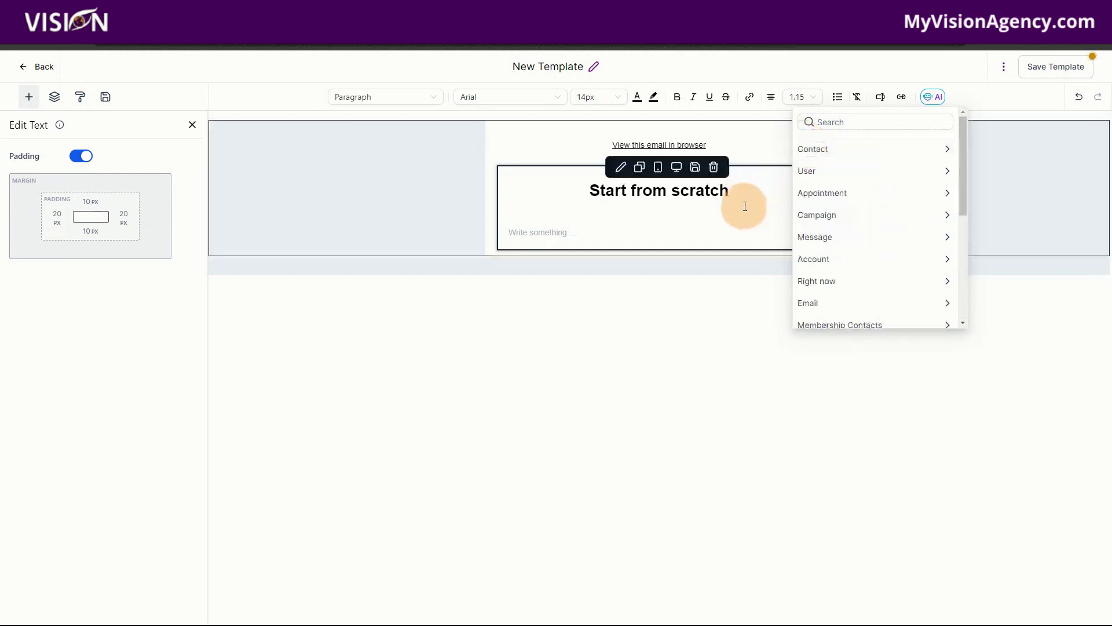
Close the custom values list and leave the email template editor for the Marketing area.
click(567, 213)
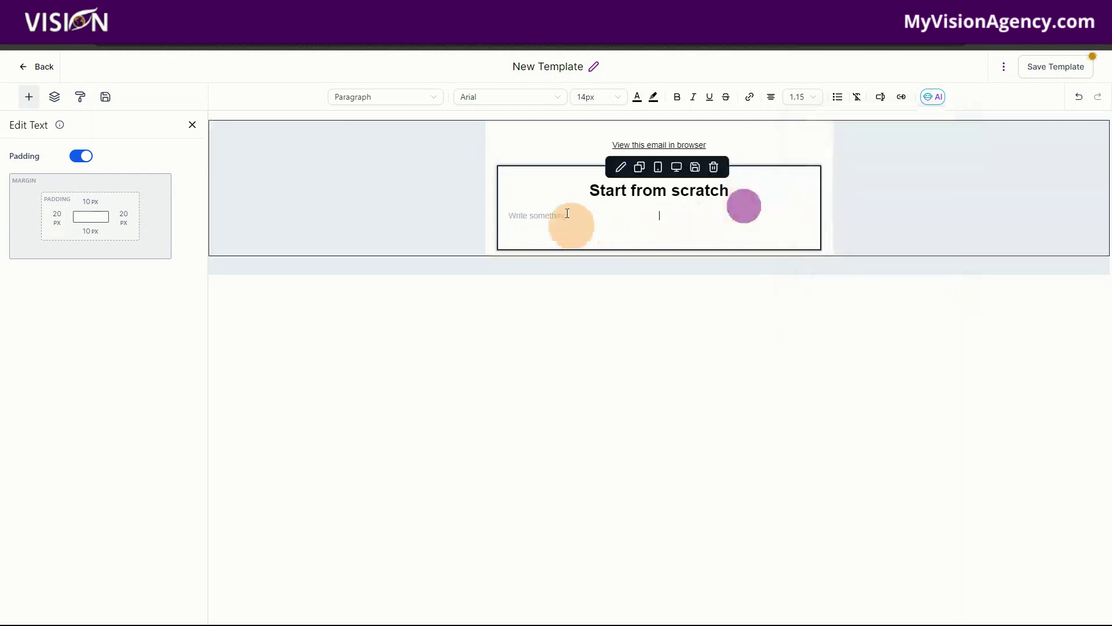
click(44, 68)
click(597, 123)
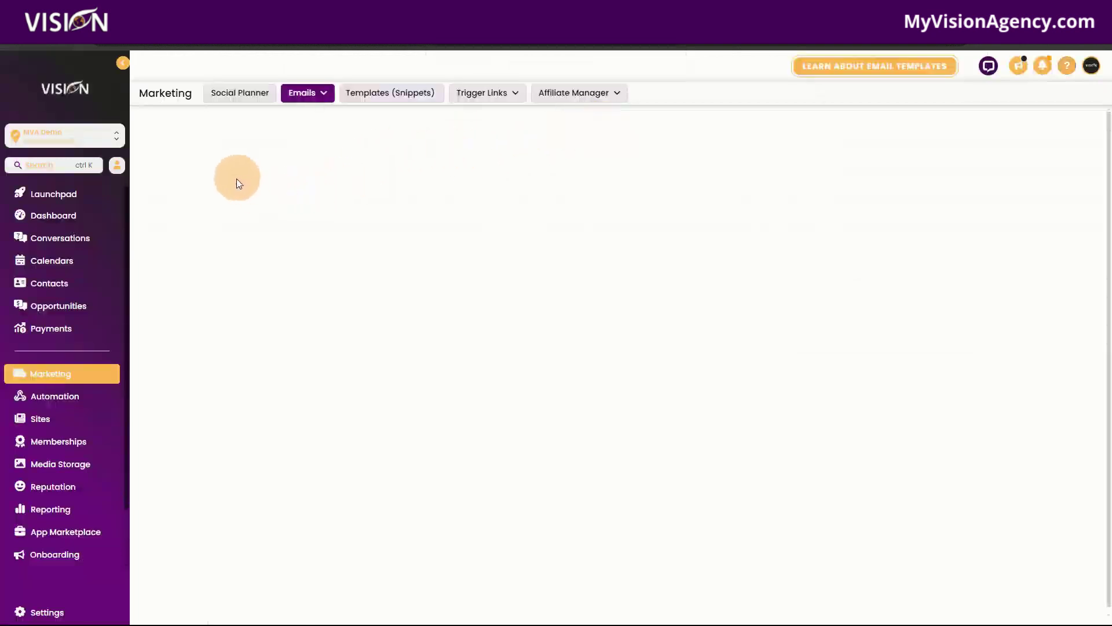
click(87, 397)
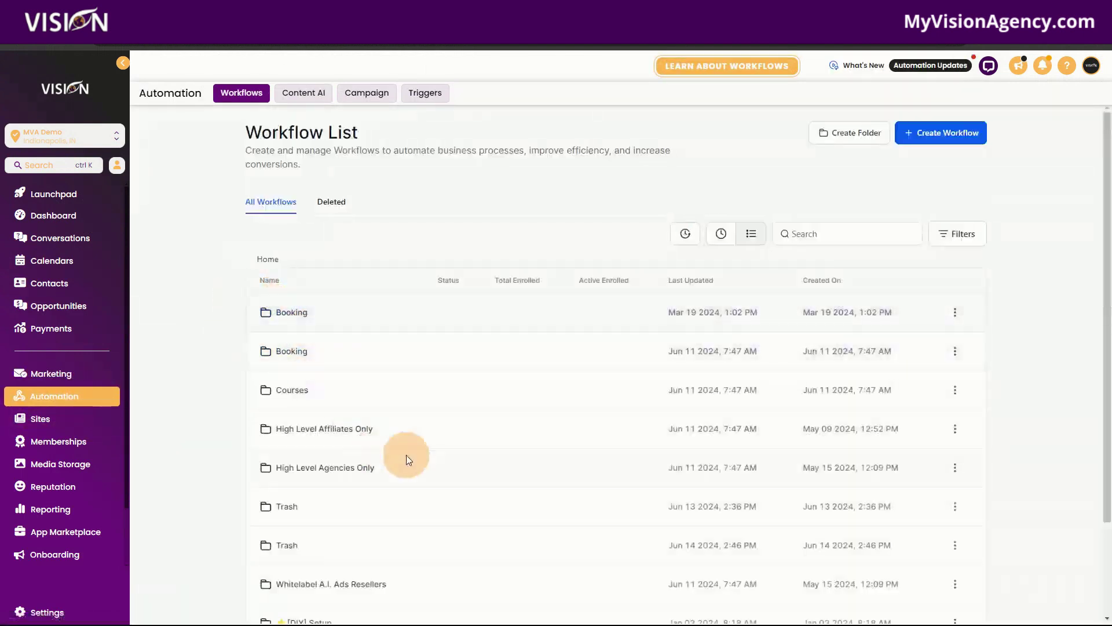
scroll(376, 406, down, 1)
click(304, 253)
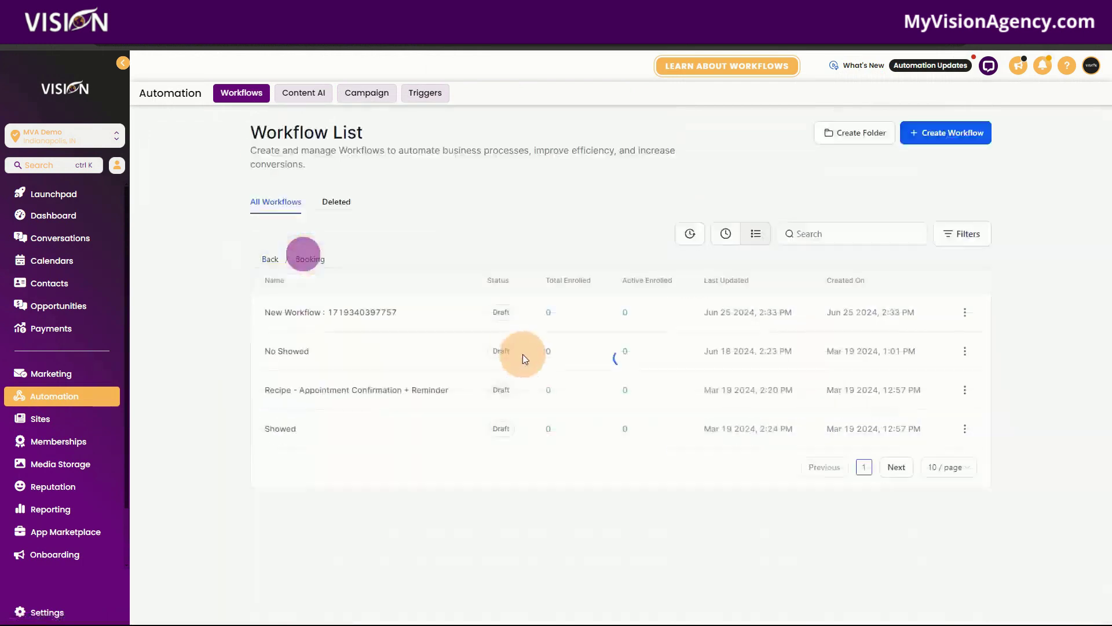
click(317, 313)
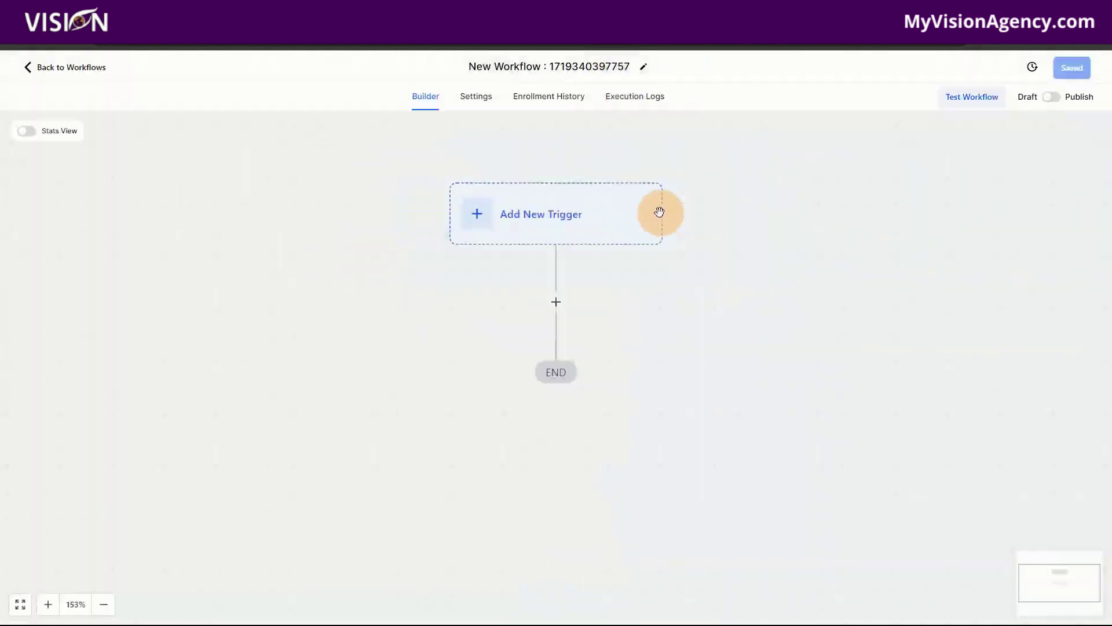
Examine the custom value choices and fields of the Update Custom Value workflow action, and cancel the action.
click(555, 227)
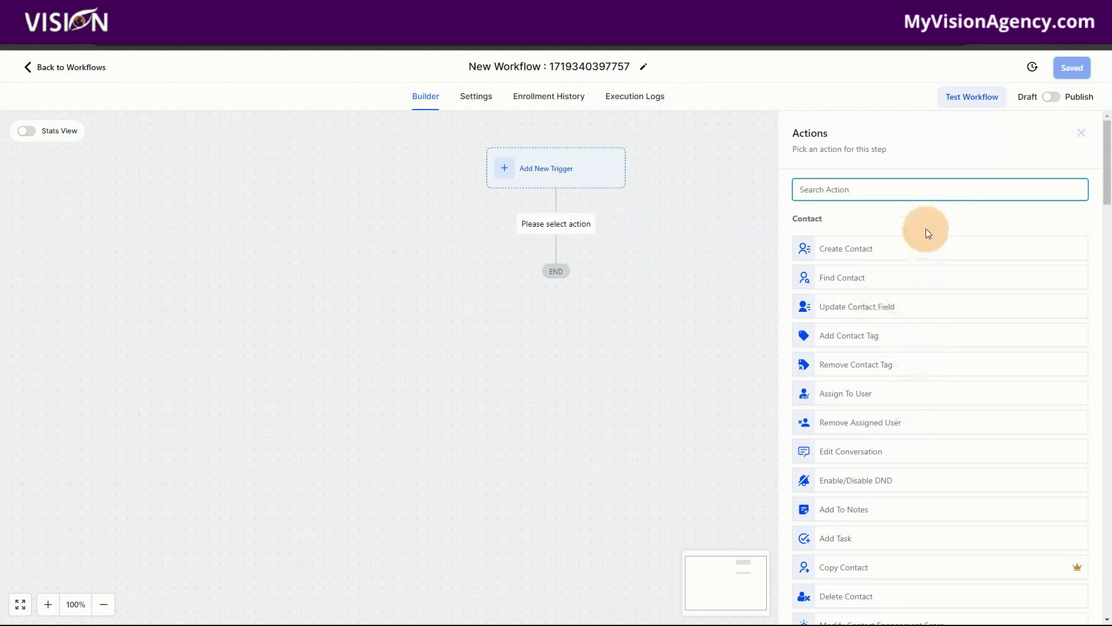
text(custom)
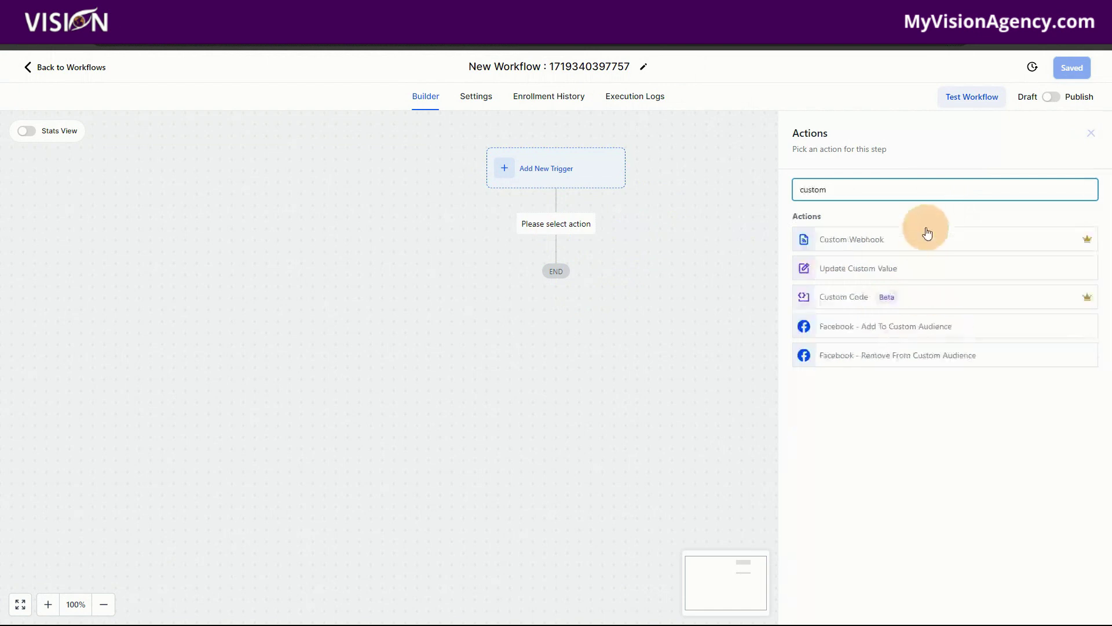
click(862, 268)
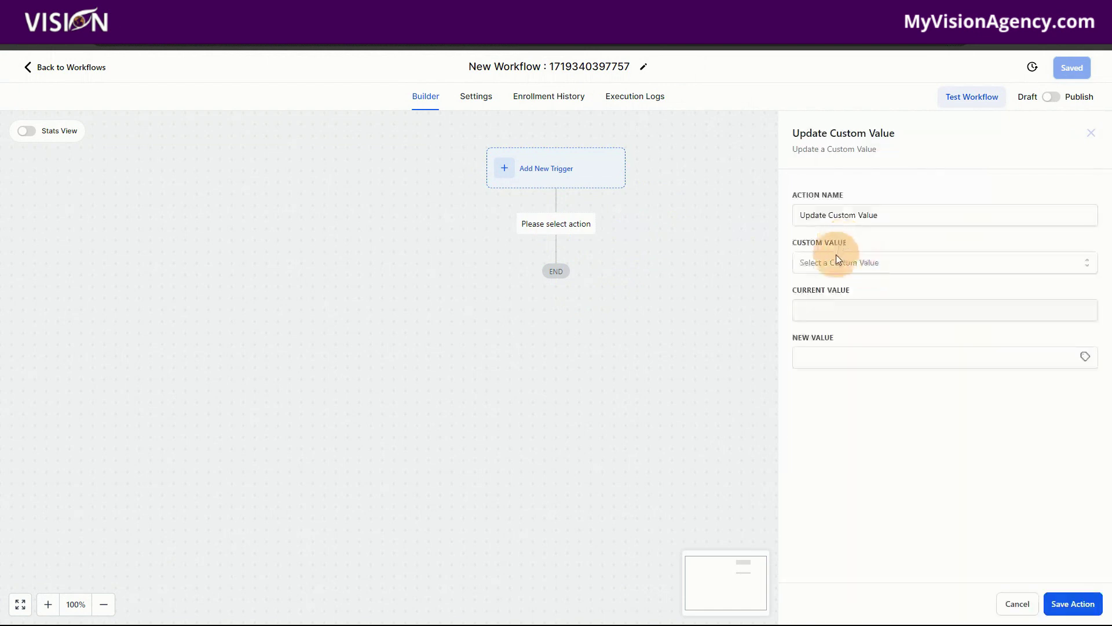
click(839, 264)
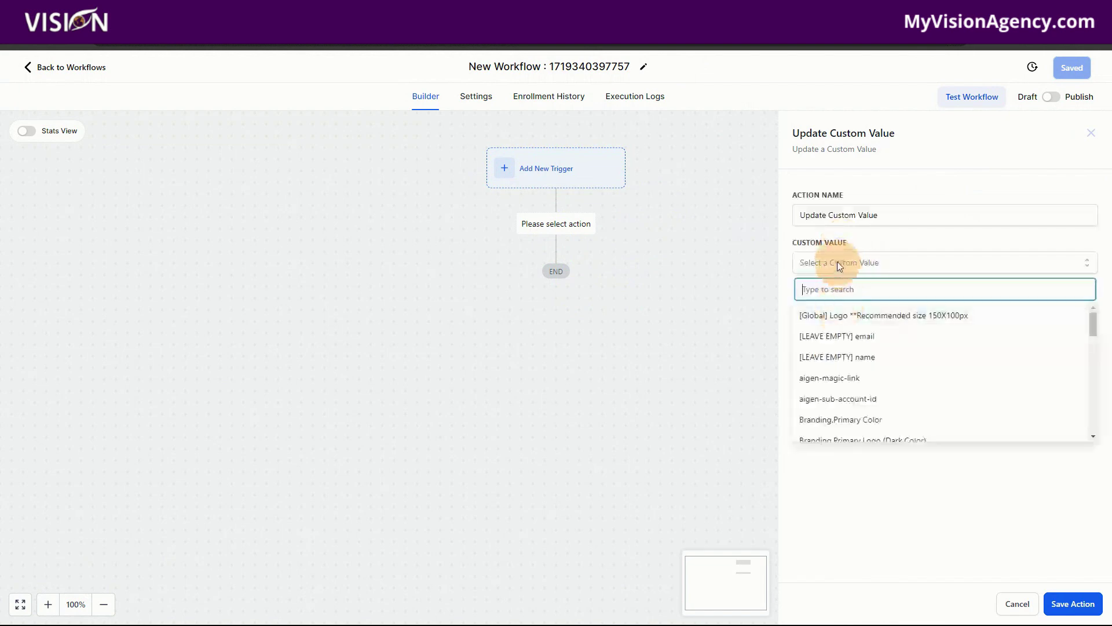
click(833, 242)
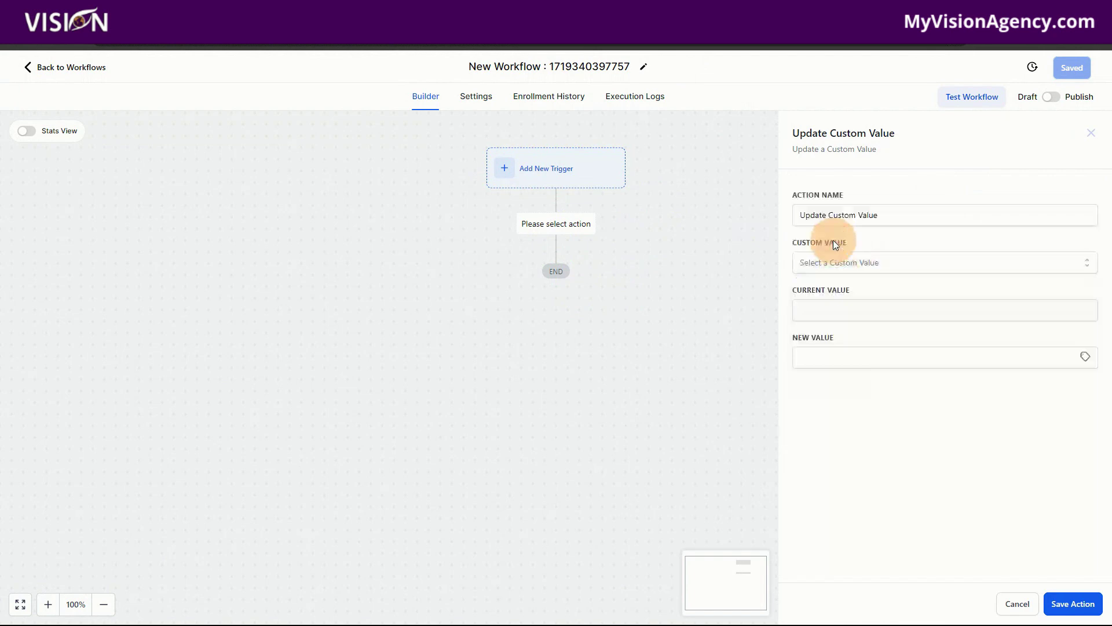
click(847, 259)
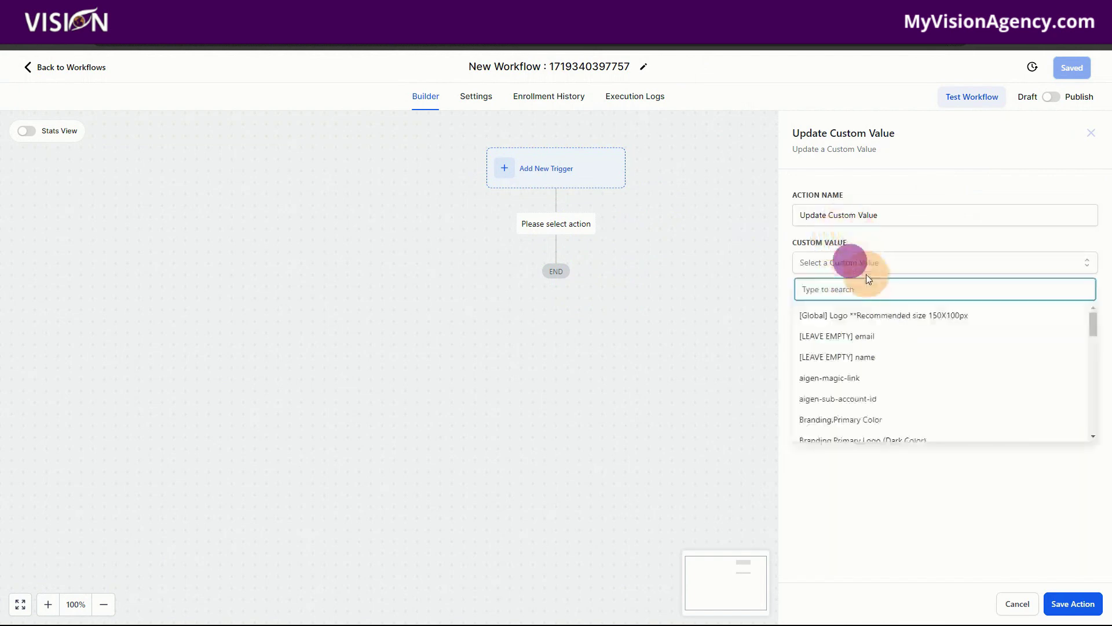
click(863, 230)
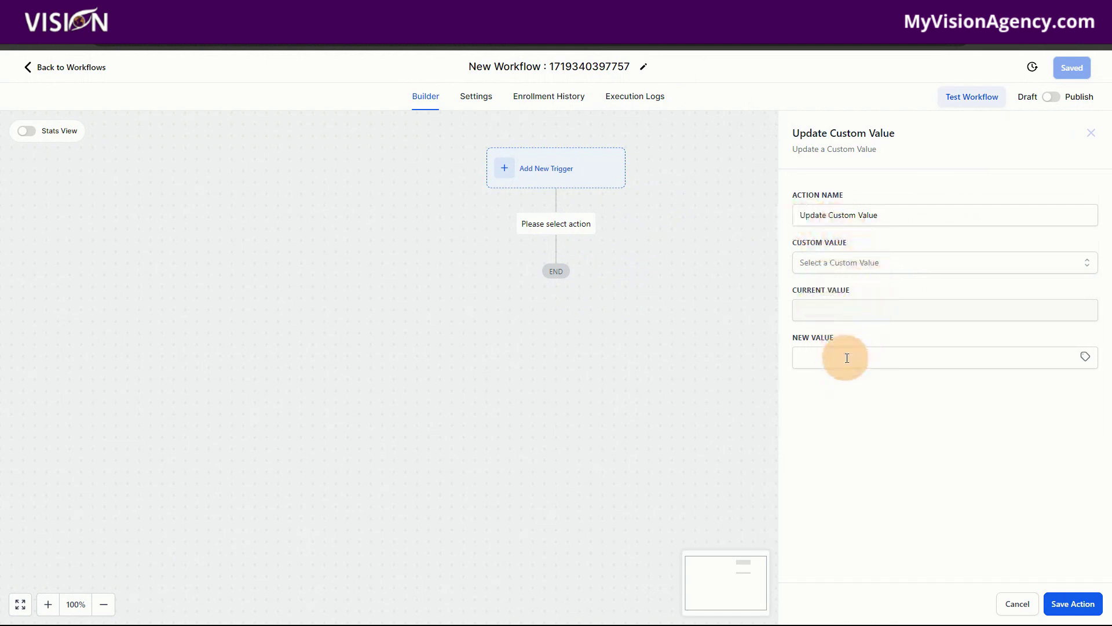
click(1016, 603)
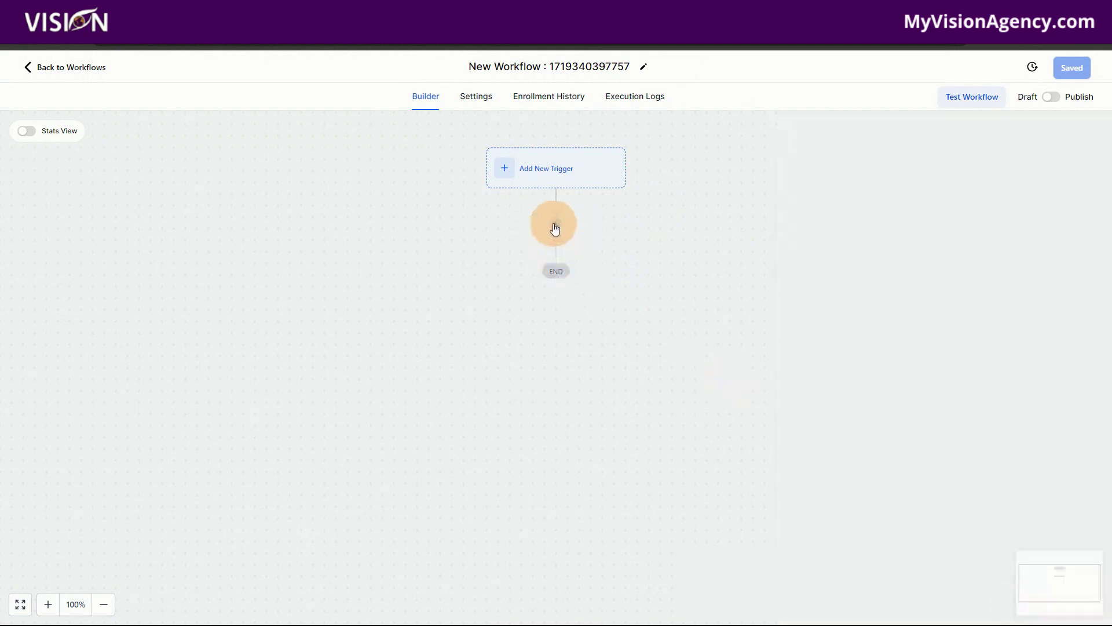
Start a Send Email action below the workflow trigger and enter "THank you" as its message.
click(555, 229)
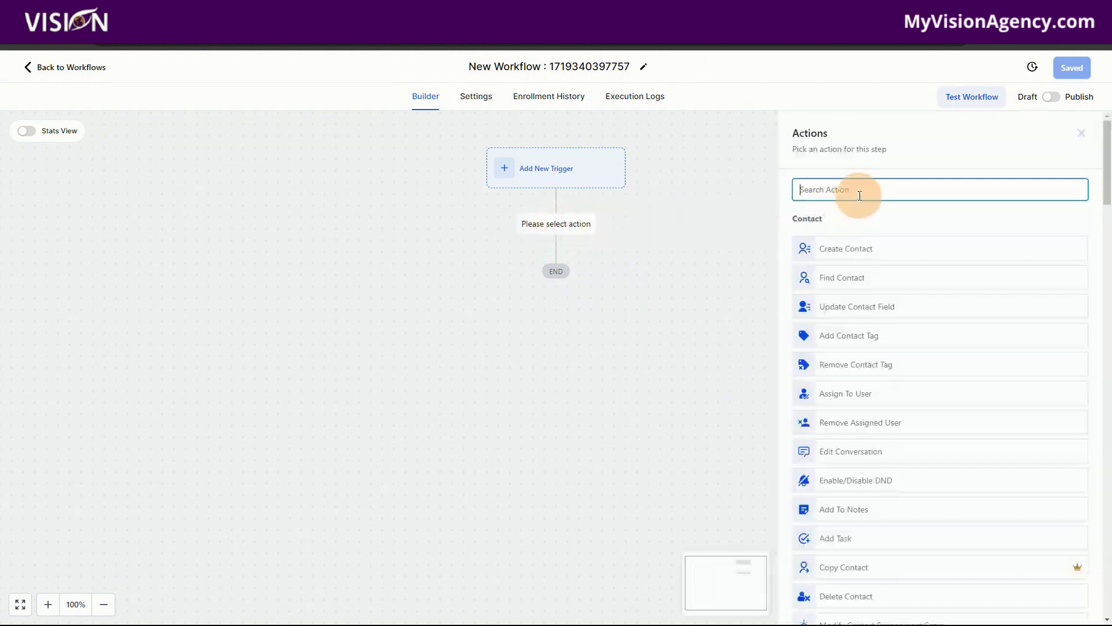
text(email)
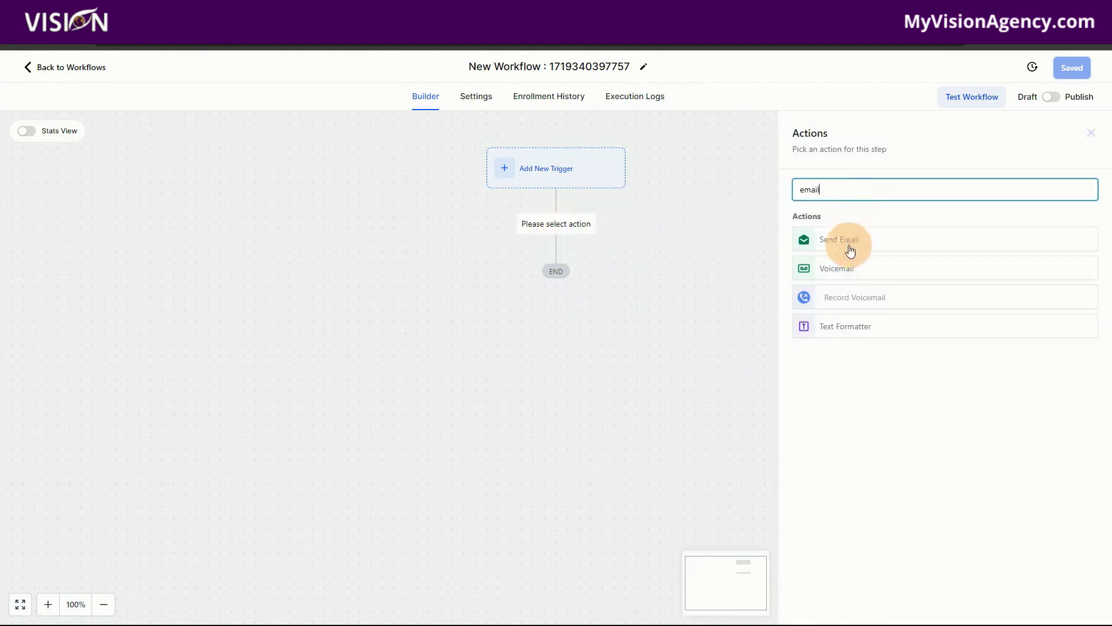
click(849, 249)
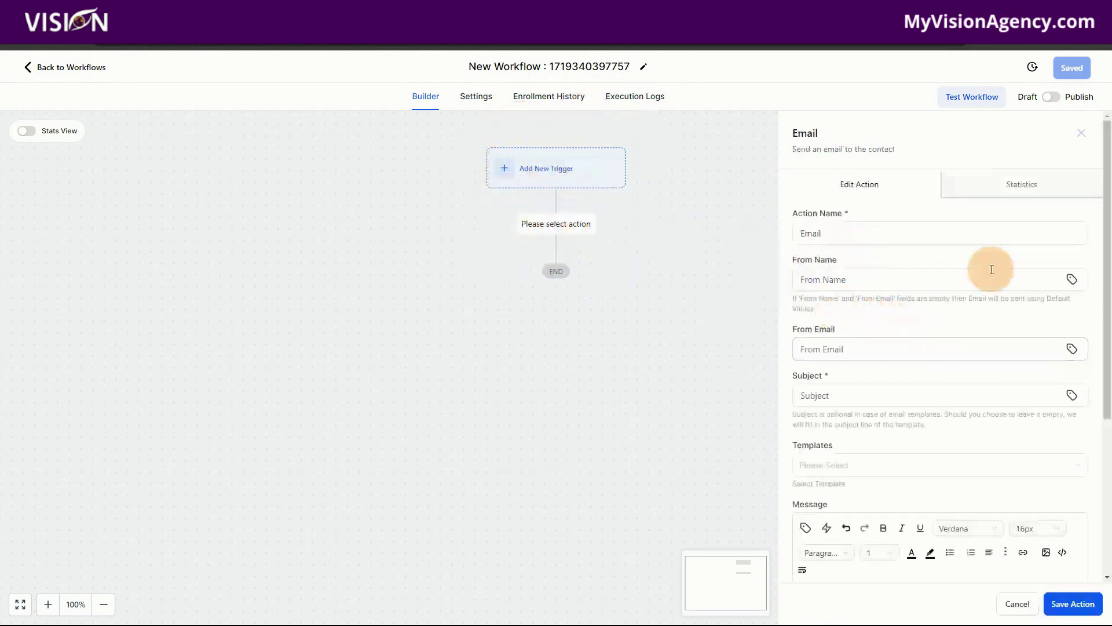
scroll(927, 352, down, 4)
click(852, 355)
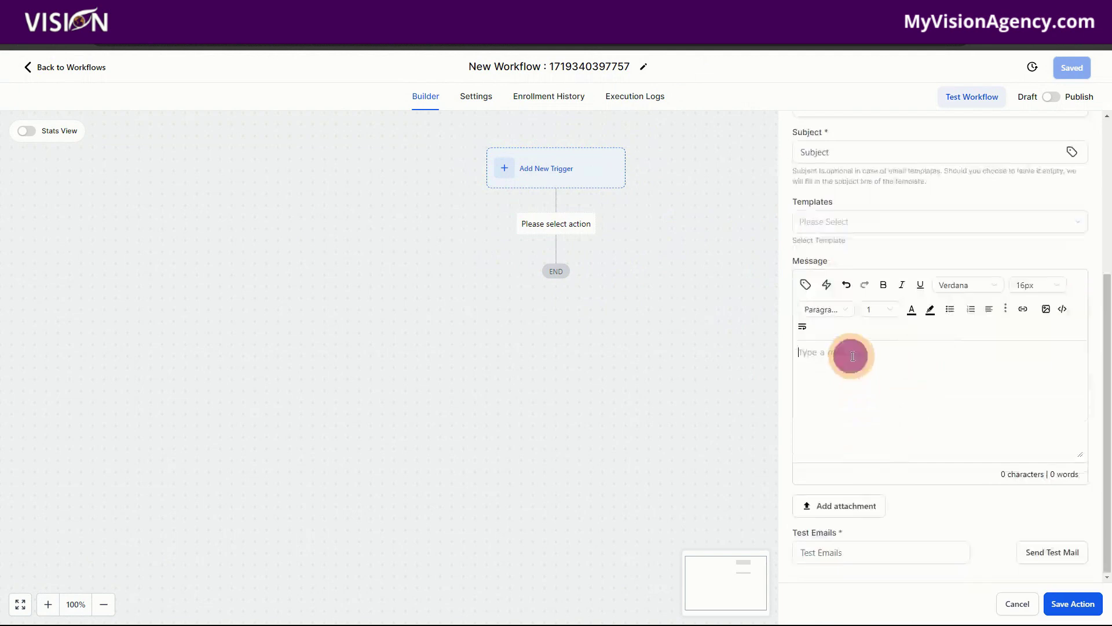
text(THank you)
Insert the contact's Full Name and Email merge fields below "THank you" in the email message.
click(805, 283)
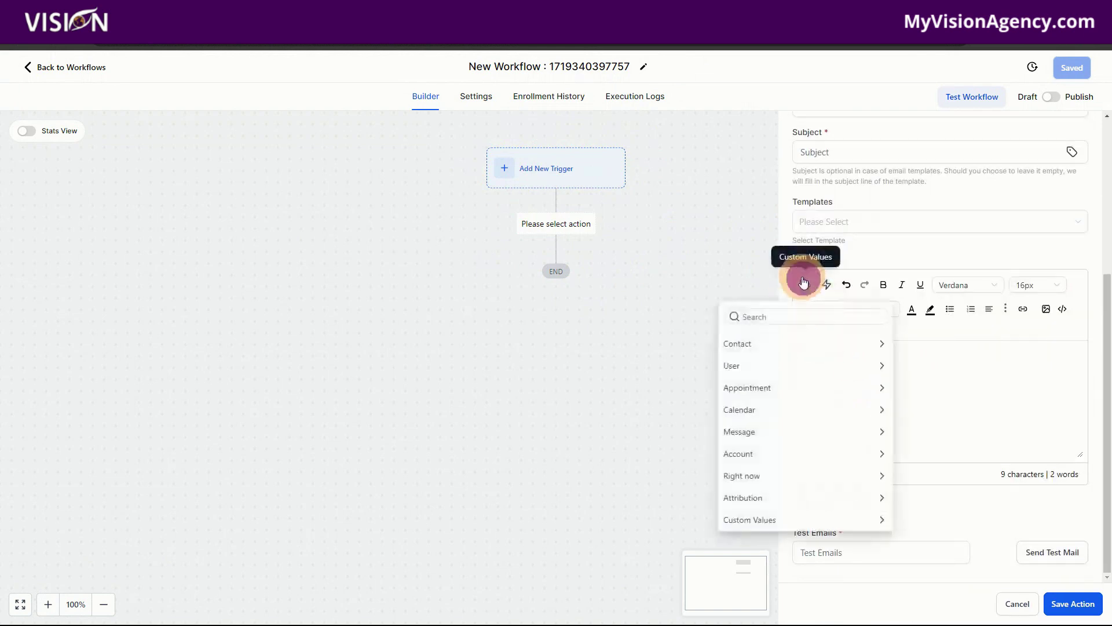
click(752, 343)
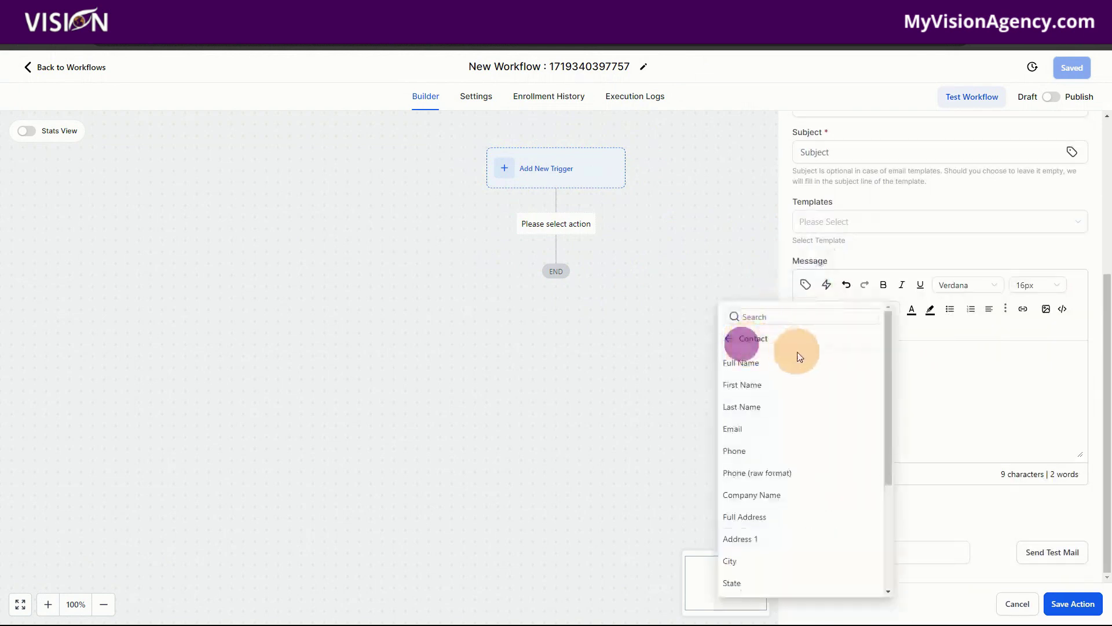
click(771, 365)
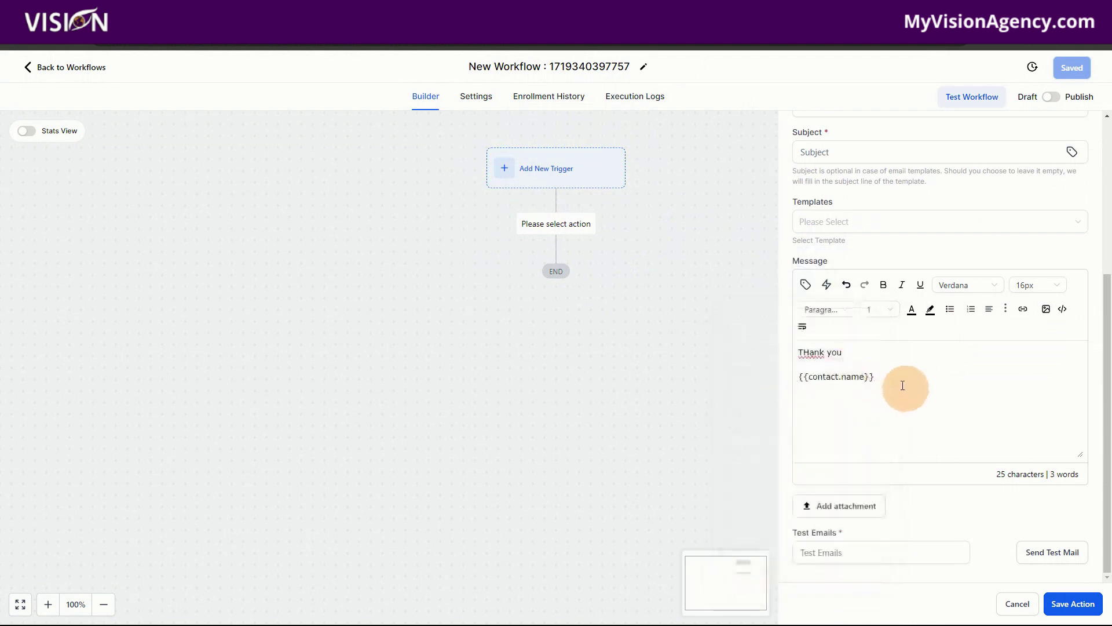
click(805, 284)
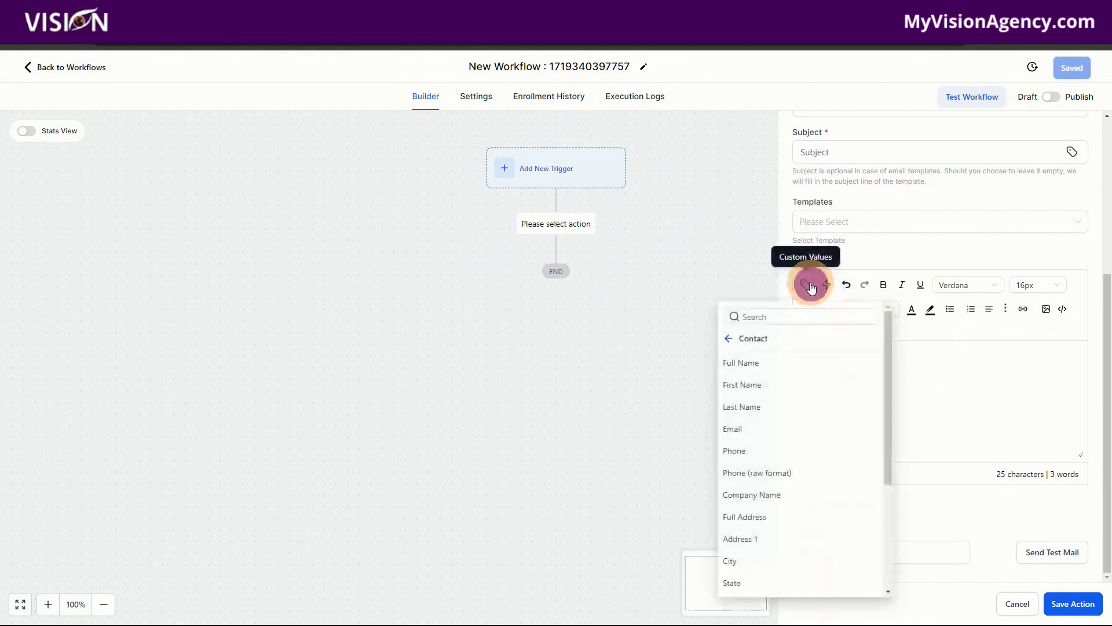
click(752, 432)
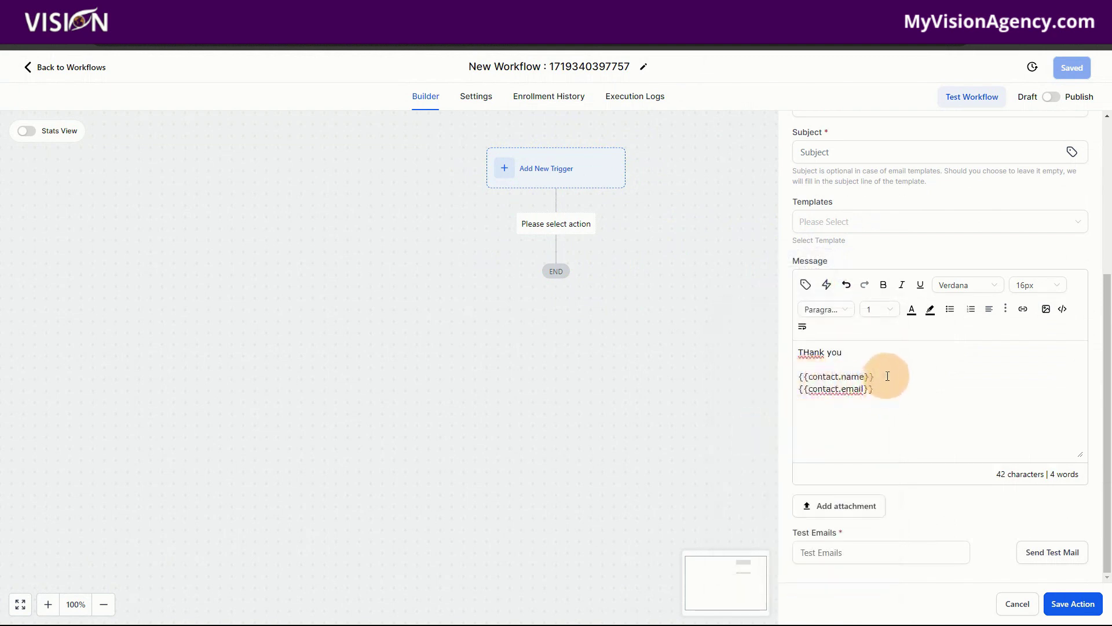
Label the email merge field "Account email:" and the name merge field "Full name:" in the message.
click(888, 376)
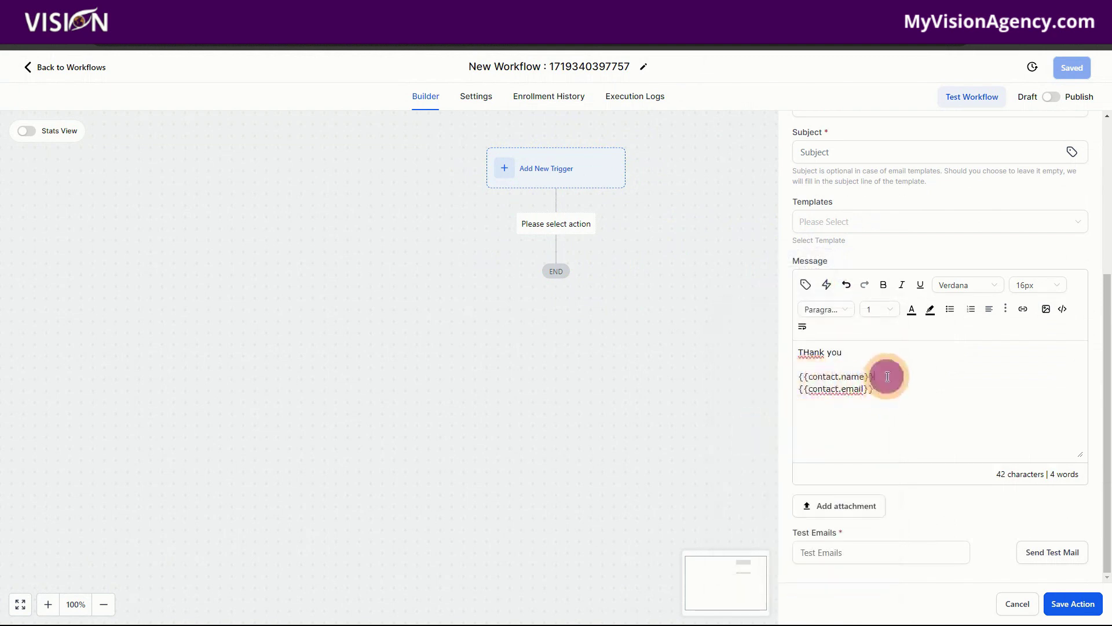
click(800, 389)
text(Acc)
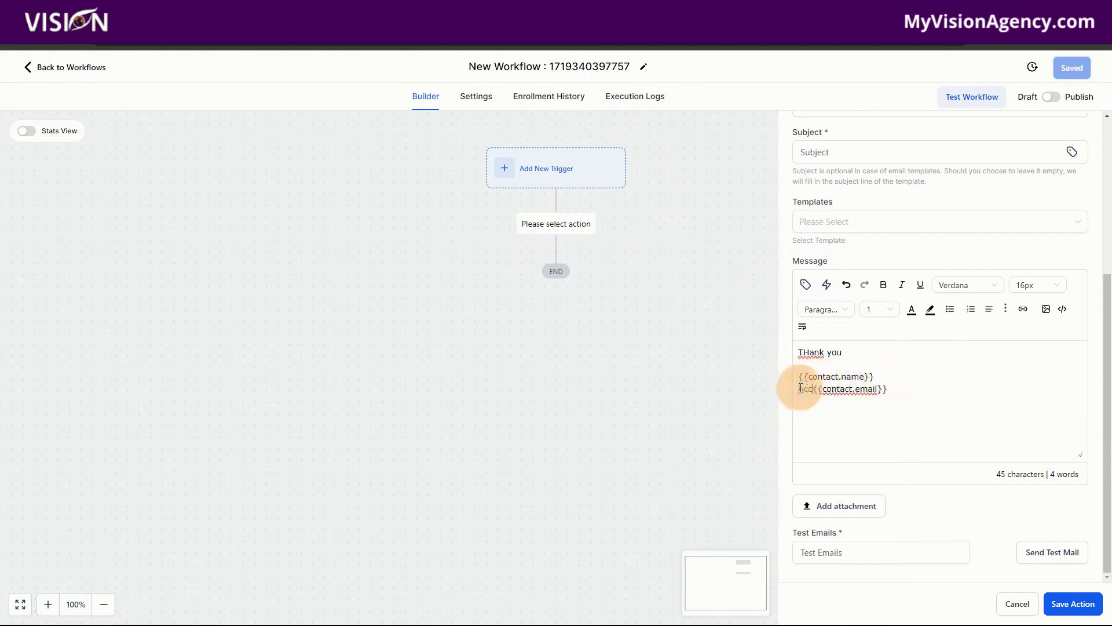
text(ount email:)
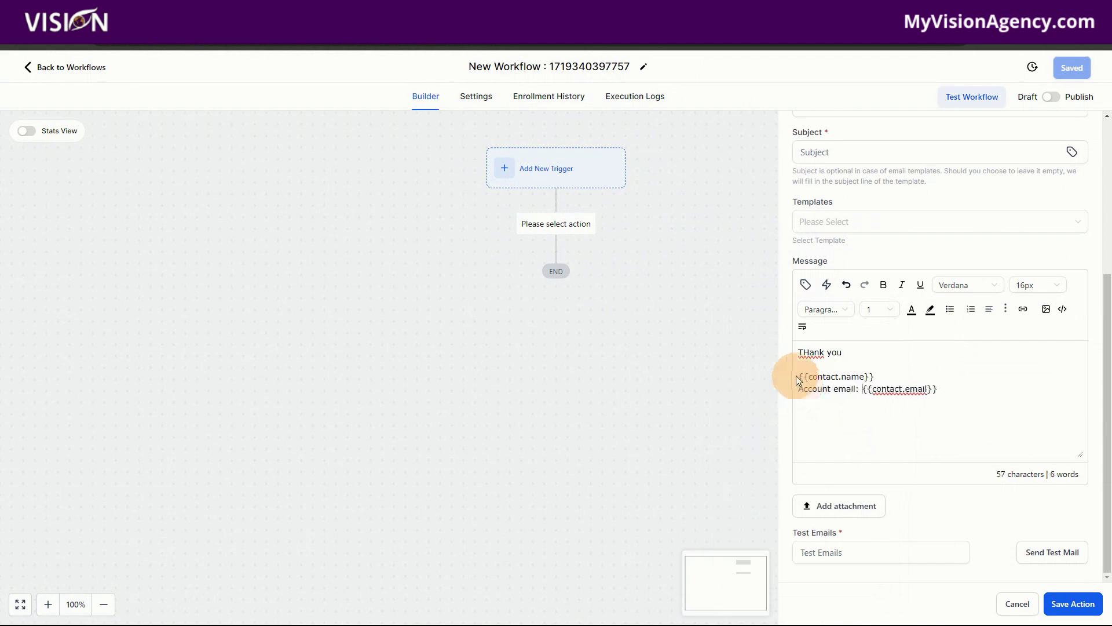
click(801, 376)
text(Hi)
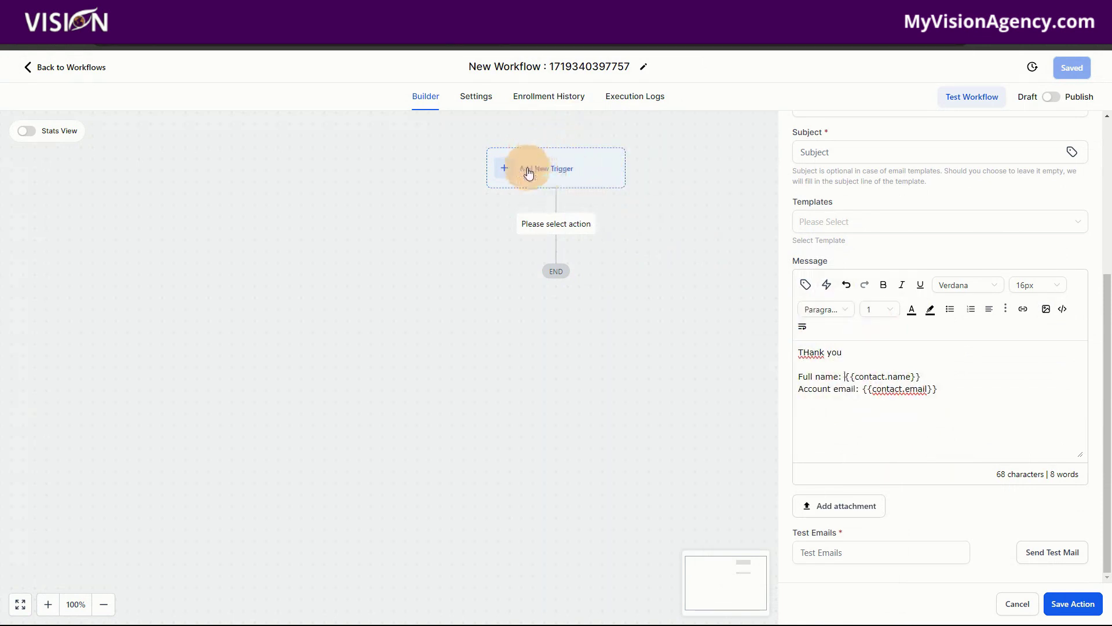
Examine the custom value categories available for the workflow email message, and cancel the email action.
click(946, 388)
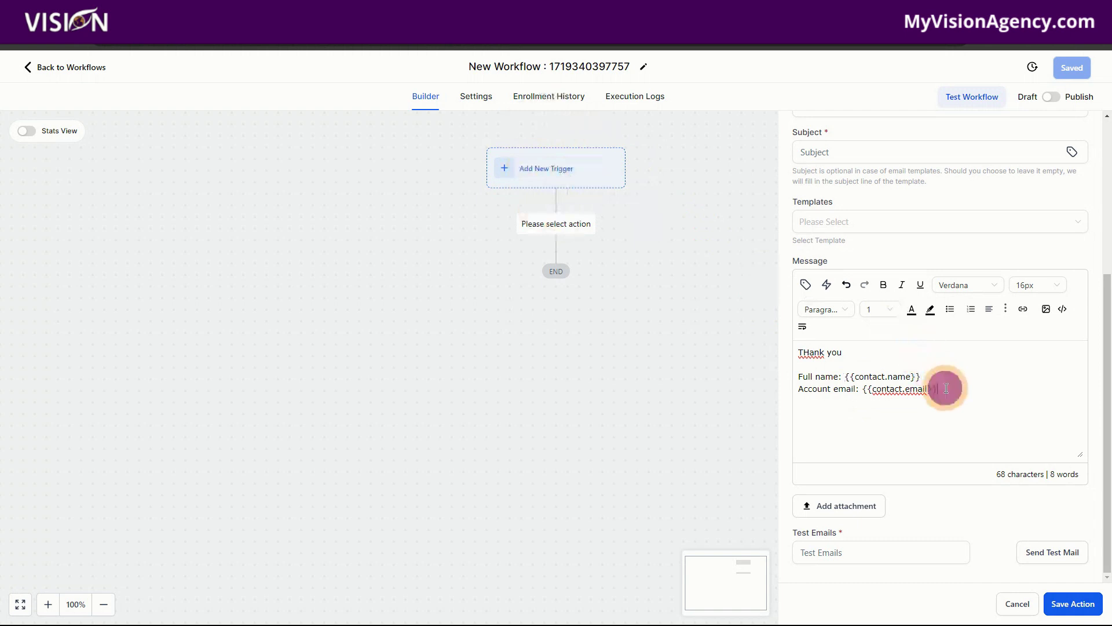
click(805, 284)
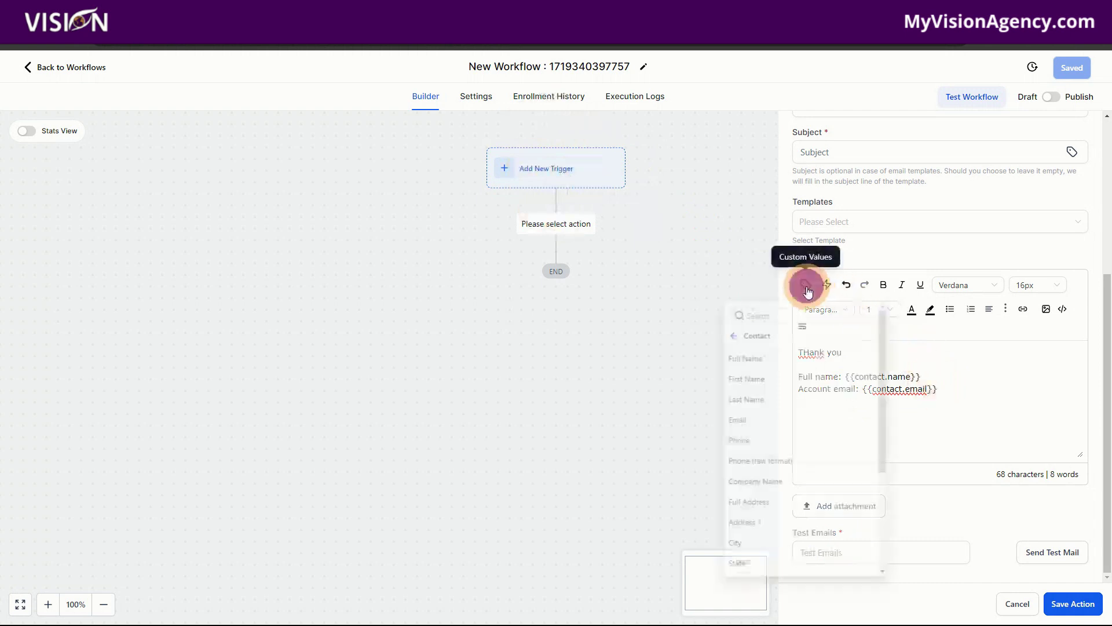
click(729, 338)
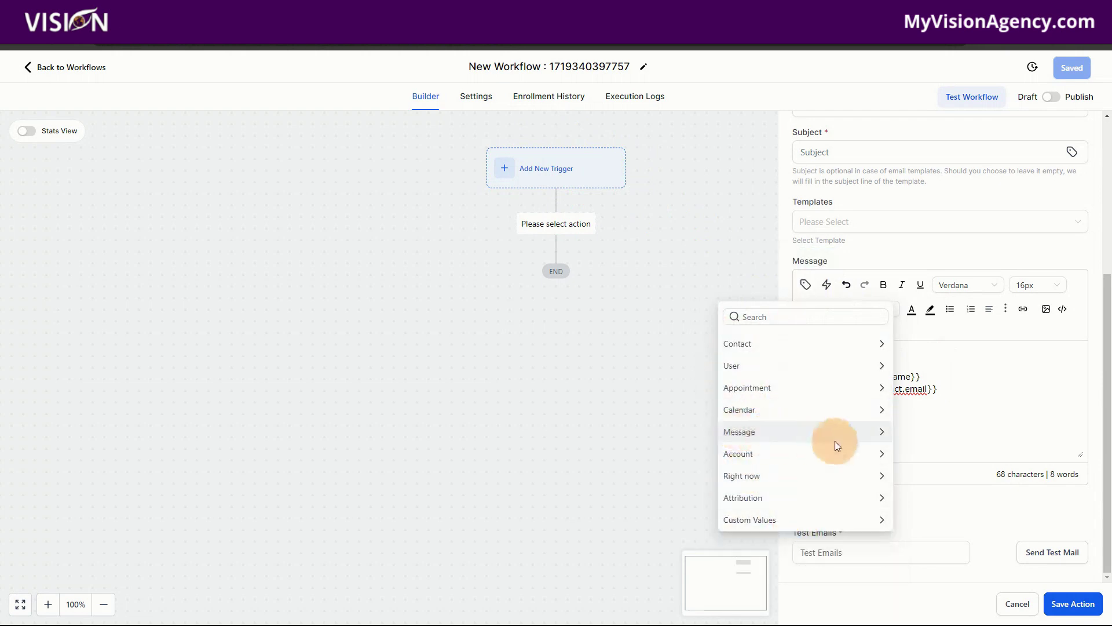
click(962, 390)
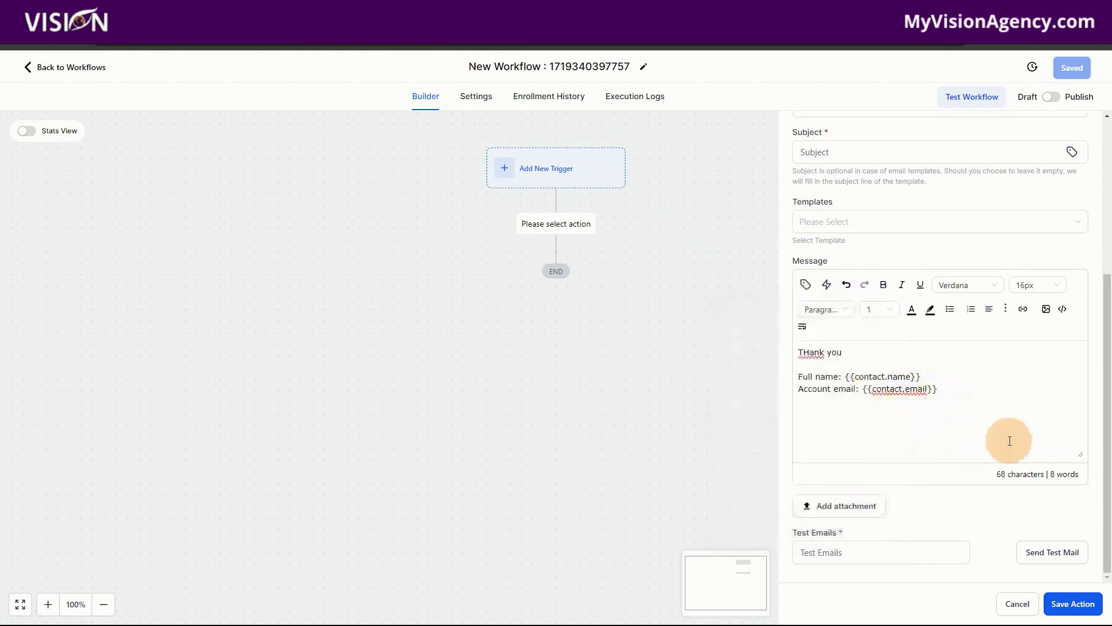
click(1008, 602)
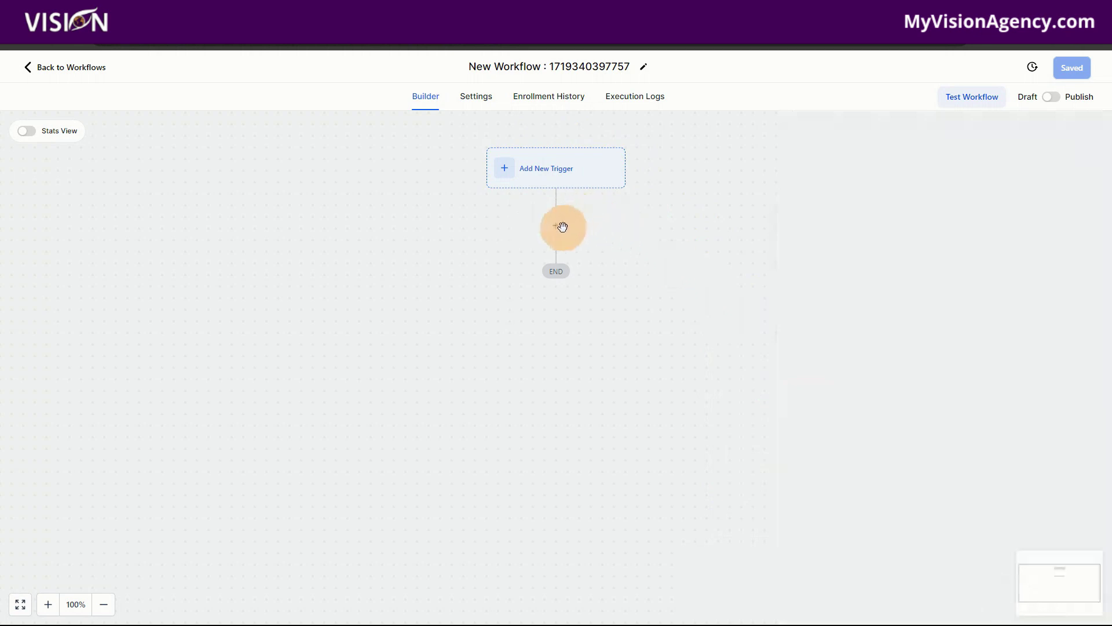
Start an Internal Notification action below the workflow trigger with Email as the notification type.
click(558, 226)
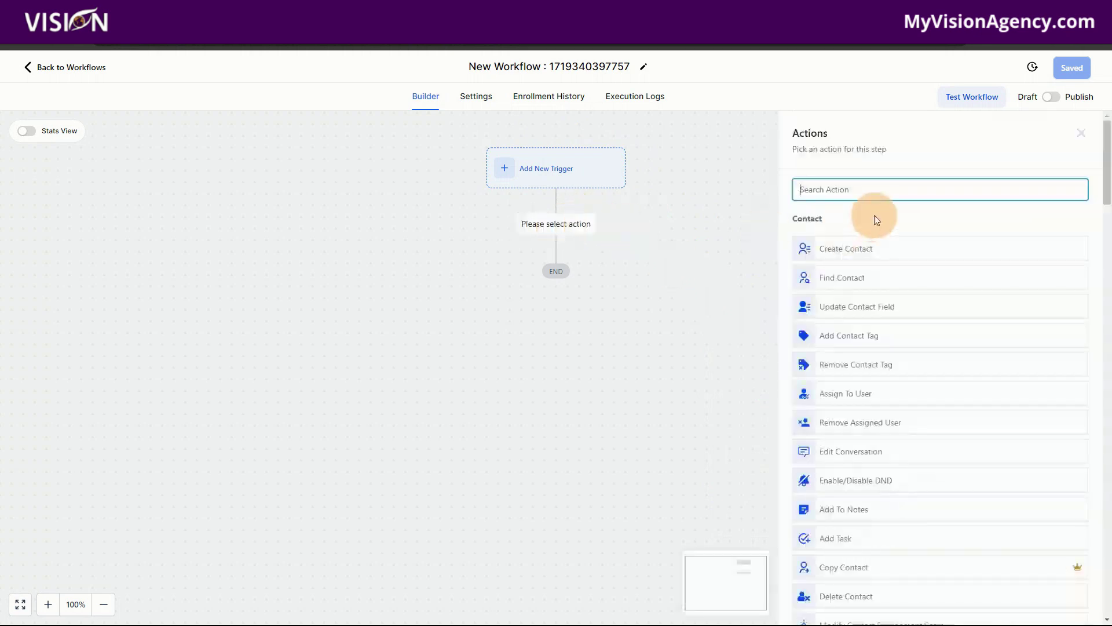
text(inter)
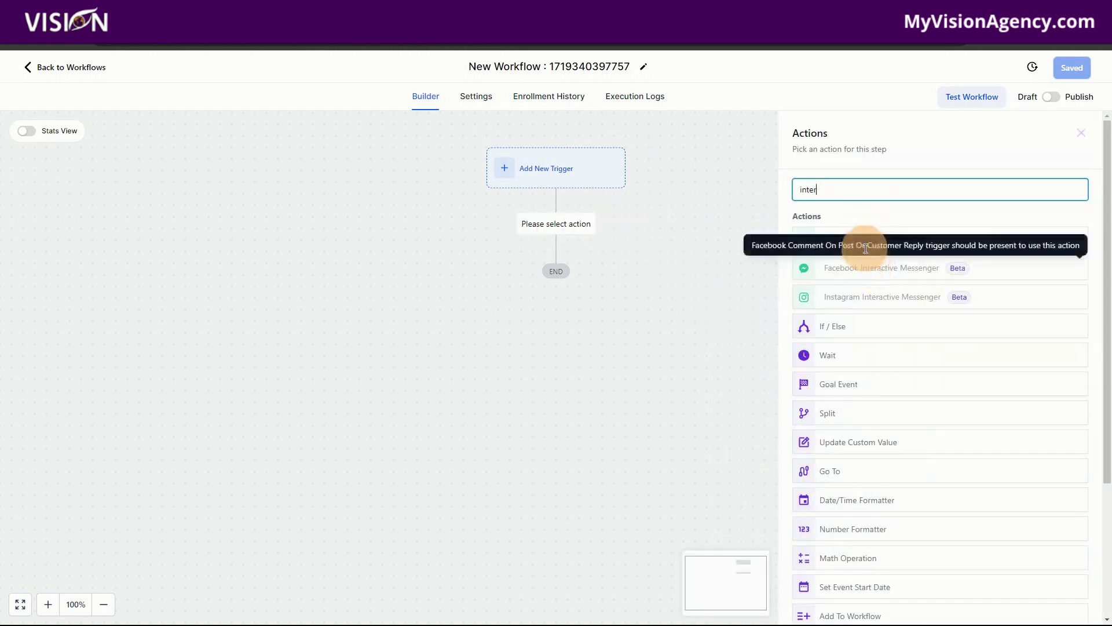
click(834, 240)
click(826, 259)
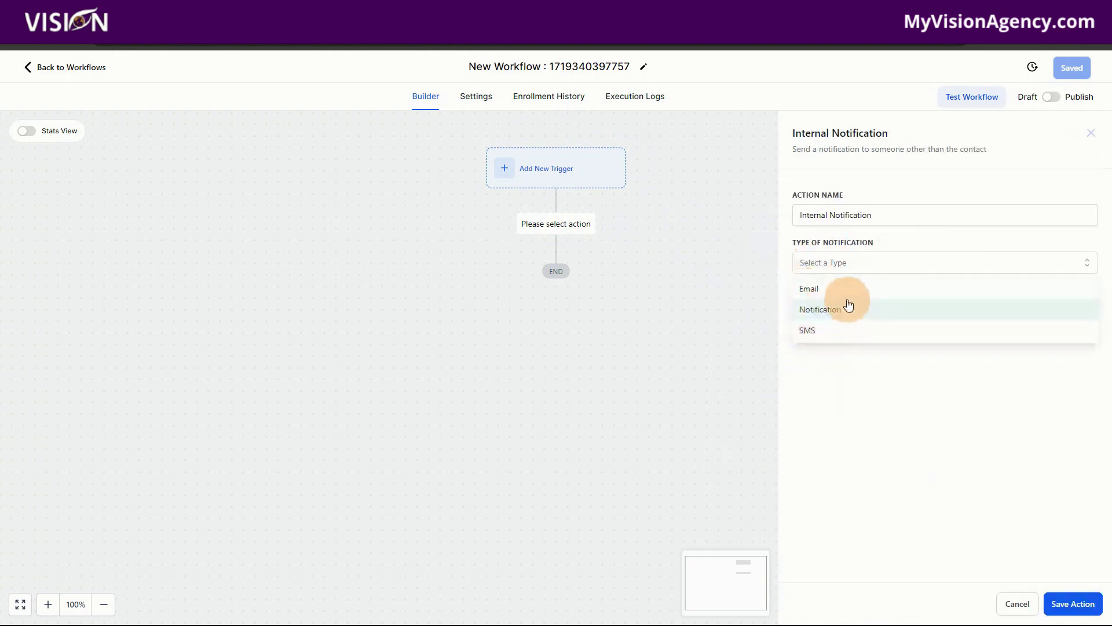
click(814, 288)
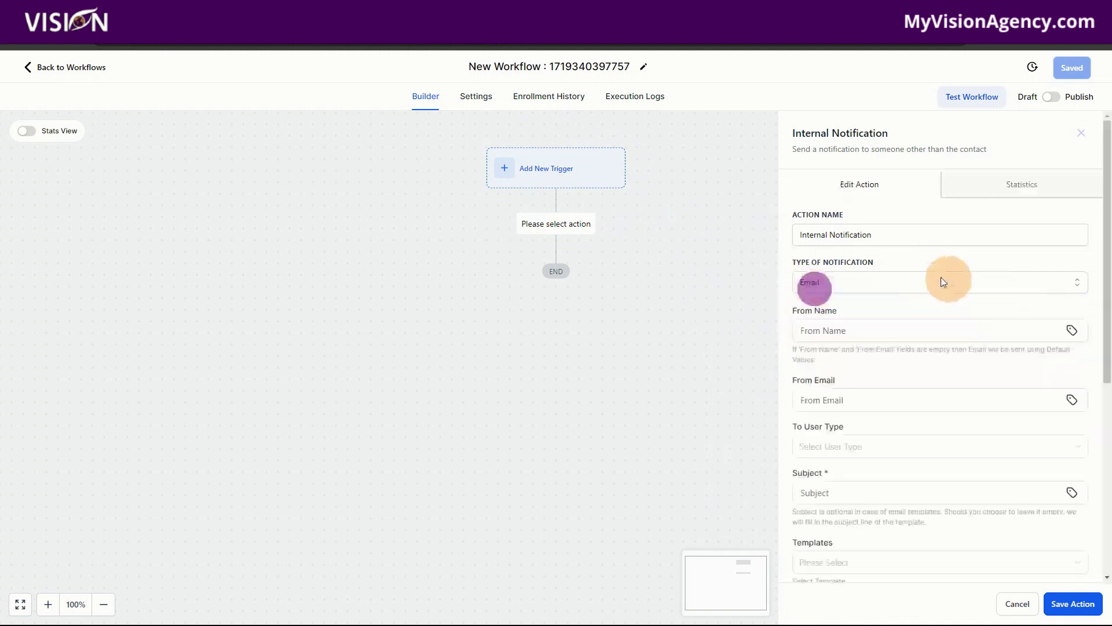
Write "You have a new customer" as the notification message, view its custom value categories, and cancel the internal notification.
scroll(904, 415, down, 6)
click(835, 356)
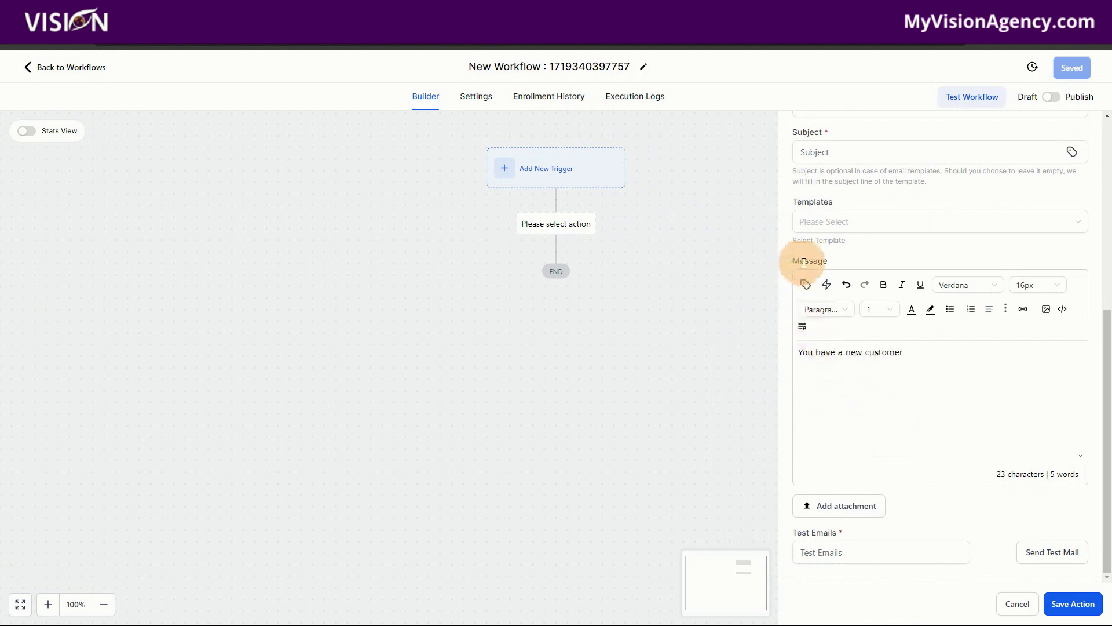
click(805, 285)
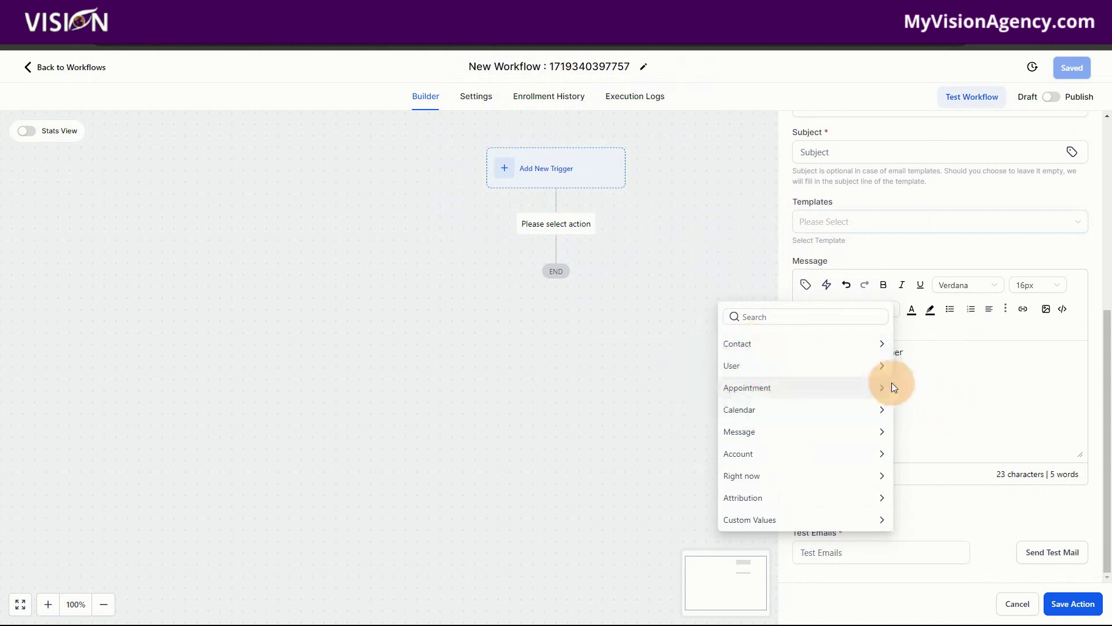
click(961, 409)
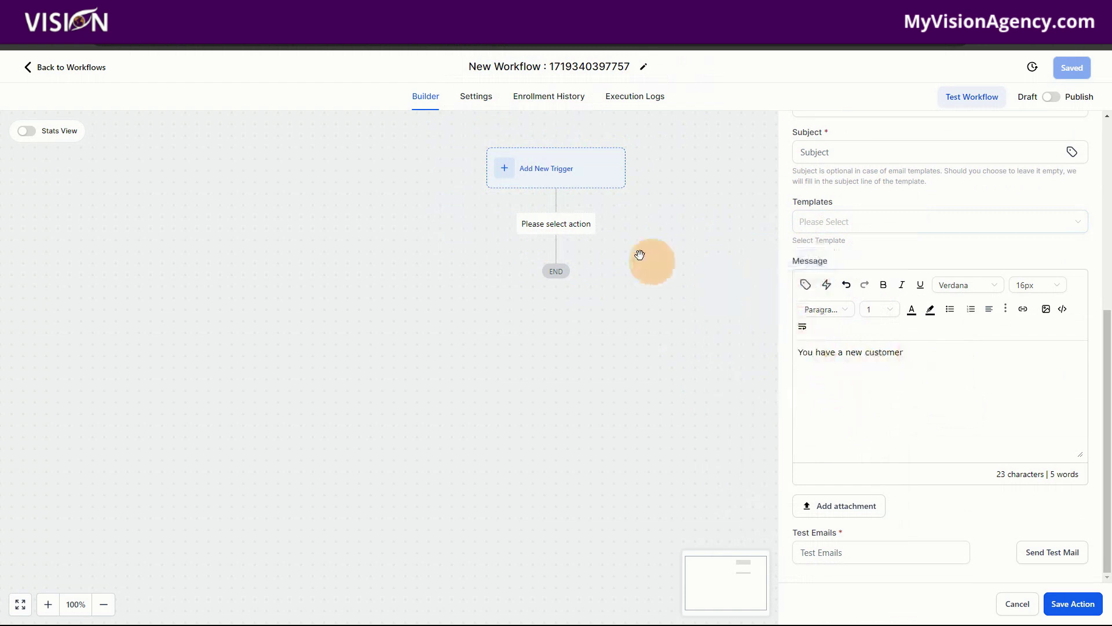
click(1016, 603)
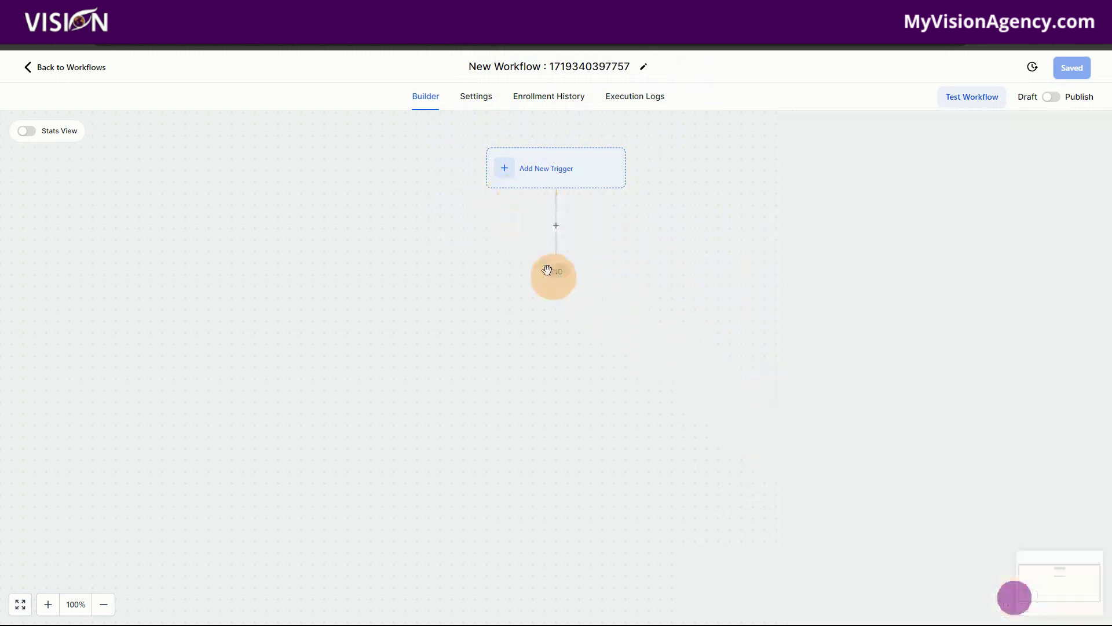
Find the Add Task action with the search term "task" and start it below the workflow trigger.
click(556, 224)
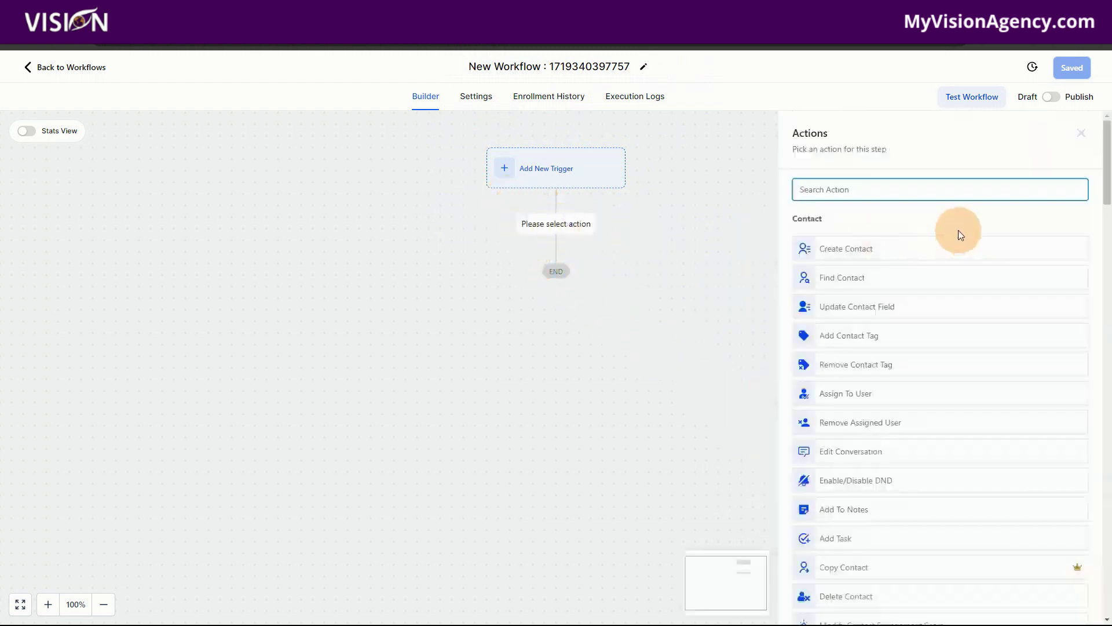
text(task)
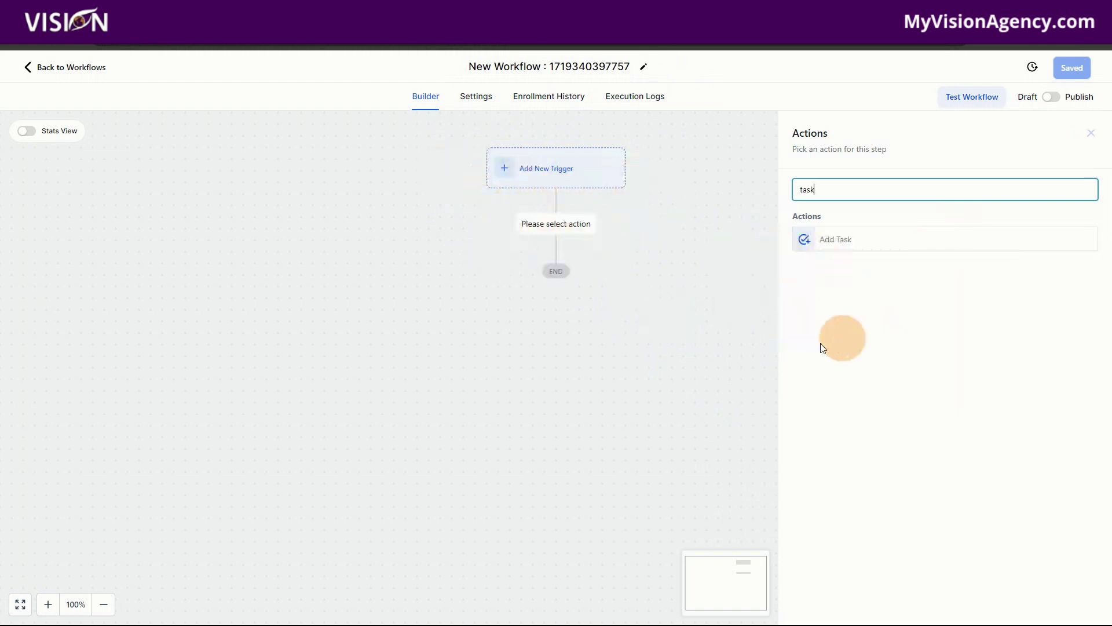
click(835, 239)
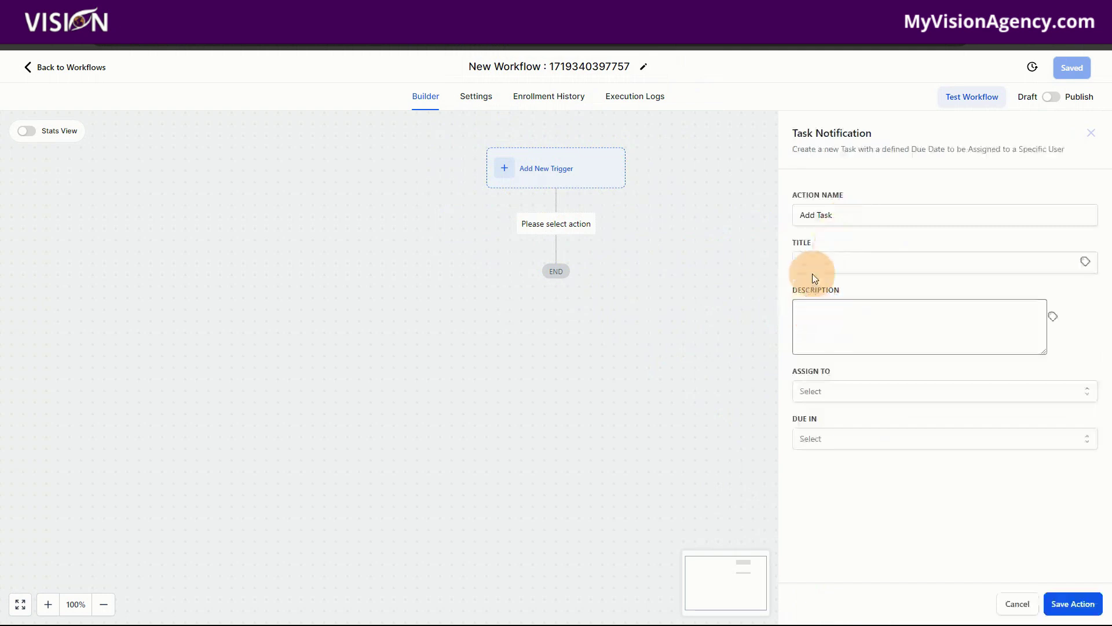
Title the task "ONboarding for" followed by the contact's Full Name merge field.
click(815, 262)
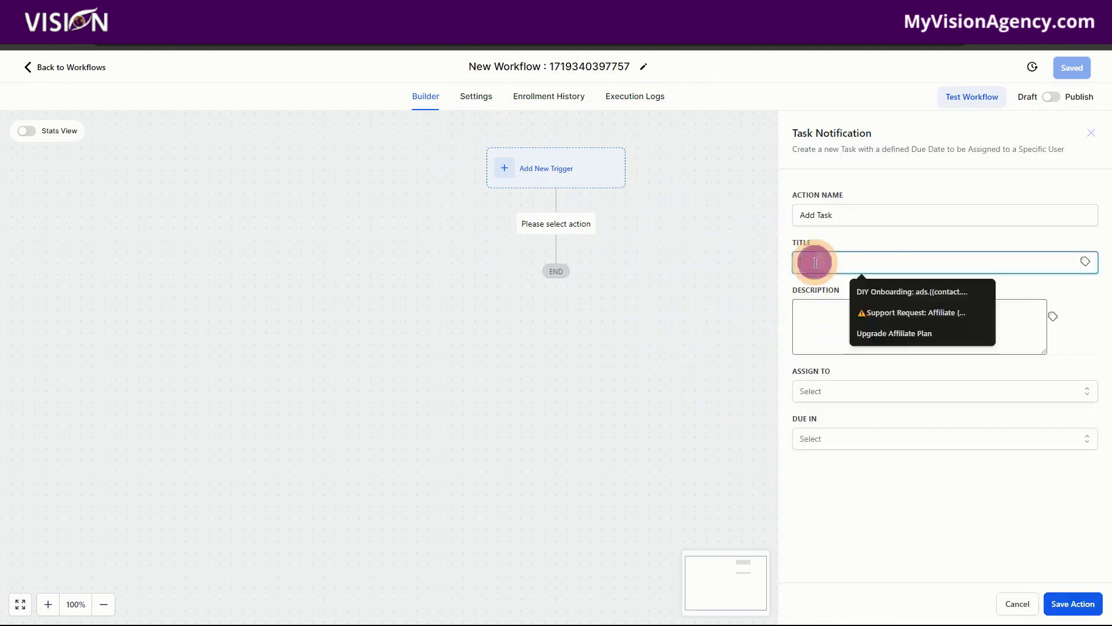
text(ONboarding for)
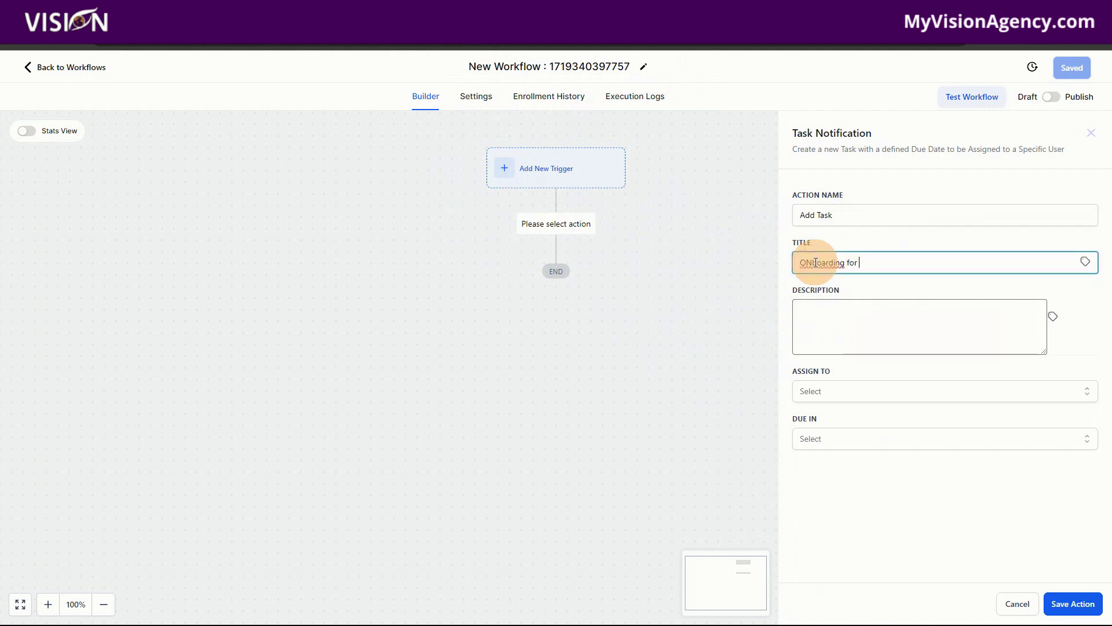
click(1086, 261)
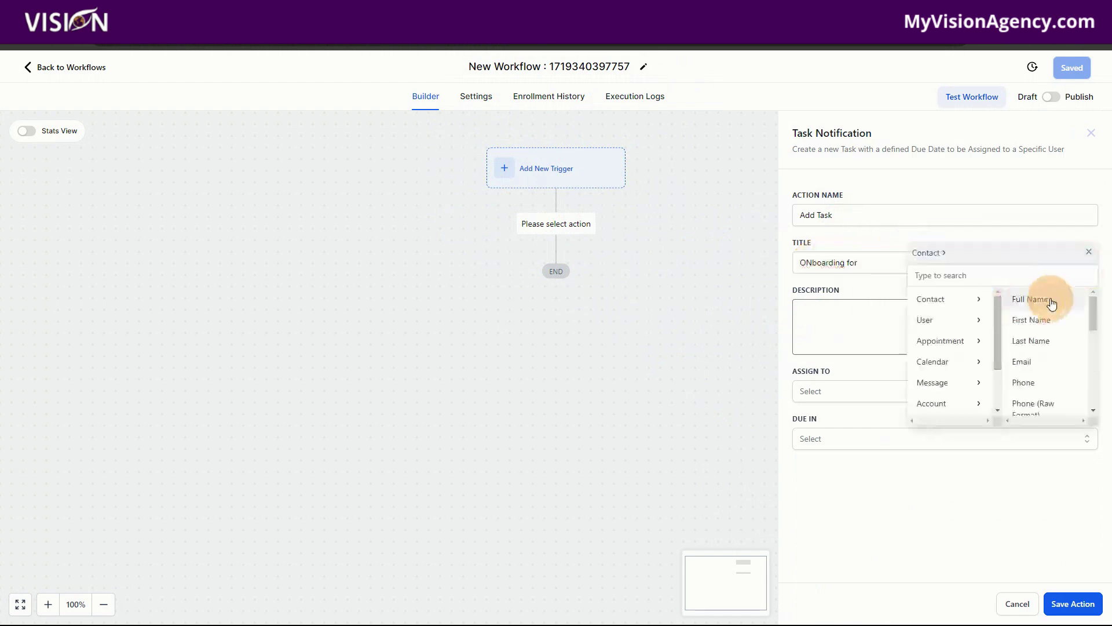
click(1037, 298)
Replace the name merge field in the task title with the contact's Email merge field.
drag(922, 262, 860, 266)
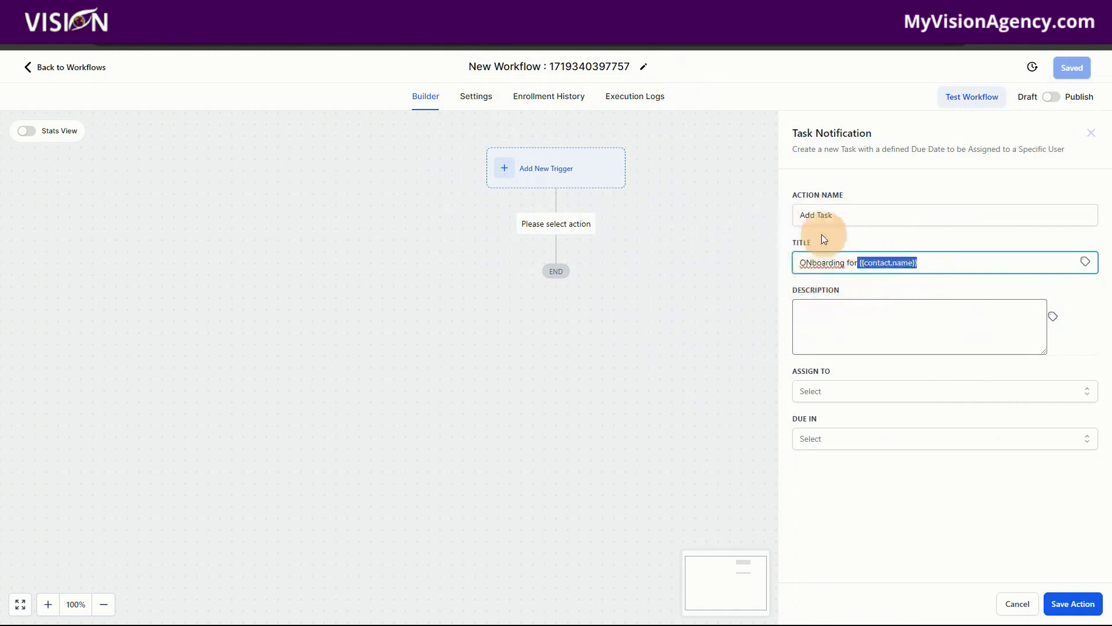
click(950, 265)
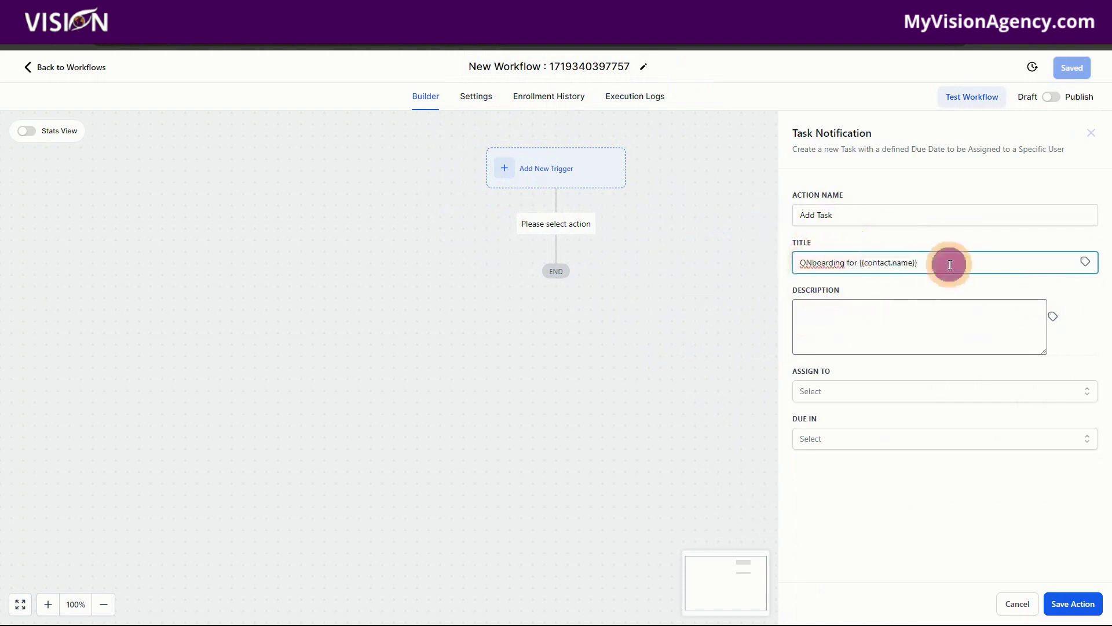
key(BackSpace)
click(1085, 262)
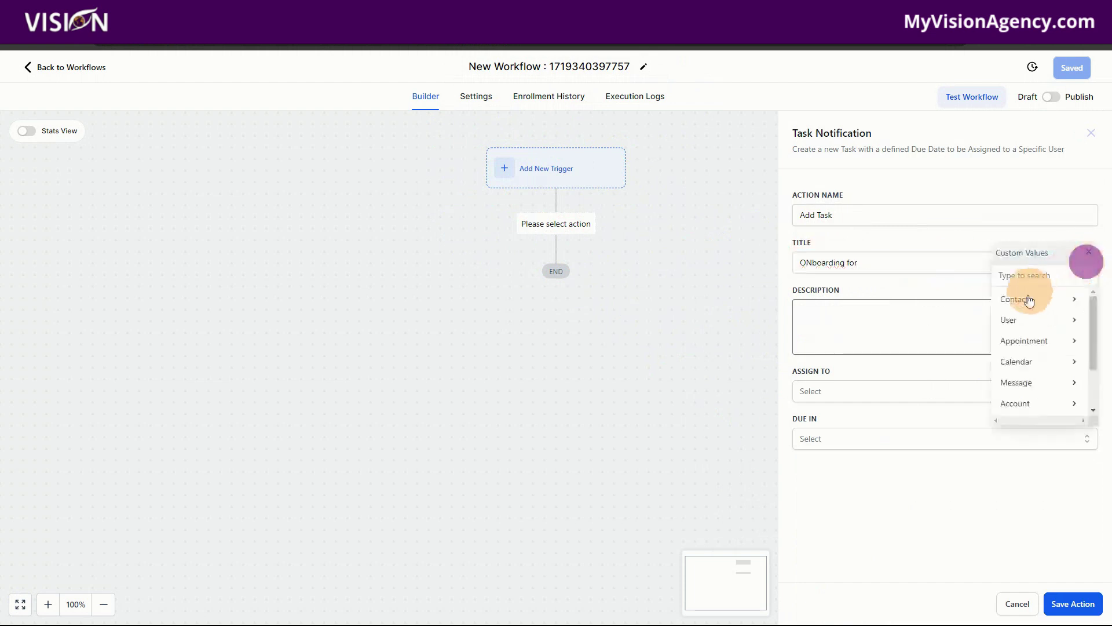
click(1015, 305)
click(1022, 362)
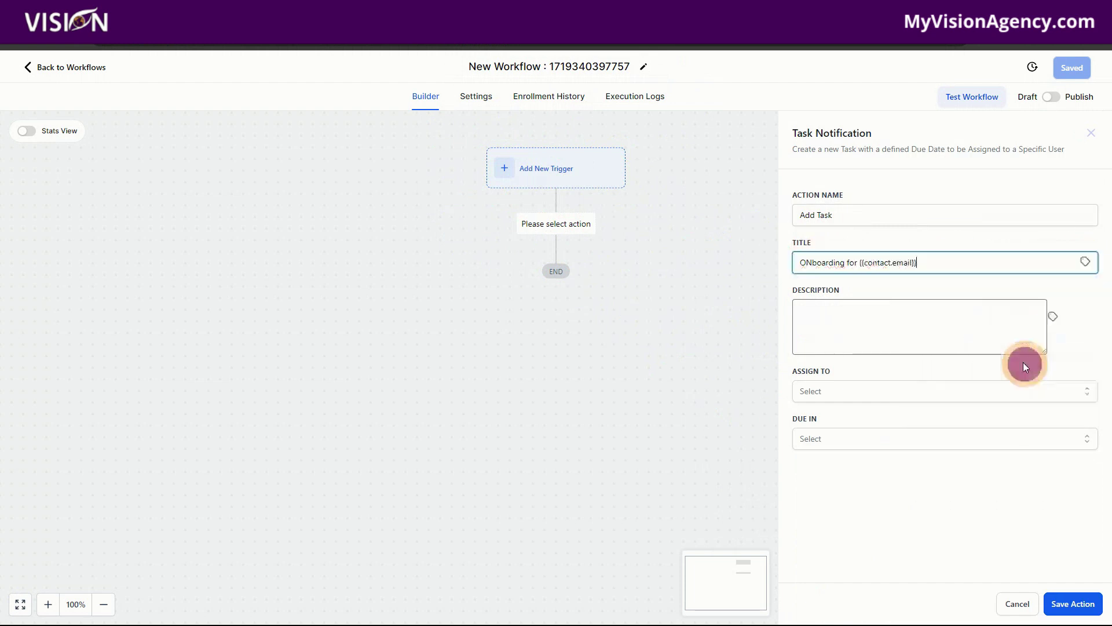
Enter "We need onboarding for" as the task description, view its custom value categories, and leave the workflow without saving the action.
click(825, 316)
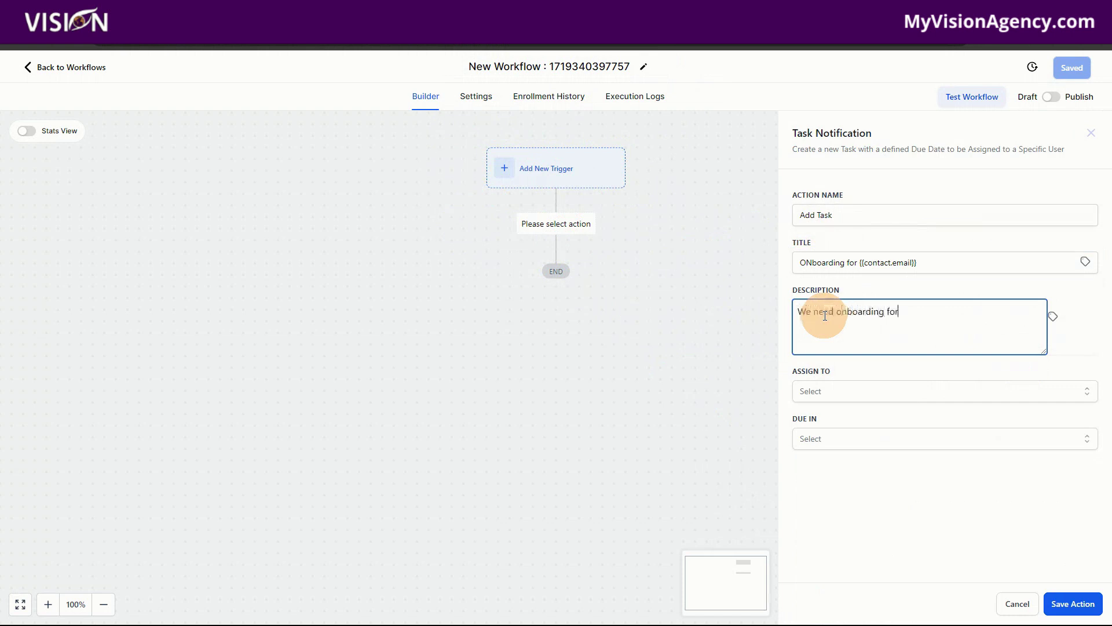
click(1055, 316)
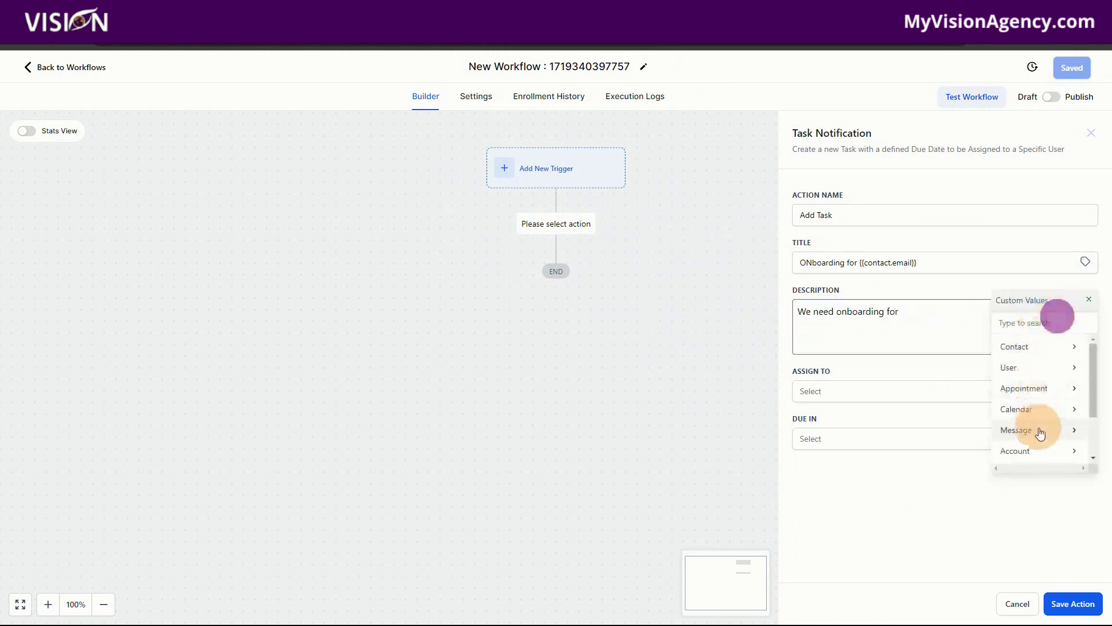
scroll(1046, 452, down, 2)
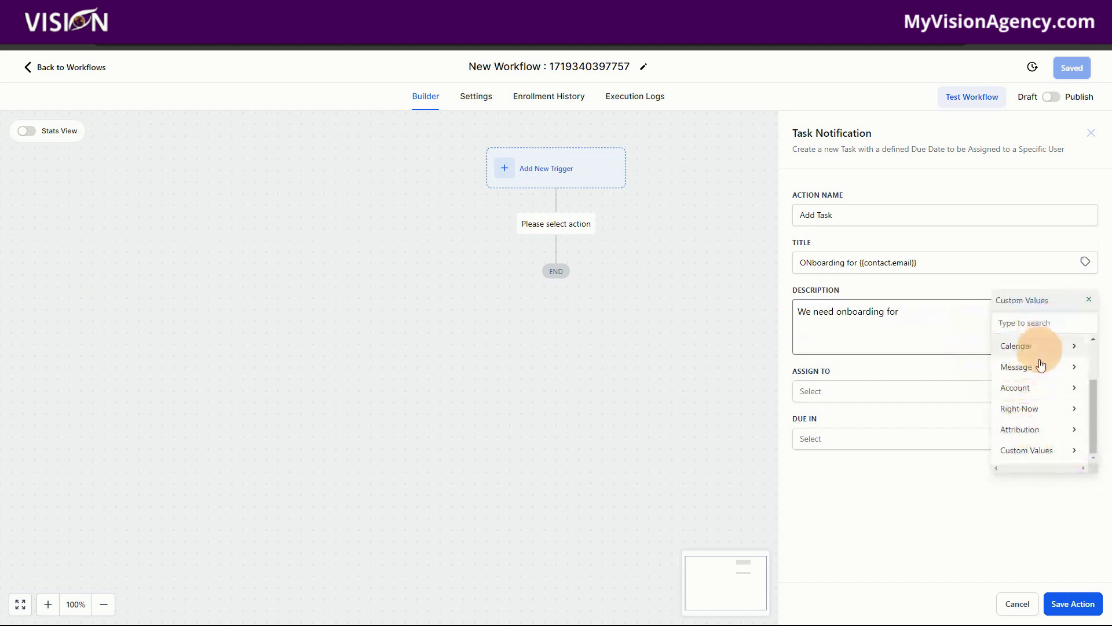
scroll(1032, 416, up, 3)
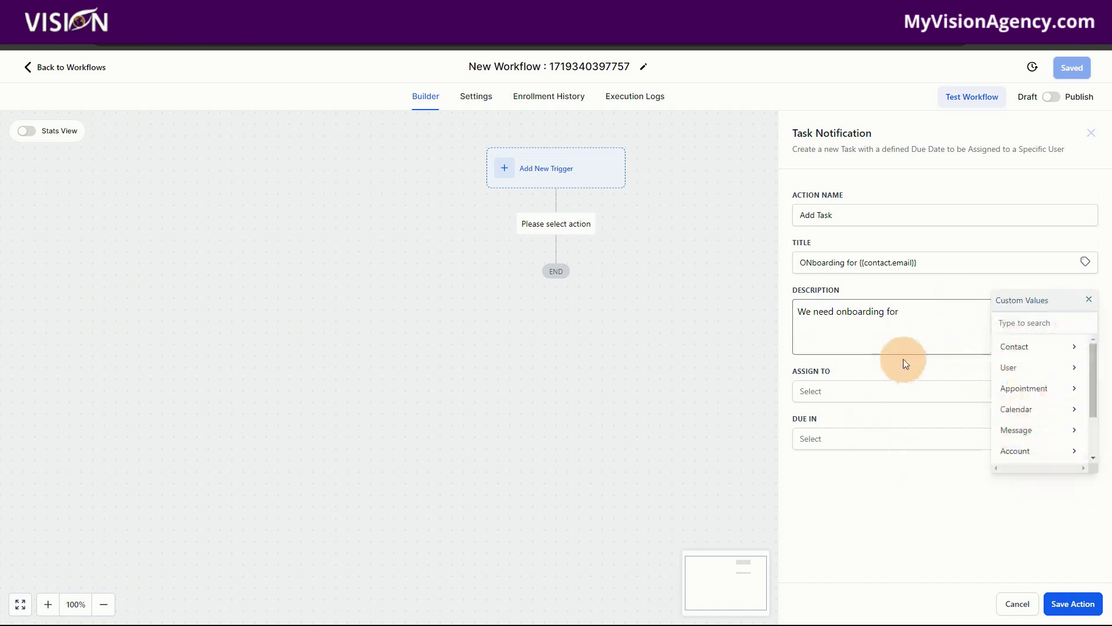
click(922, 314)
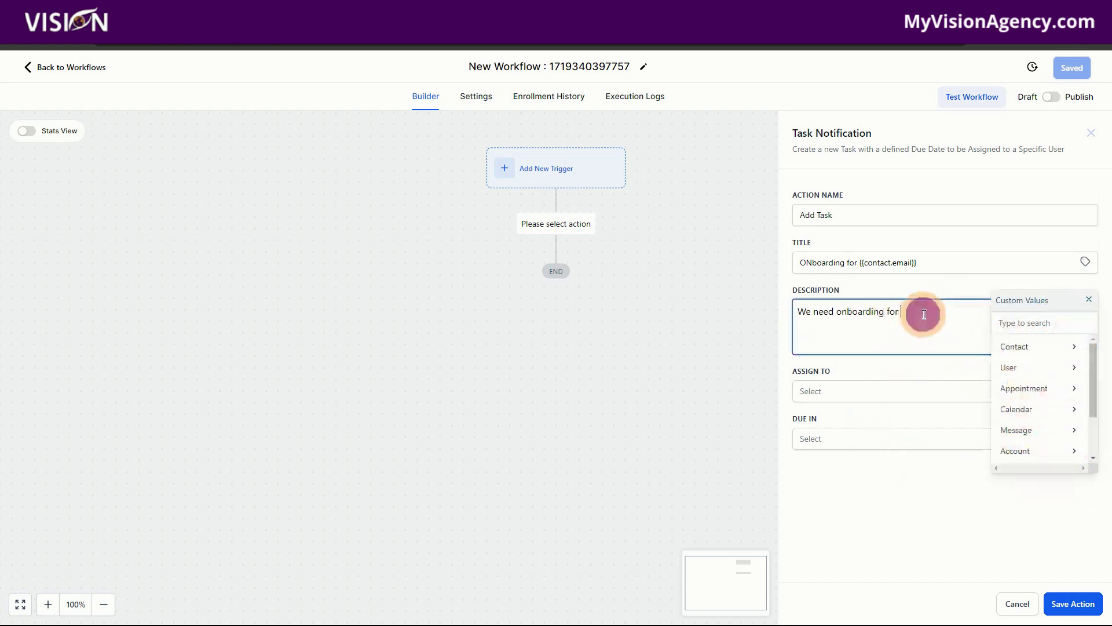
click(1090, 298)
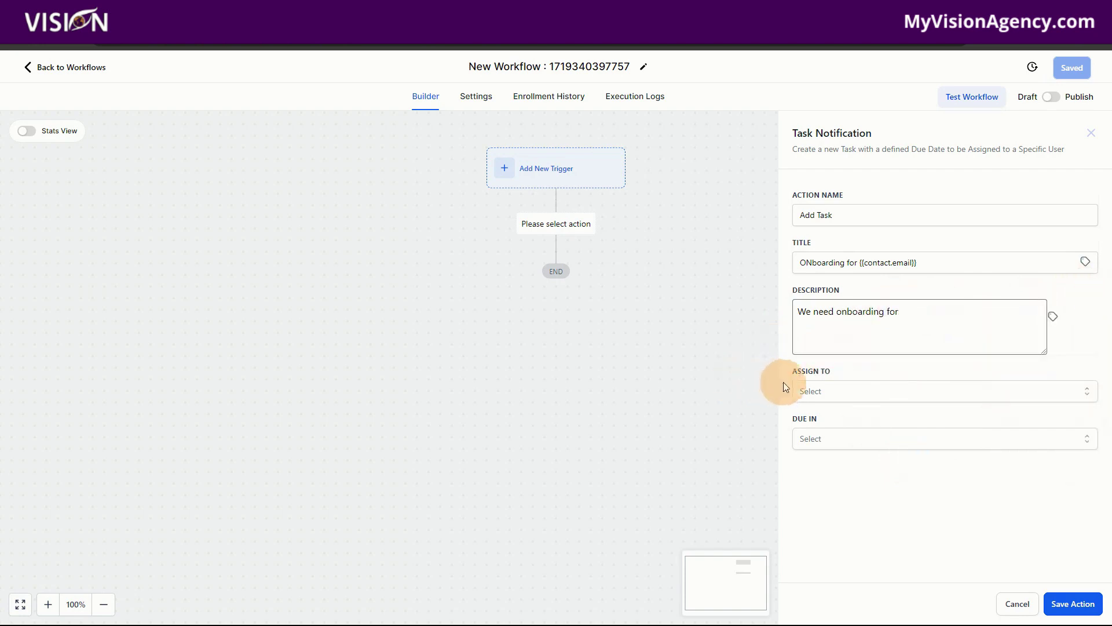
click(76, 70)
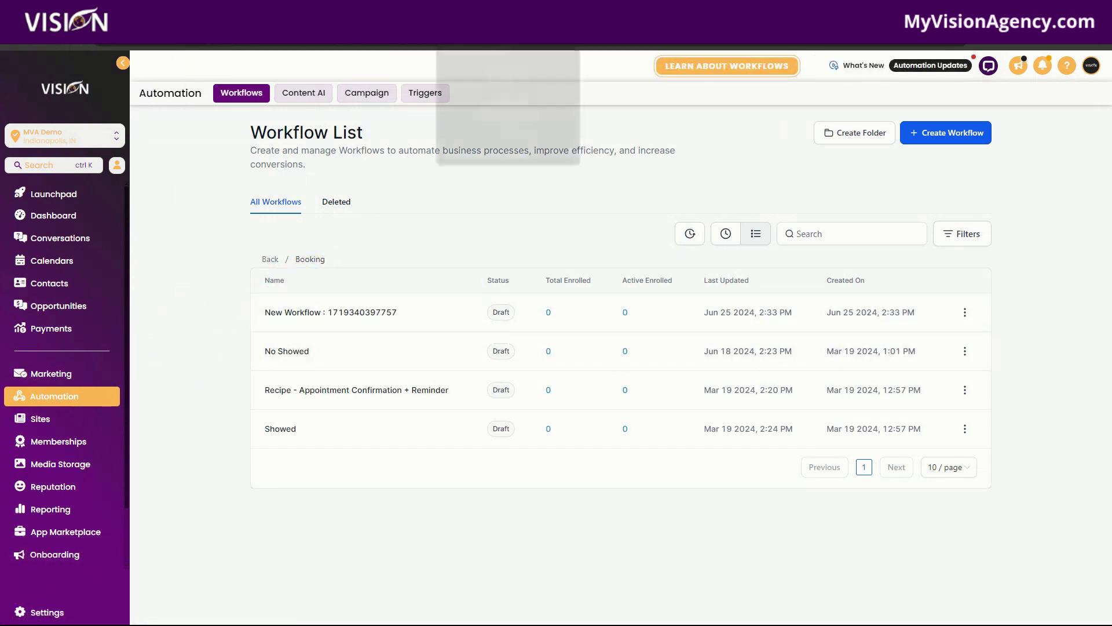
Open the Agency funnel from the High Level Agencies Only folder in Sites and preview its Home page.
click(40, 418)
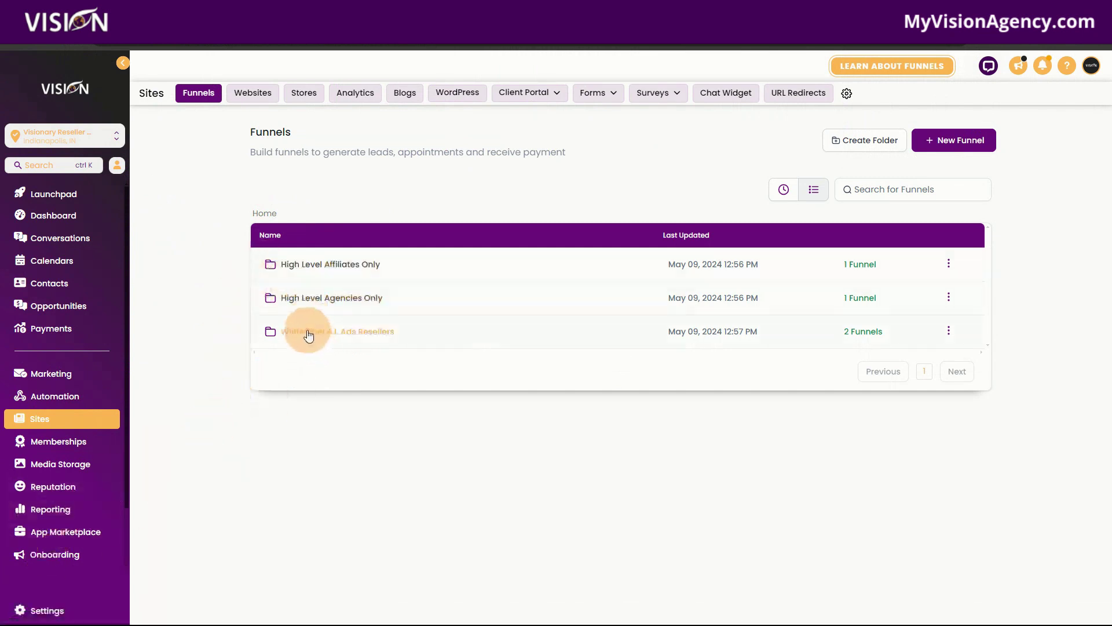
click(298, 296)
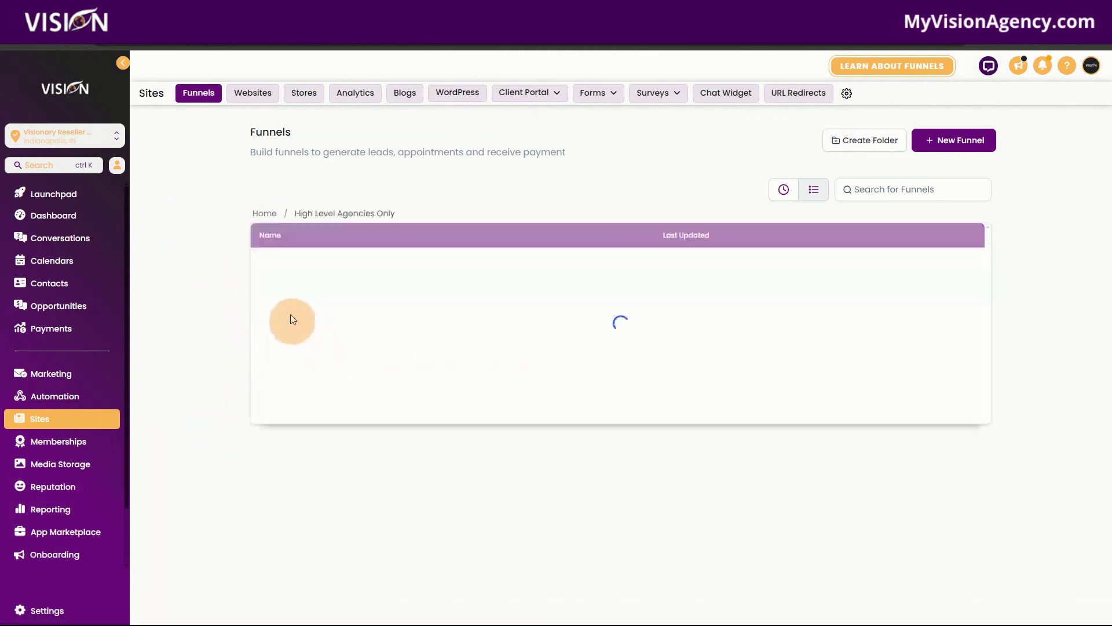
click(281, 266)
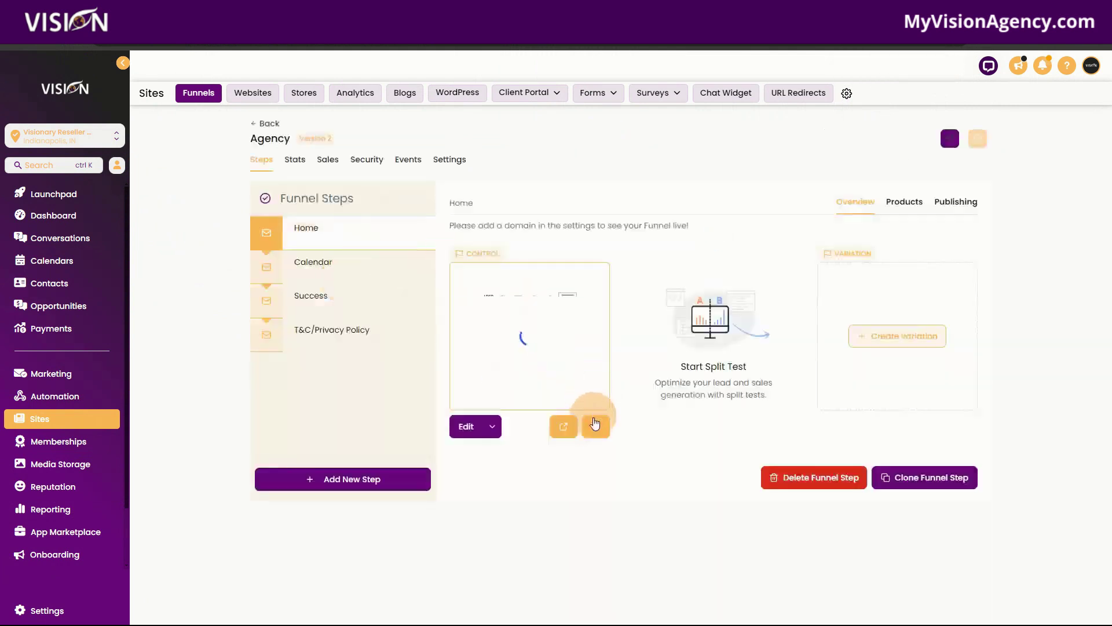
click(563, 426)
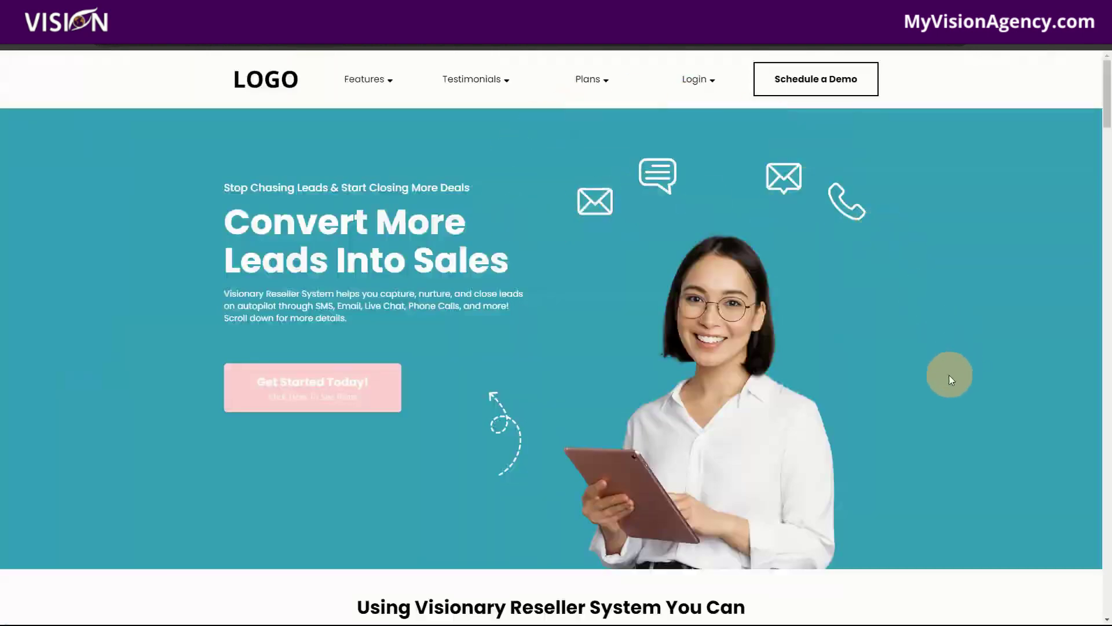
Examine the previewed Home page from header to footer for its colors, logo placeholders and system name.
scroll(946, 377, down, 3)
scroll(943, 383, down, 20)
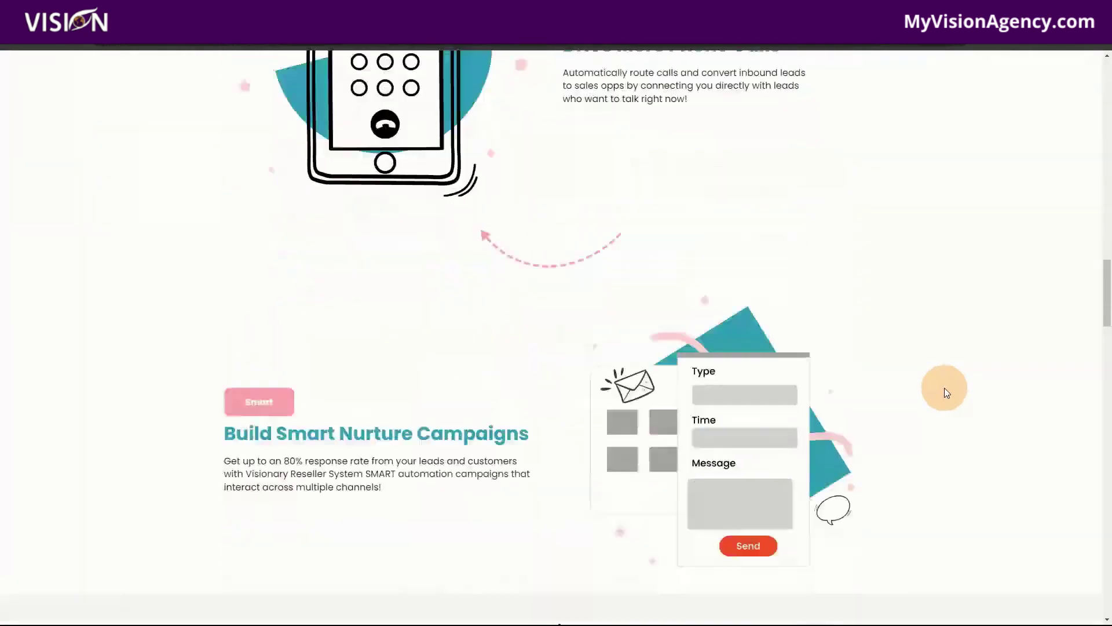
scroll(944, 389, down, 20)
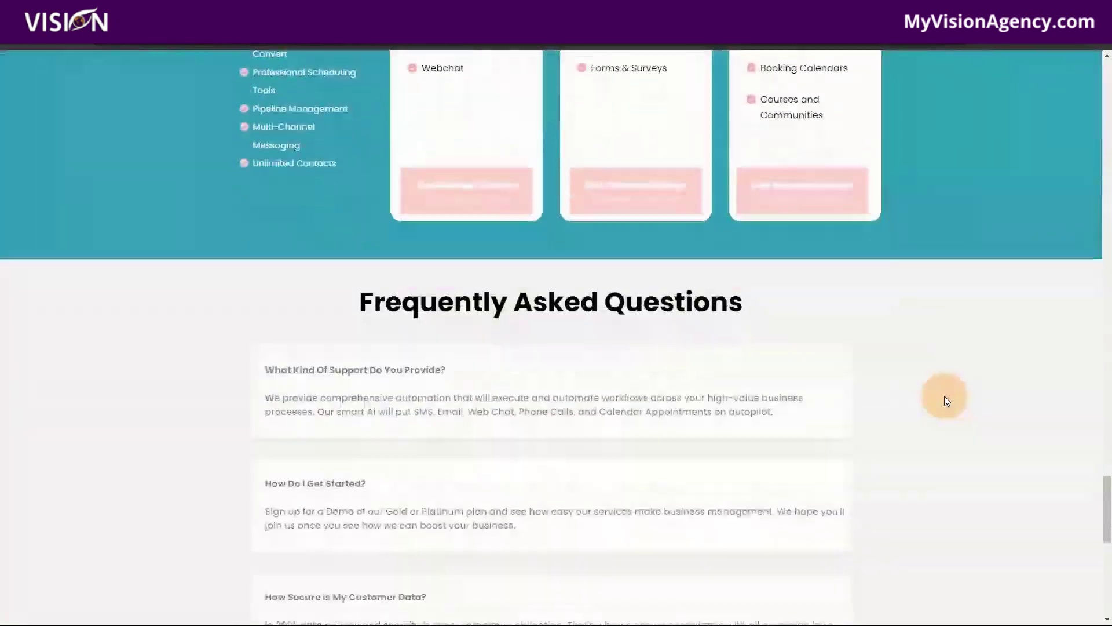
scroll(946, 405, down, 4)
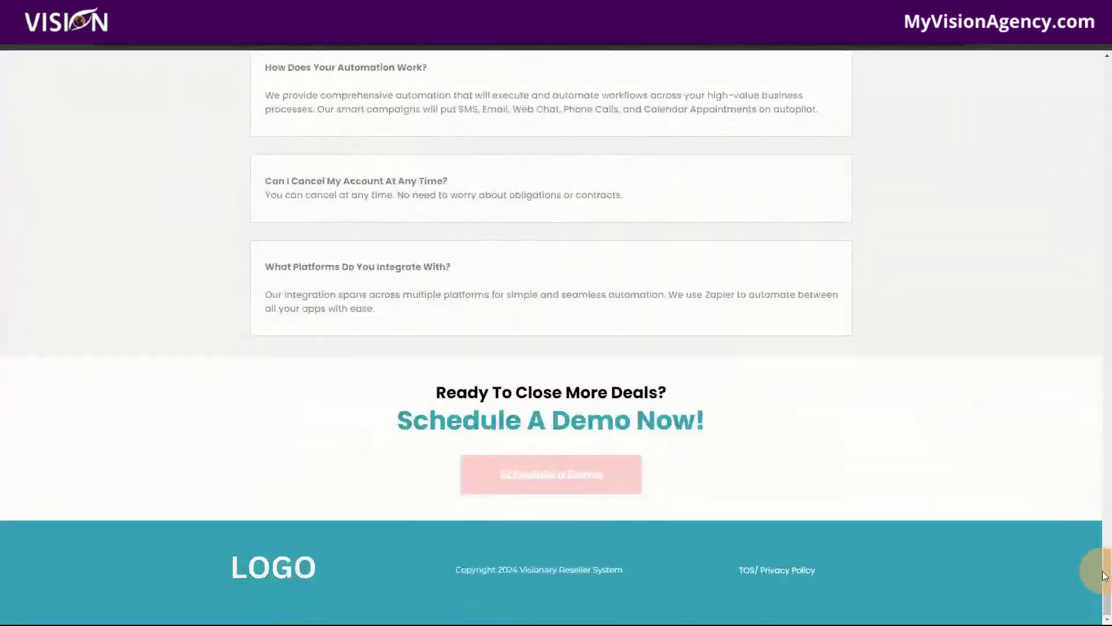
drag(1092, 566, 1070, 179)
scroll(716, 405, up, 2)
scroll(716, 405, up, 4)
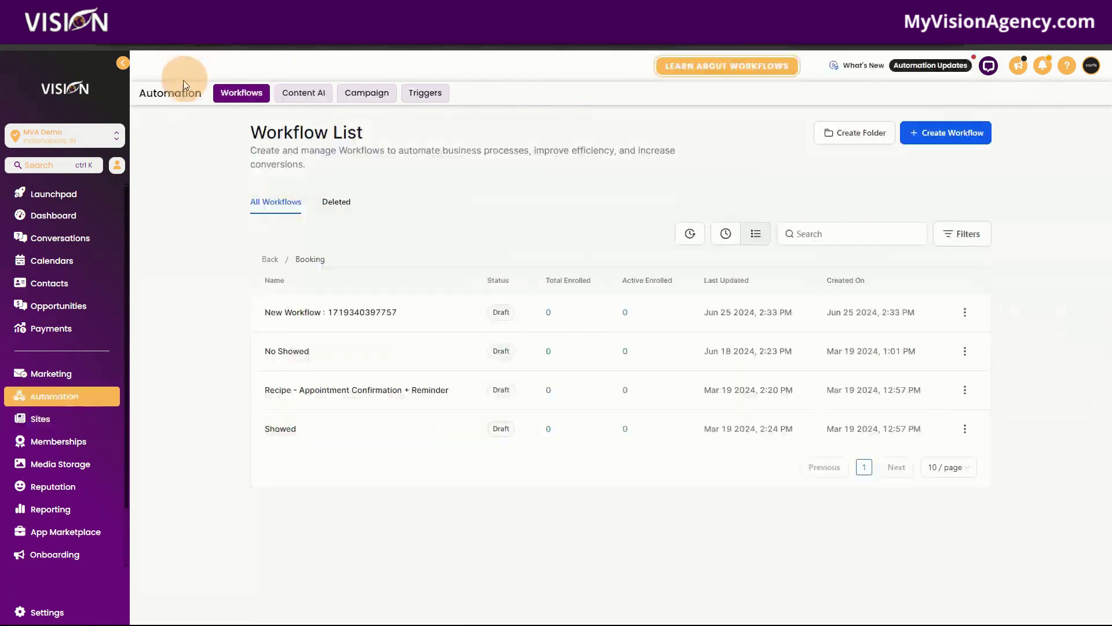
Review the color and logo custom values in the Branding folder of the account settings, and return to Sites.
drag(252, 325, 249, 340)
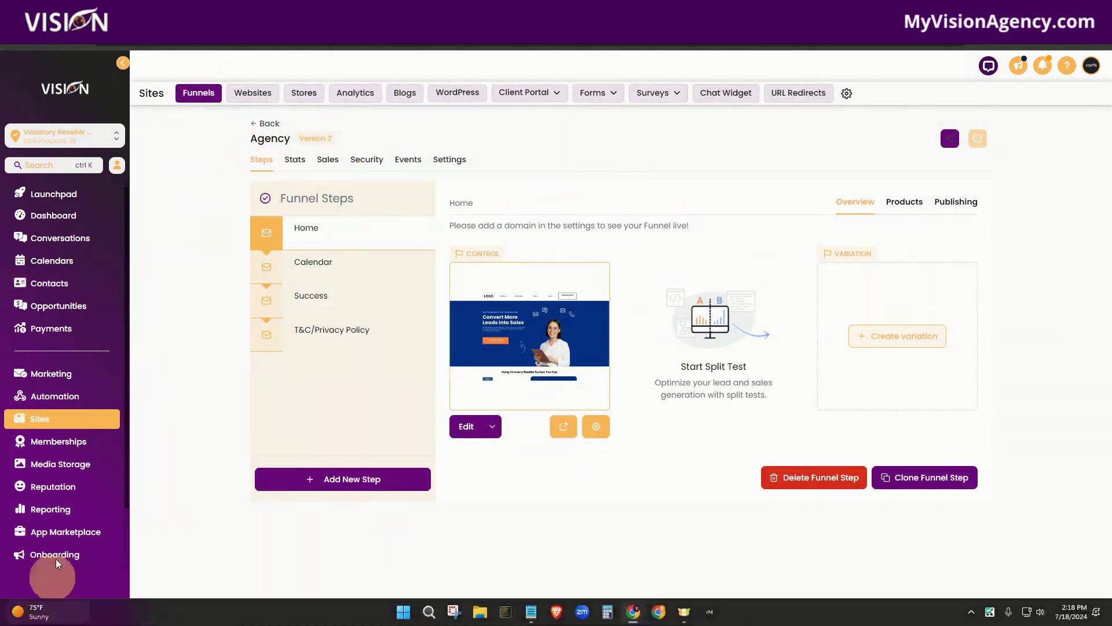
click(43, 607)
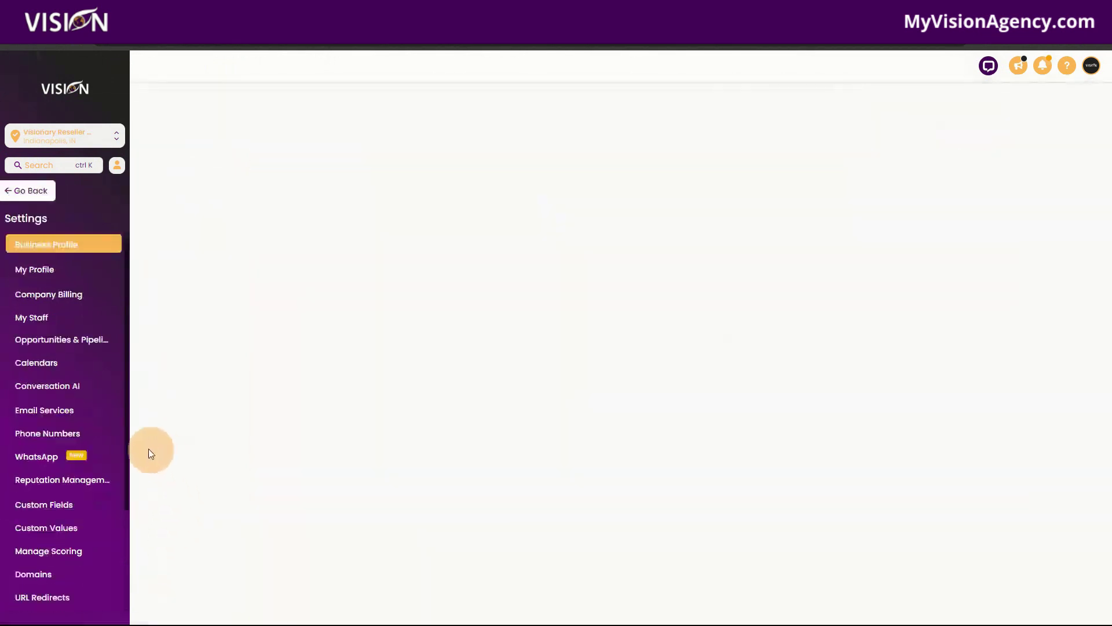
click(52, 527)
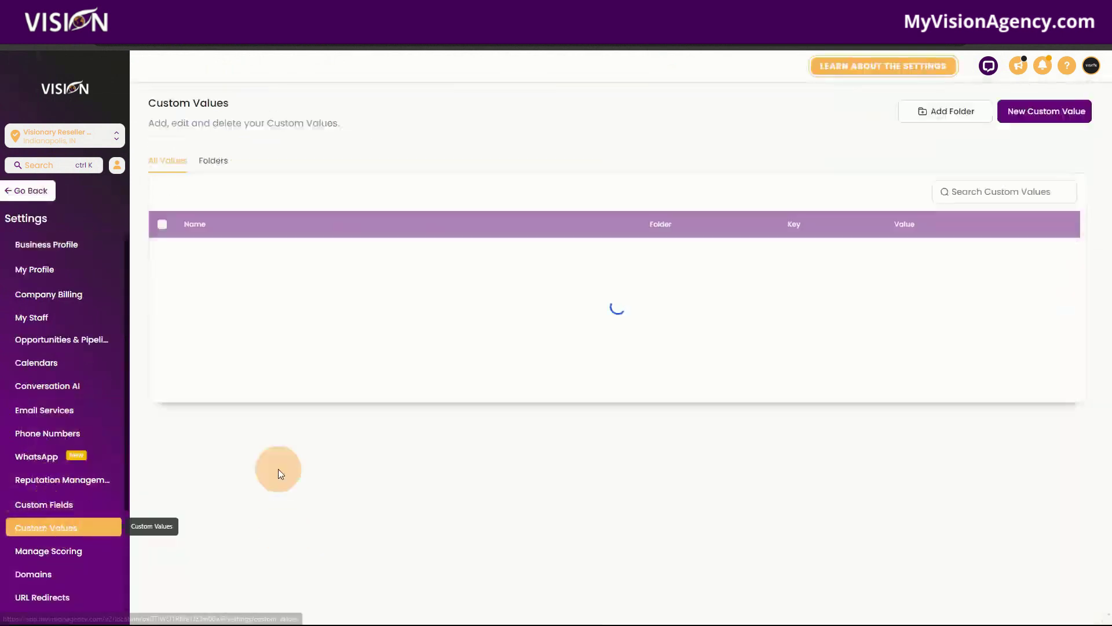
click(224, 163)
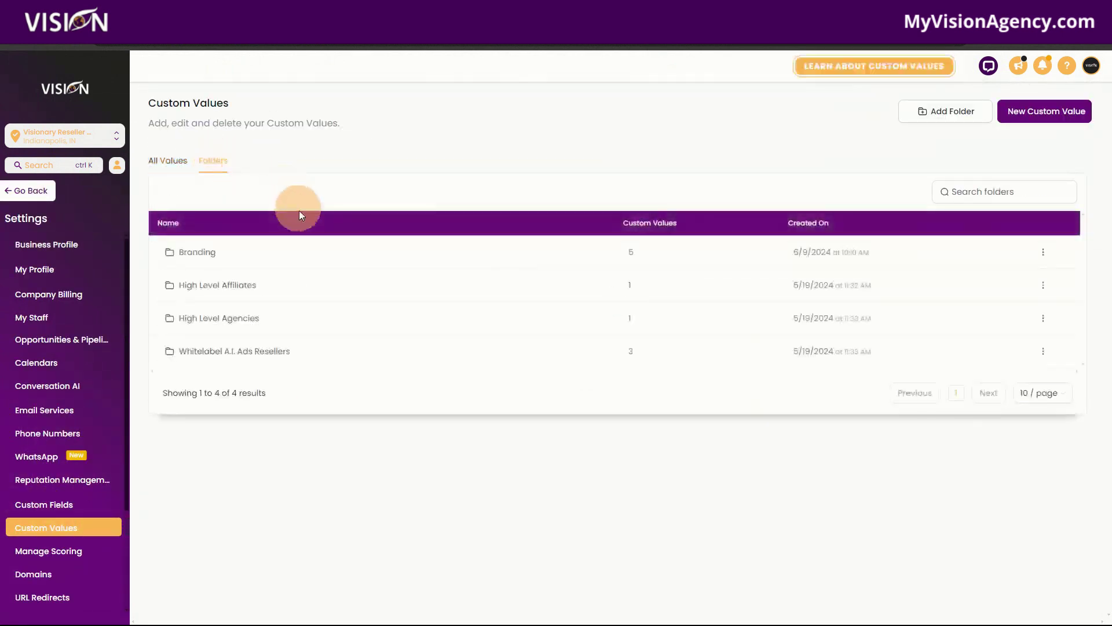
click(191, 255)
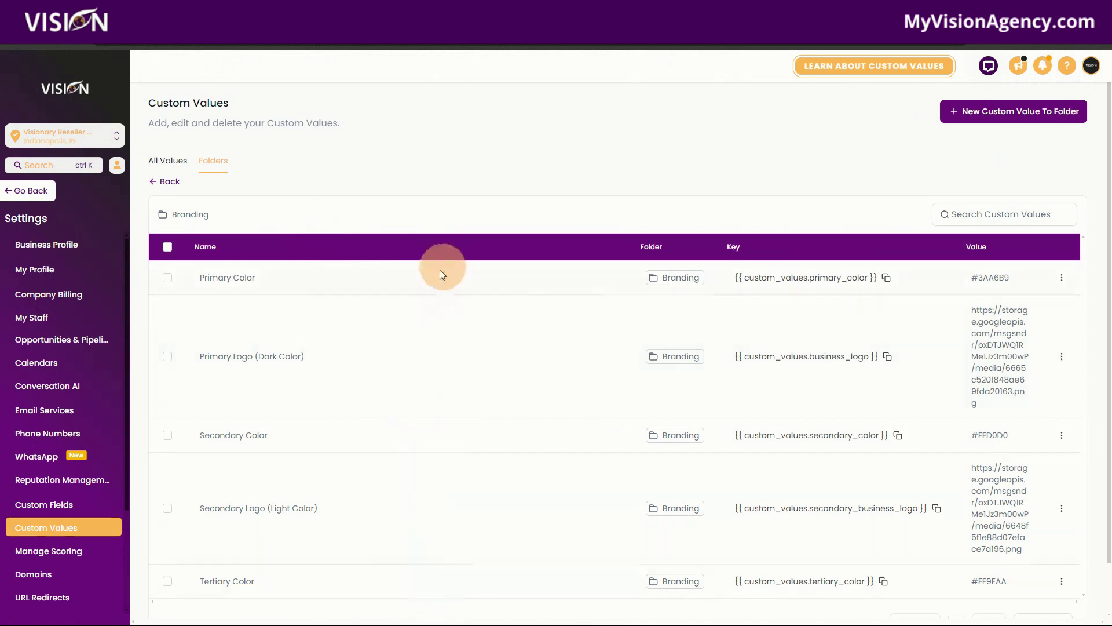
click(39, 193)
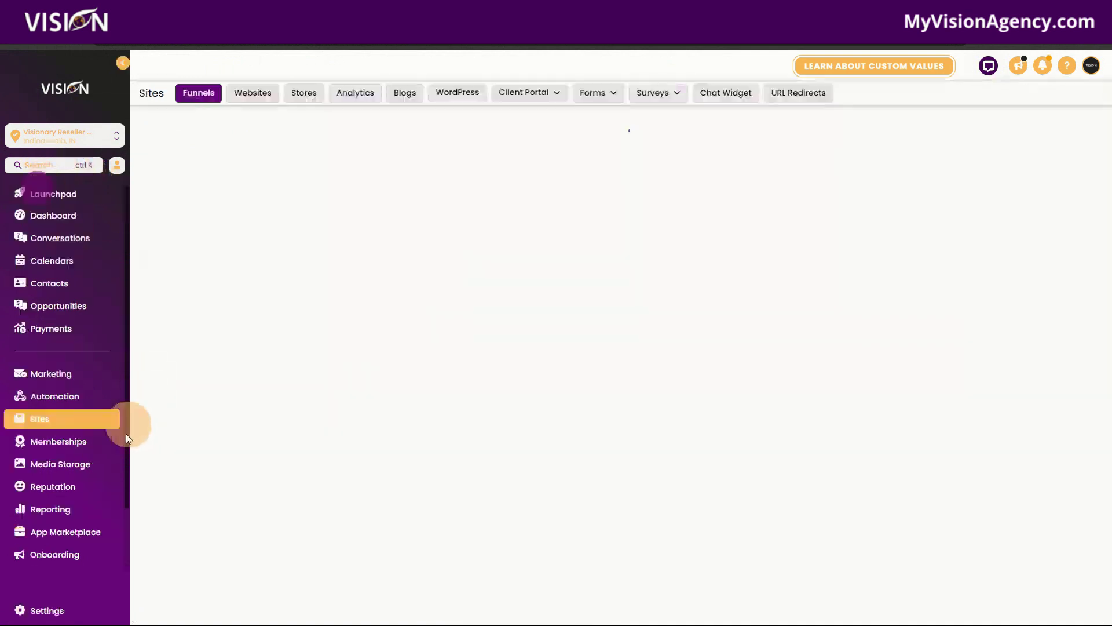
Copy the links of the LOGO black.png and LOGO White.png images in Media Storage.
click(61, 467)
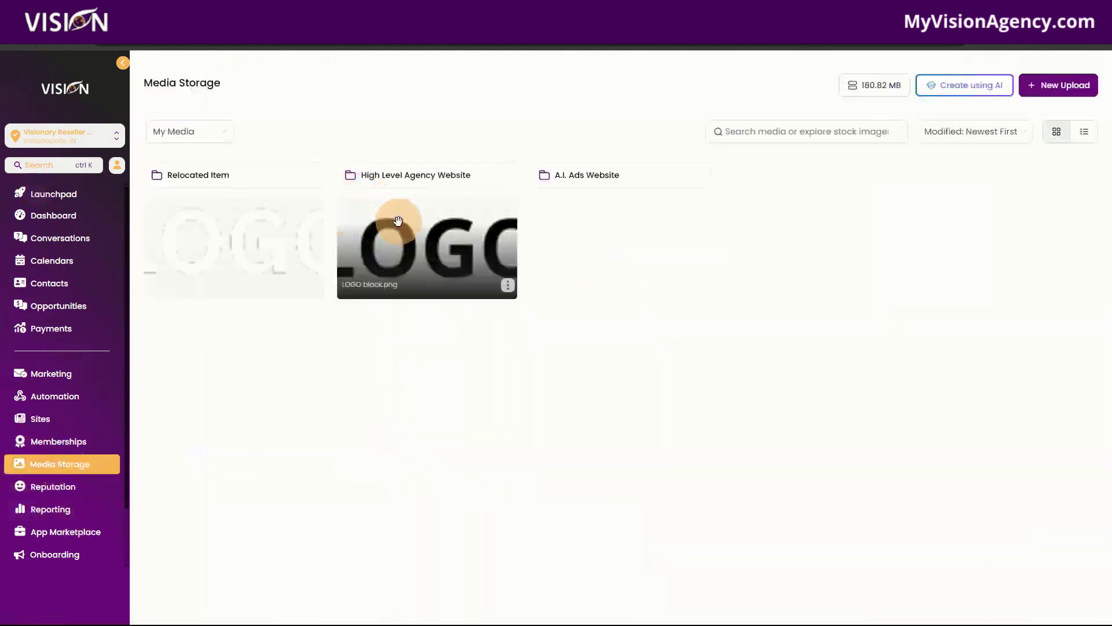
right_click(415, 230)
click(439, 239)
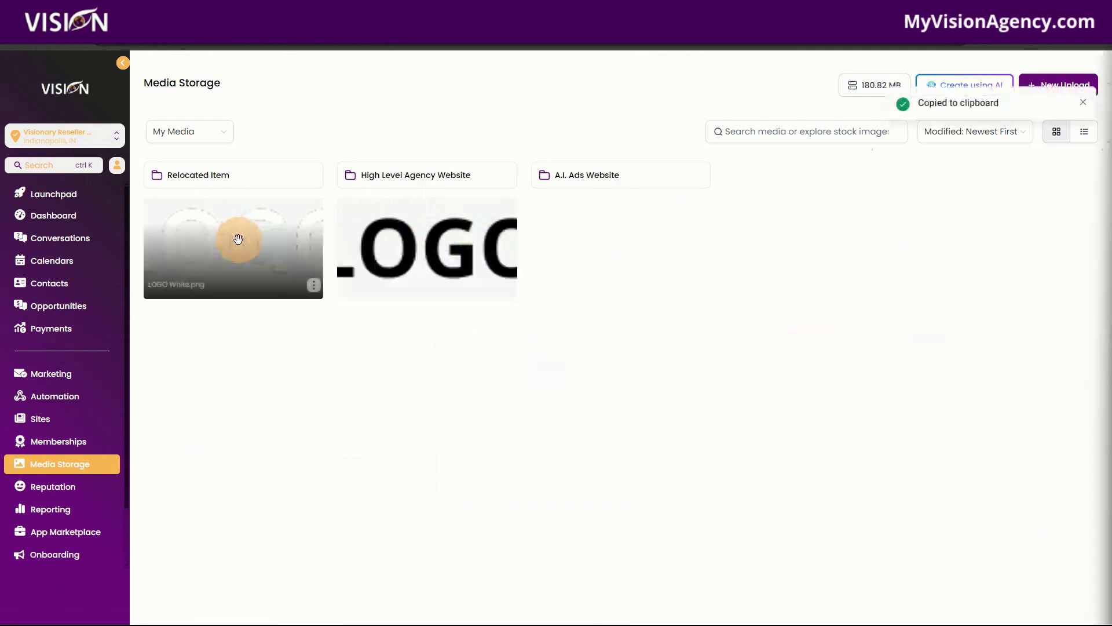
right_click(251, 253)
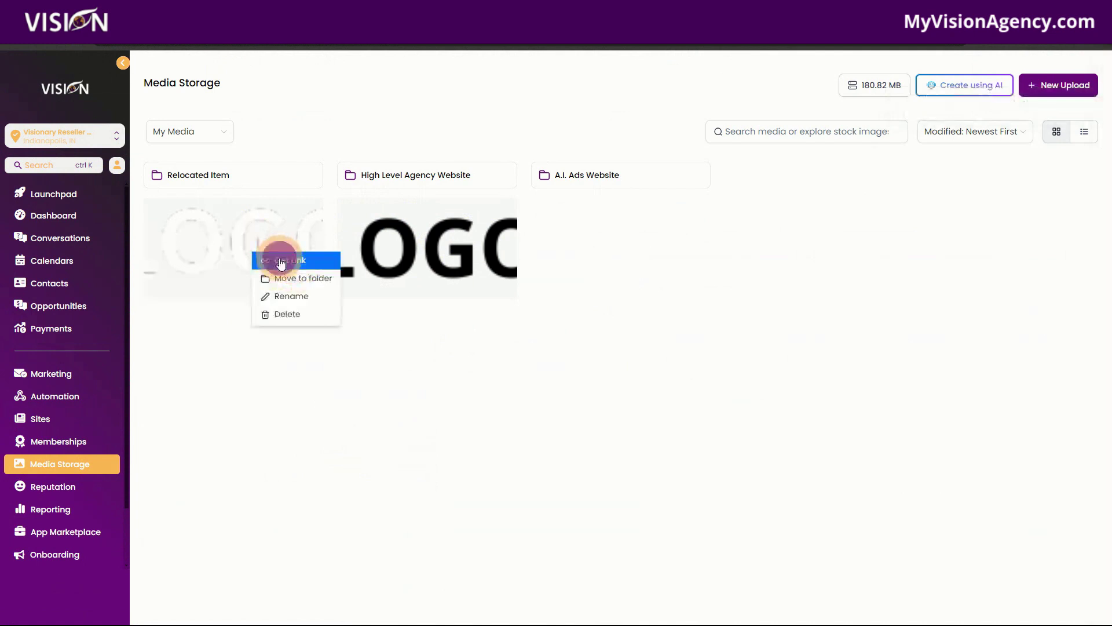
click(281, 262)
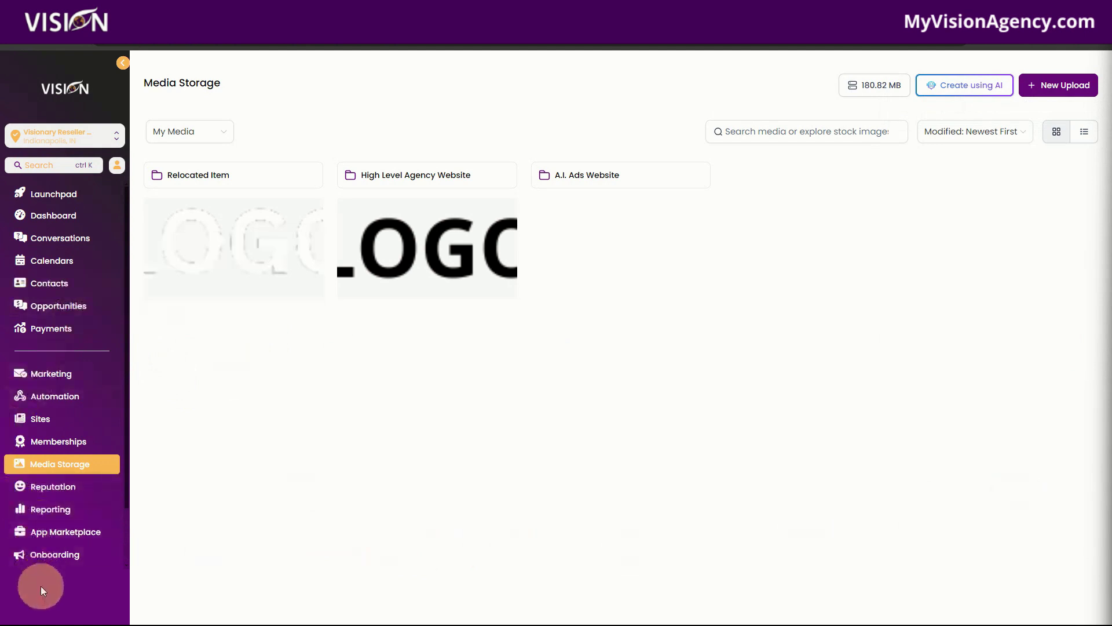
scroll(52, 545, down, 2)
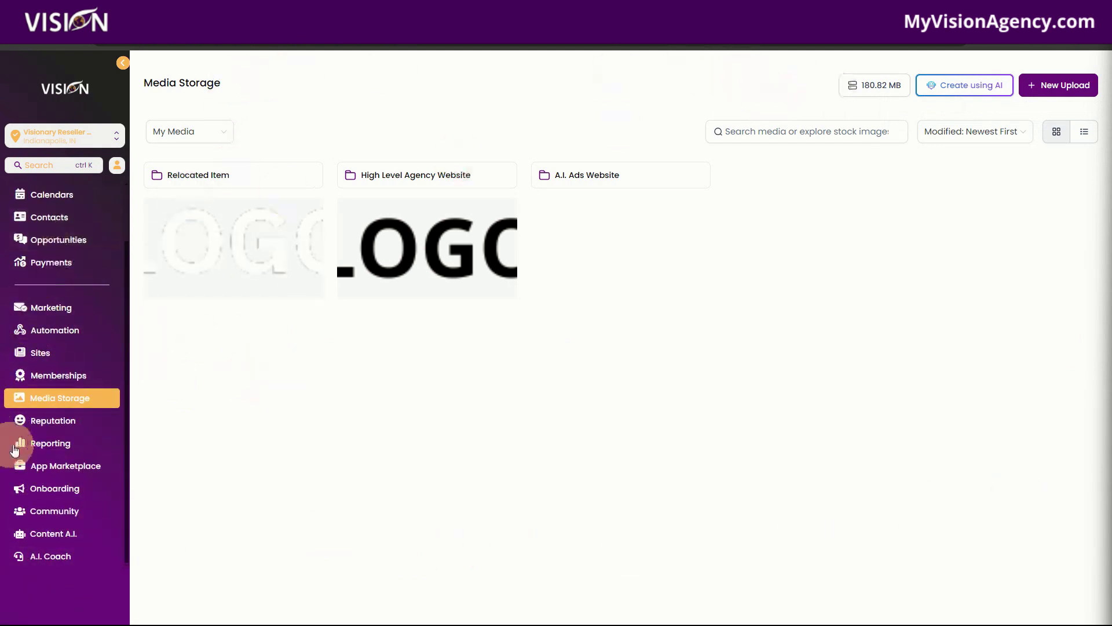
click(49, 558)
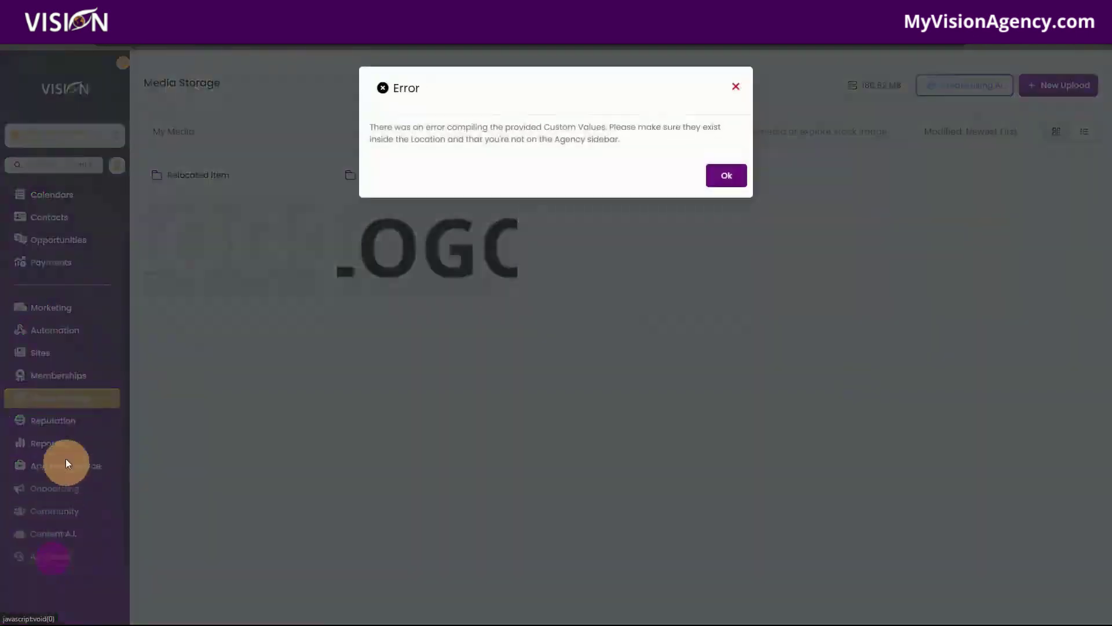
click(735, 87)
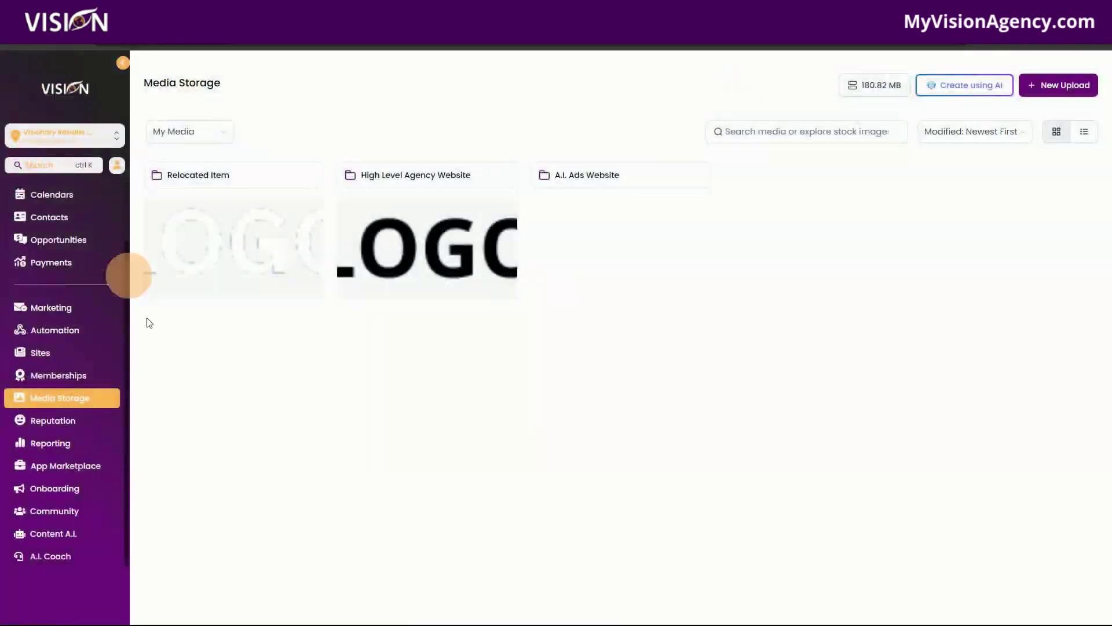
click(53, 38)
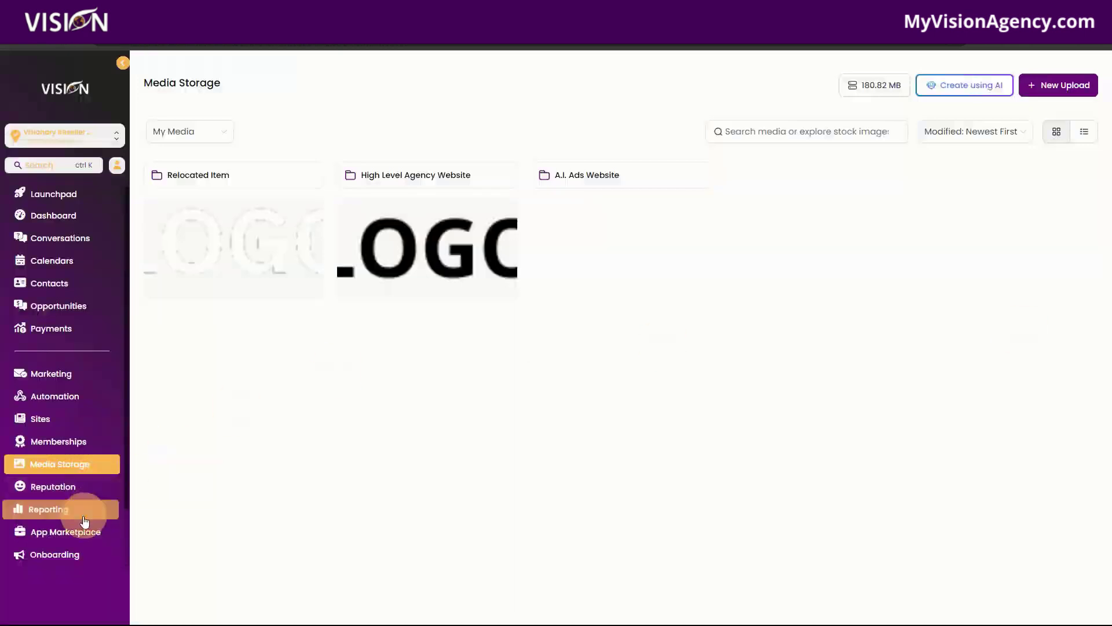
scroll(60, 569, down, 1)
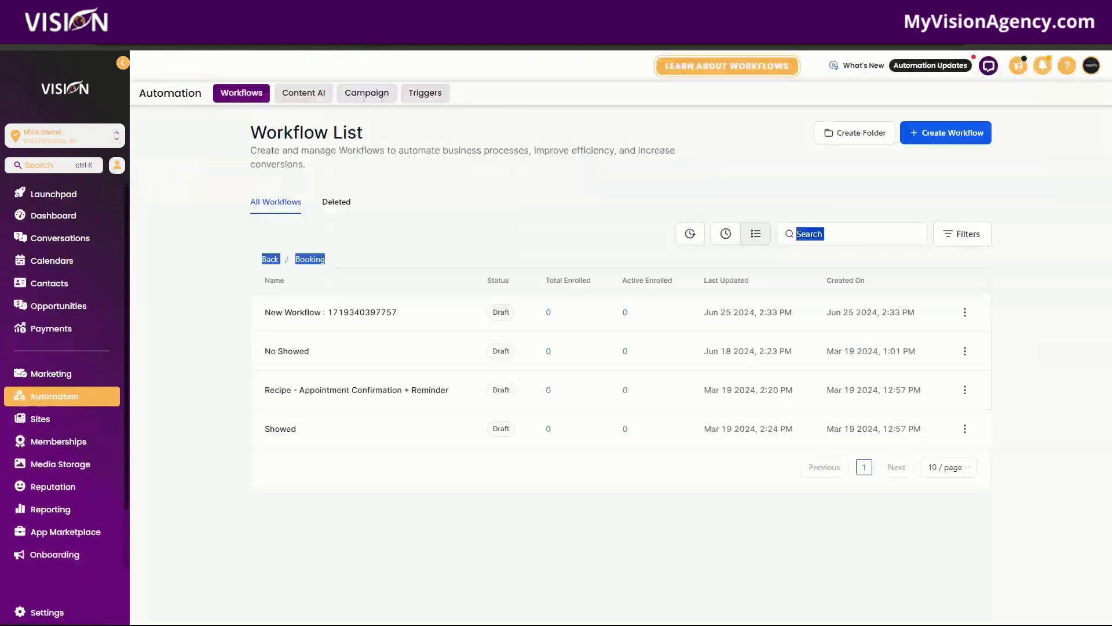
scroll(52, 492, down, 1)
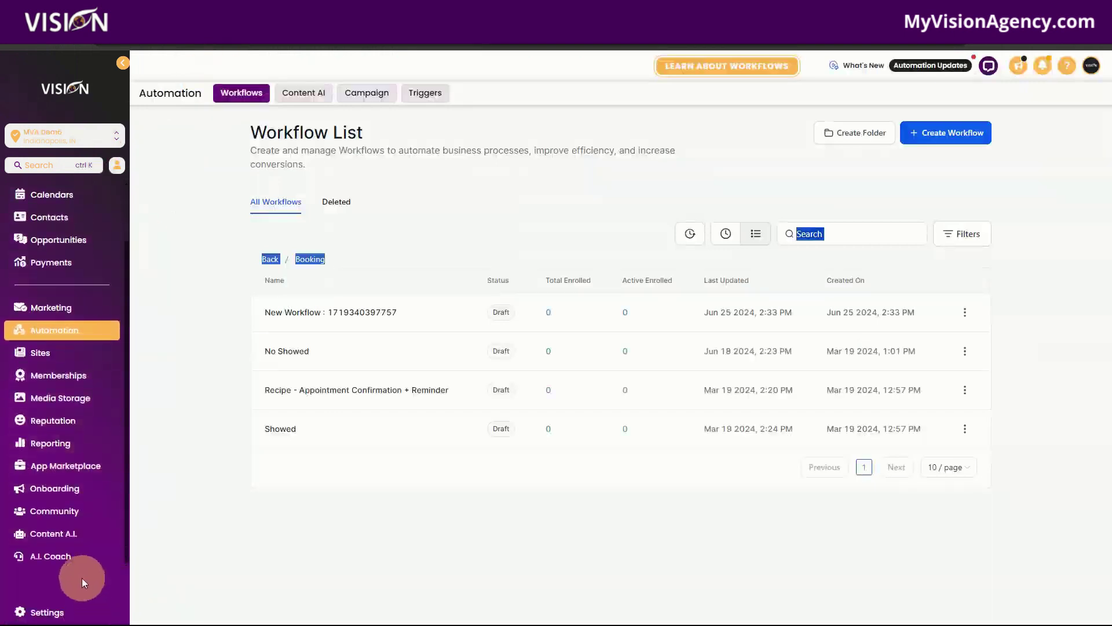
click(58, 610)
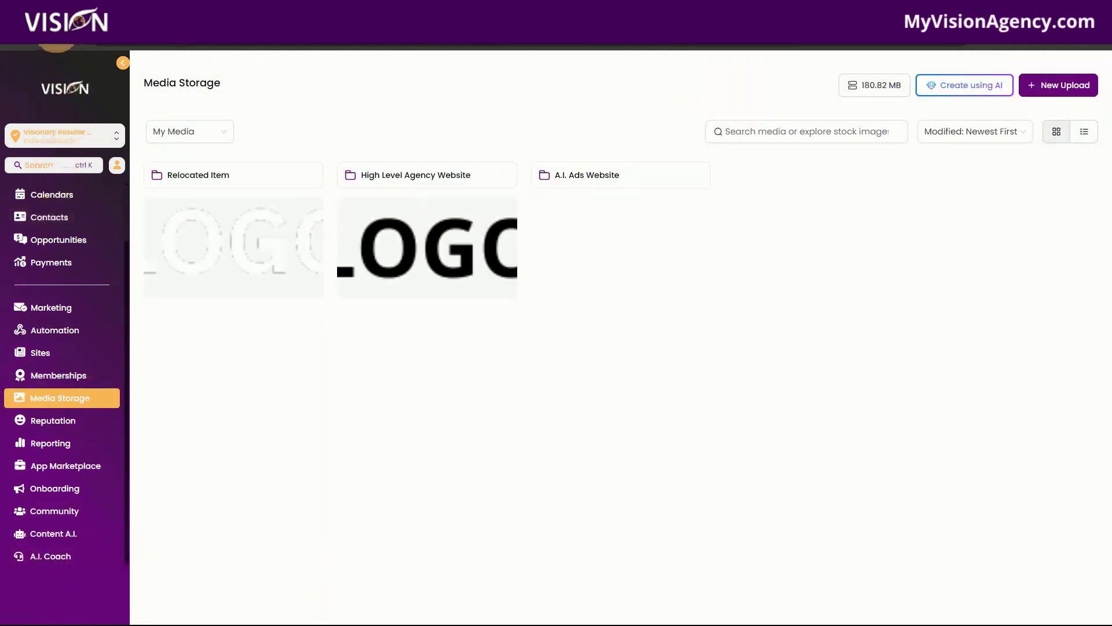
Open the Branding folder of the account's custom values, ignoring the phone configuration warning.
click(41, 375)
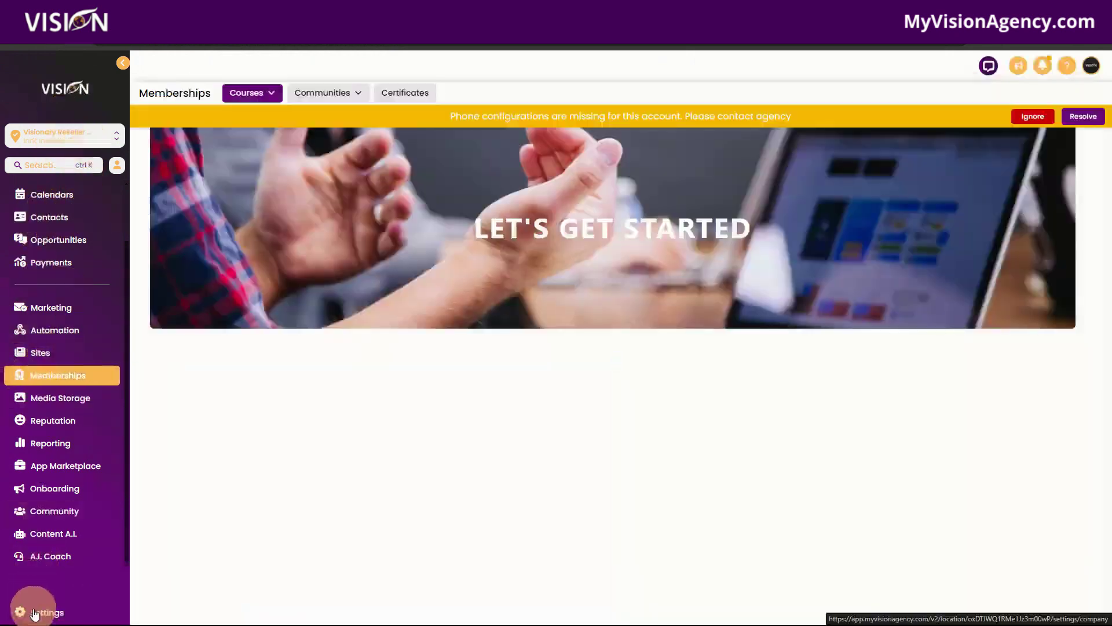
click(35, 613)
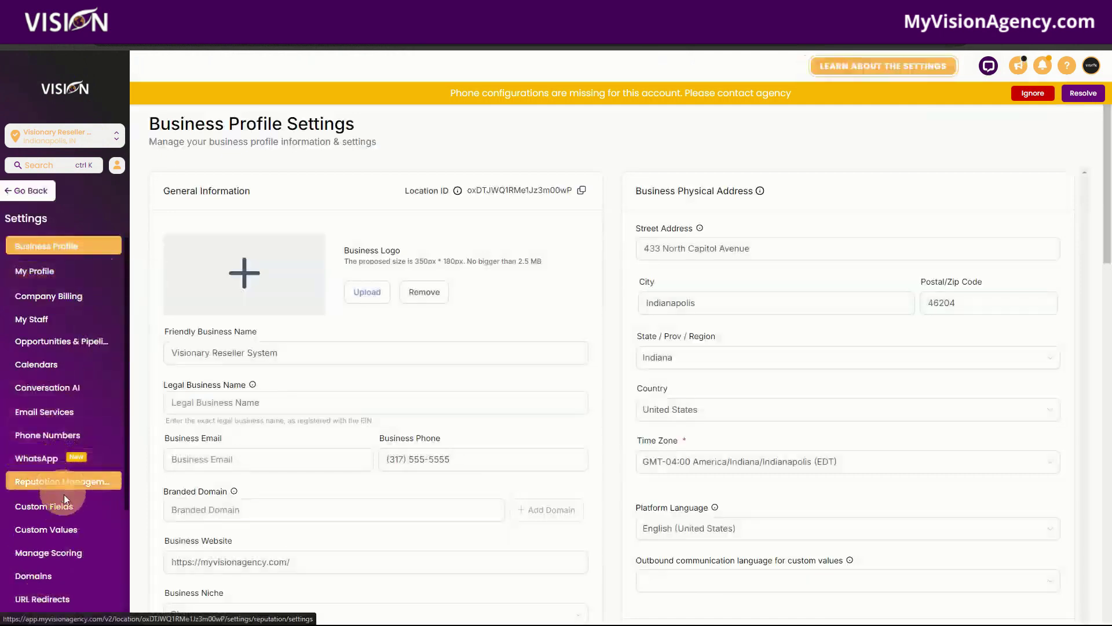
click(68, 532)
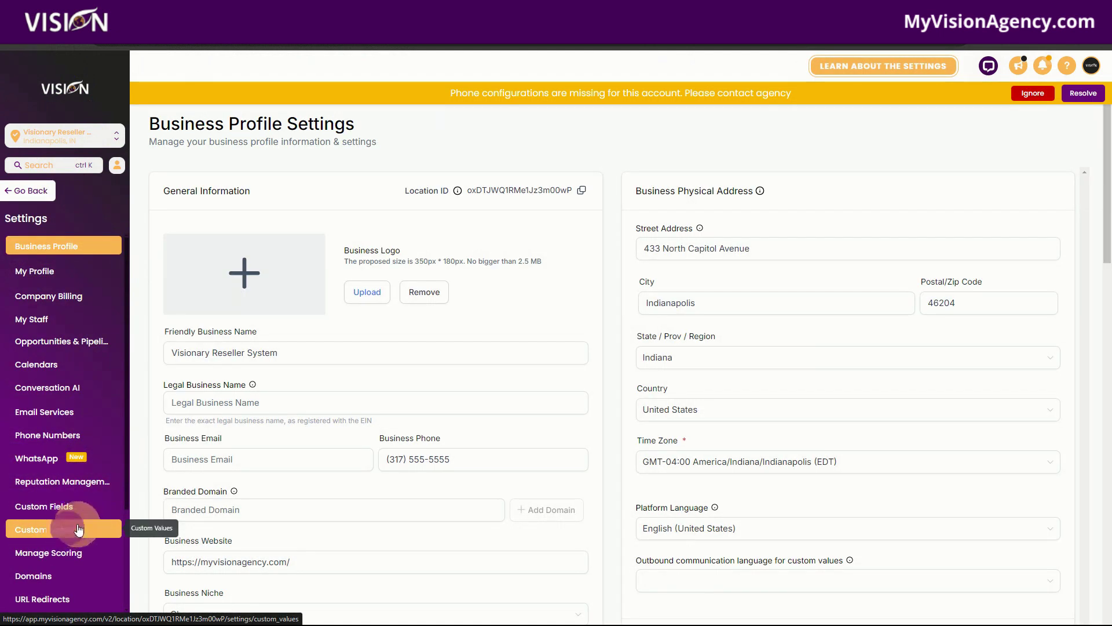
click(1023, 95)
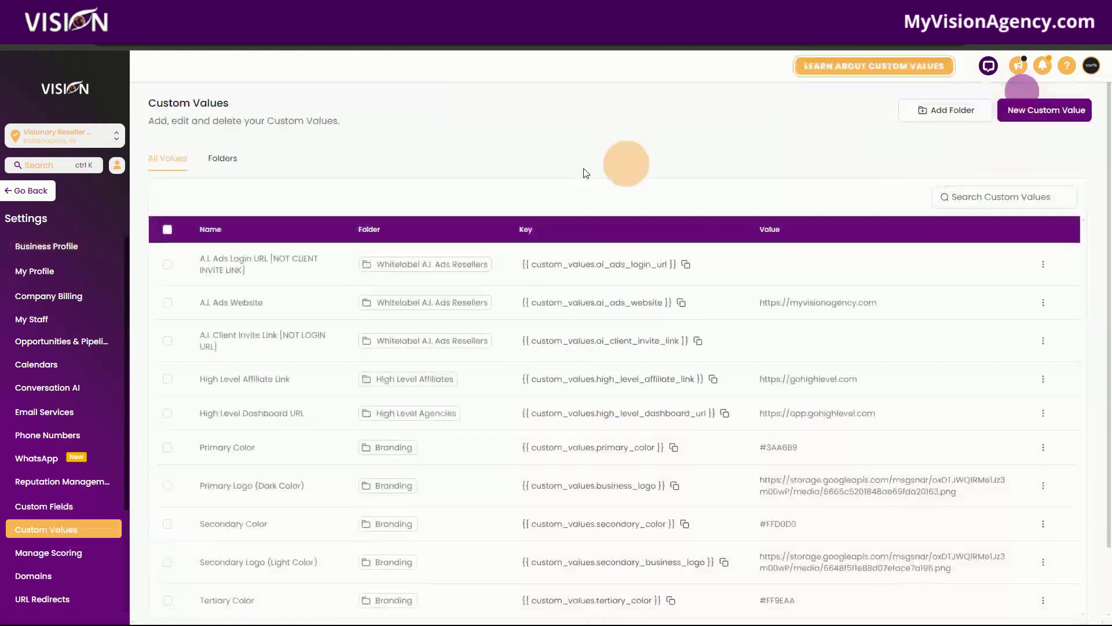
click(222, 160)
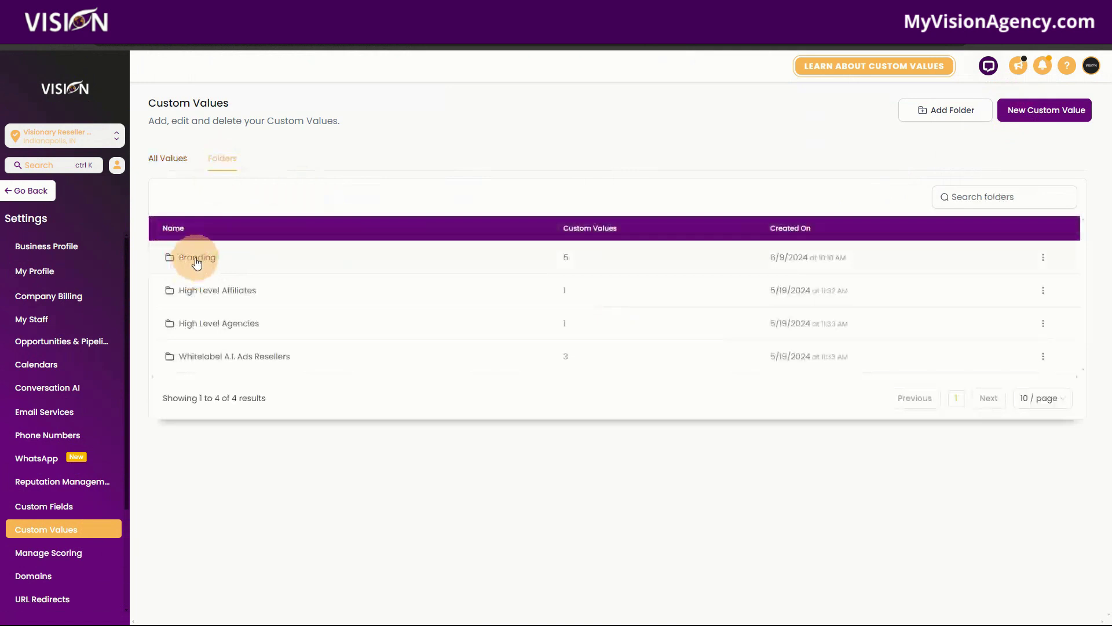
click(196, 259)
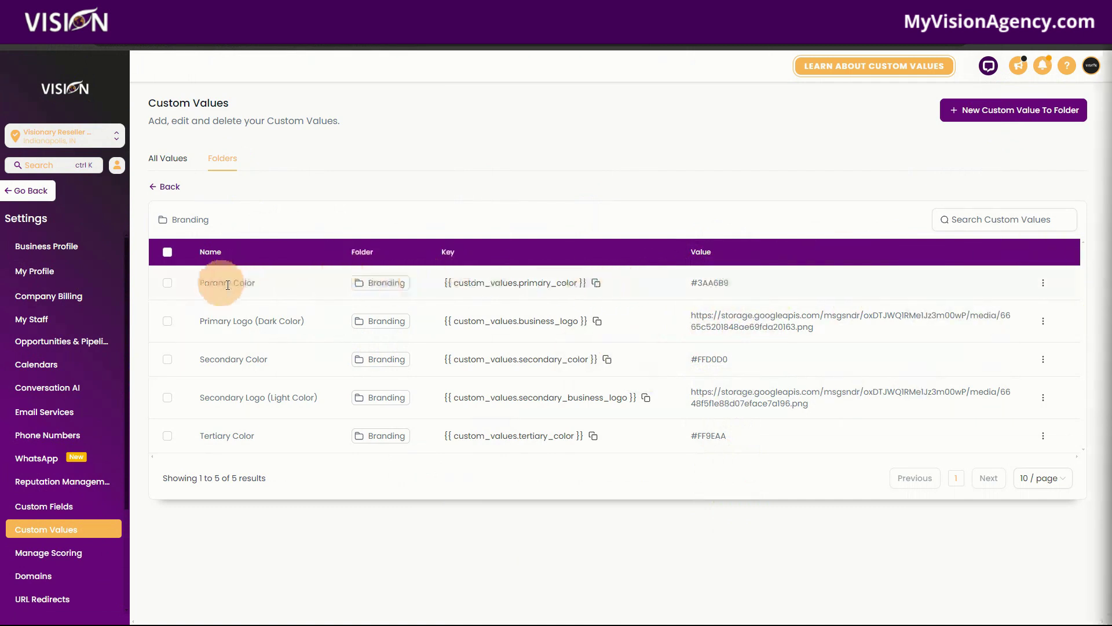
Set the Primary Color custom value to #060247 and update it.
click(1043, 284)
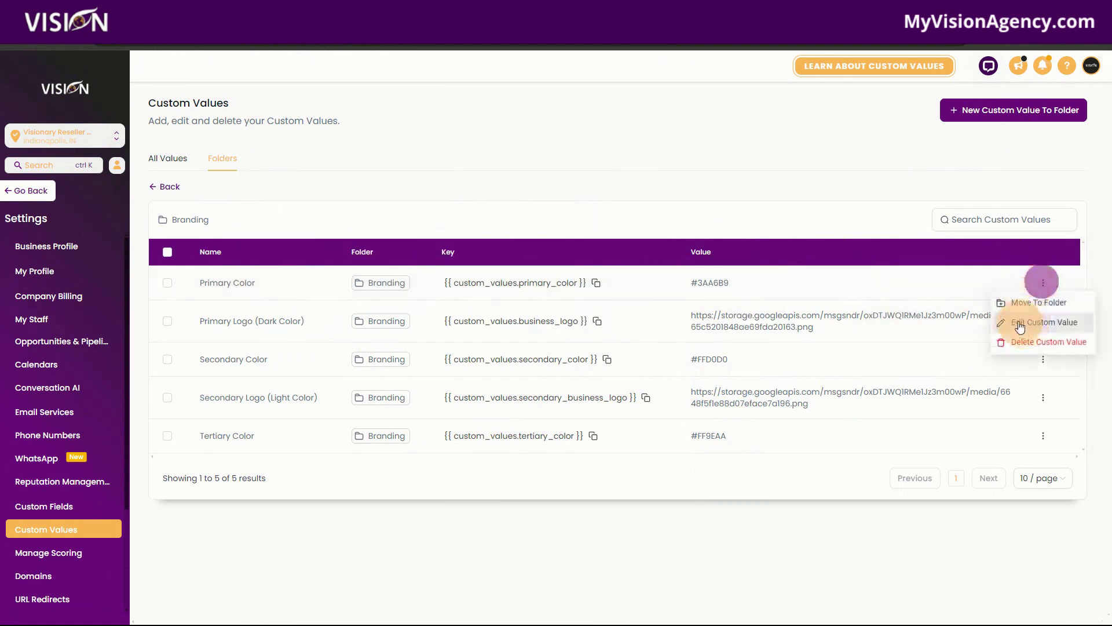
click(1019, 319)
click(487, 355)
drag(487, 355, 405, 363)
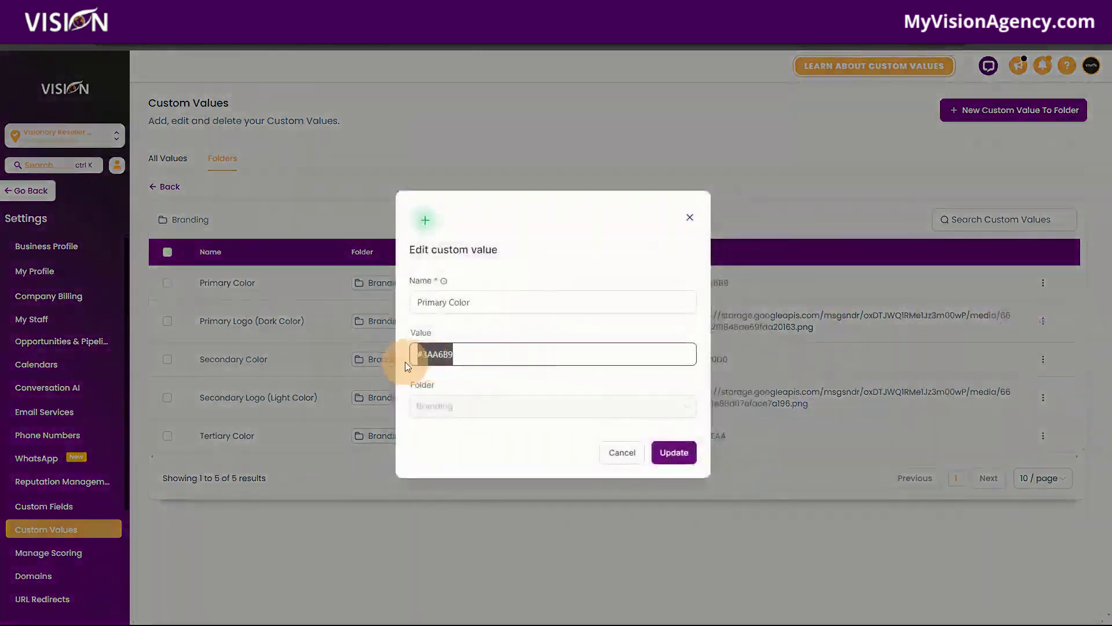
text(#060247)
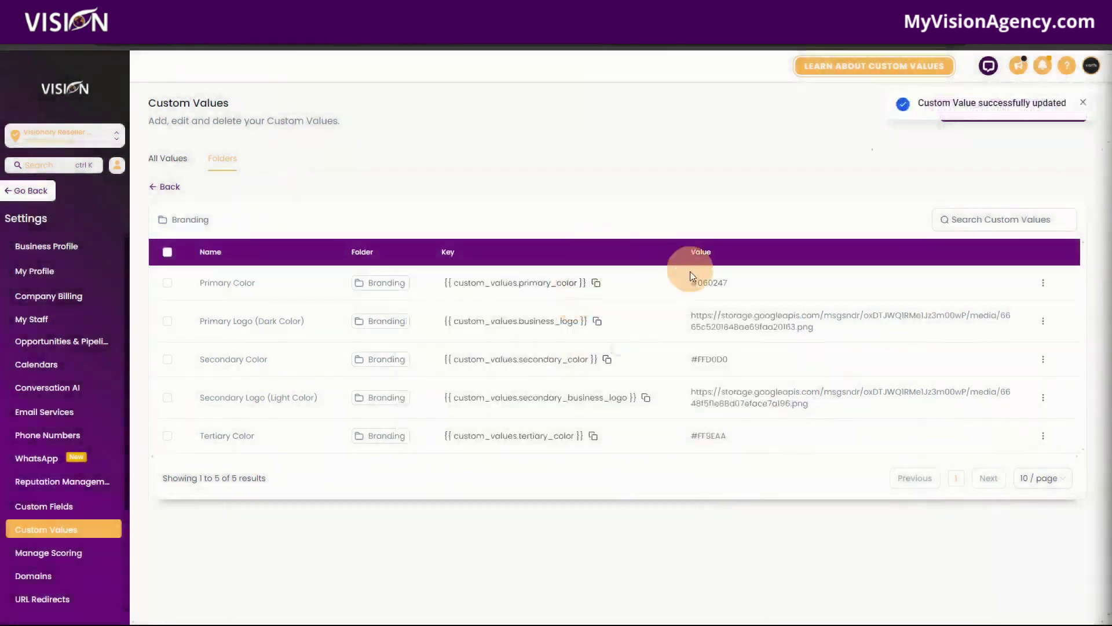
Set the Secondary Color custom value to #1208AC and update it.
click(1043, 359)
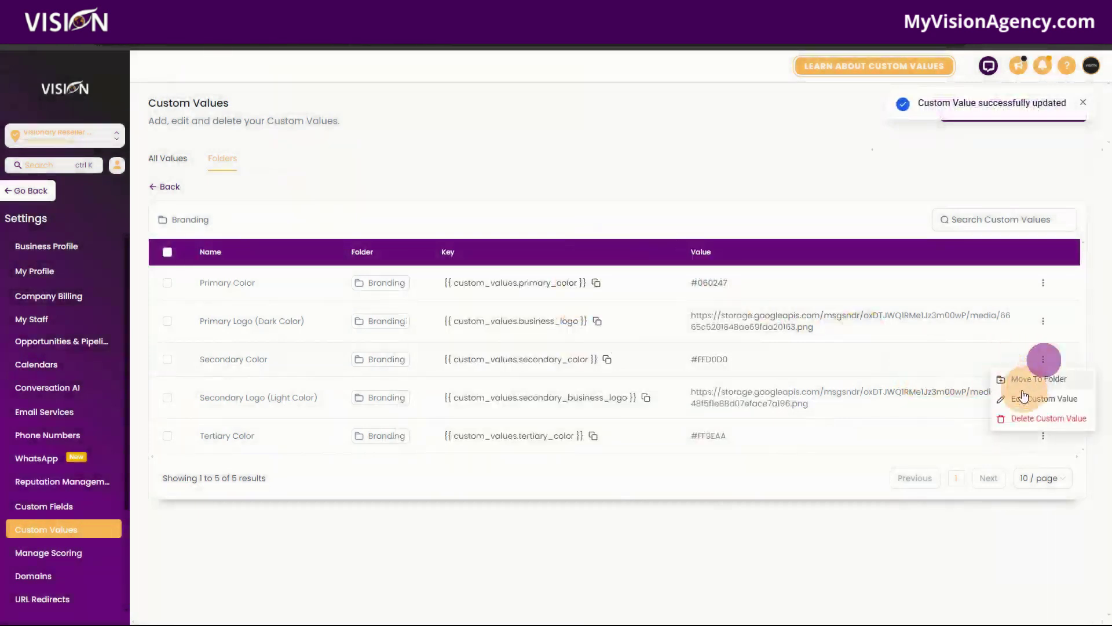
click(1019, 397)
drag(464, 355, 404, 360)
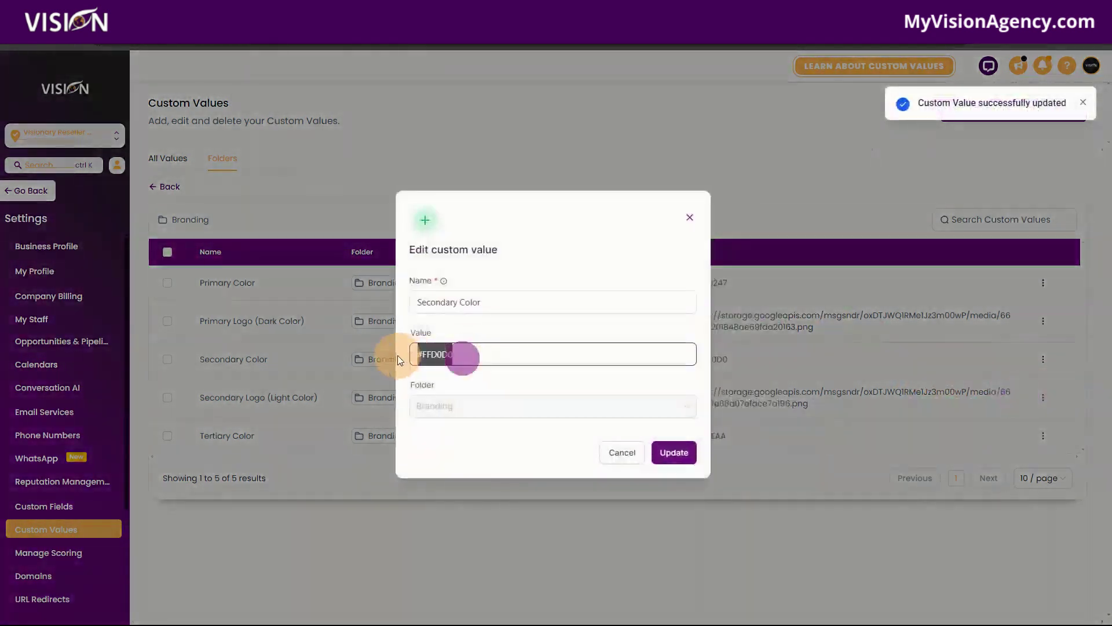
text(#1208AC)
click(664, 455)
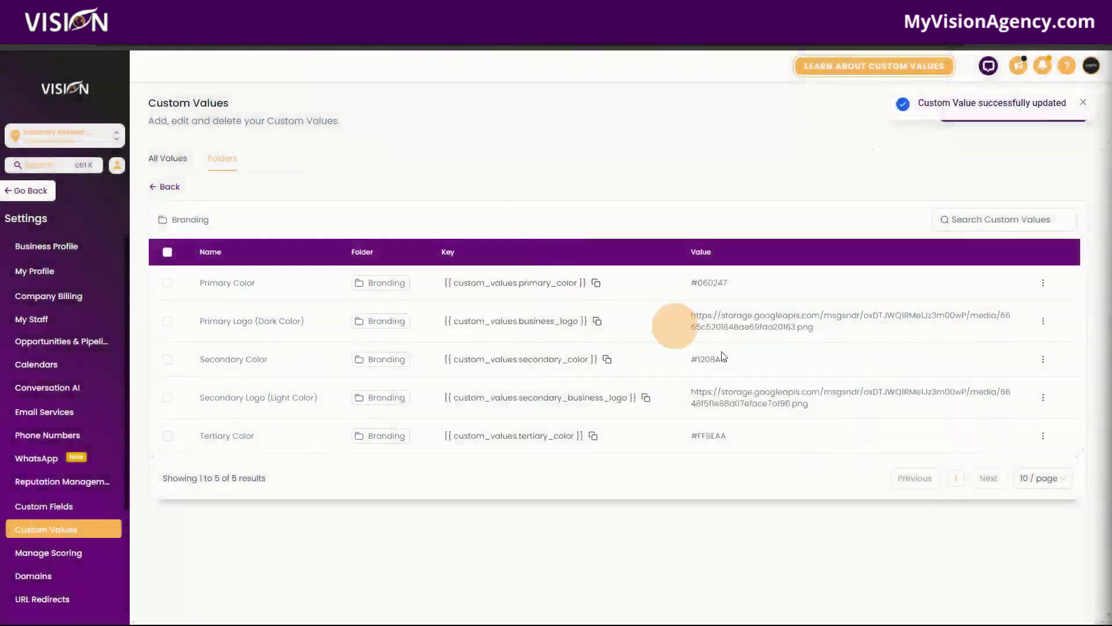
Set the Tertiary Color custom value to #E46D00 and update it.
click(1043, 436)
click(1020, 482)
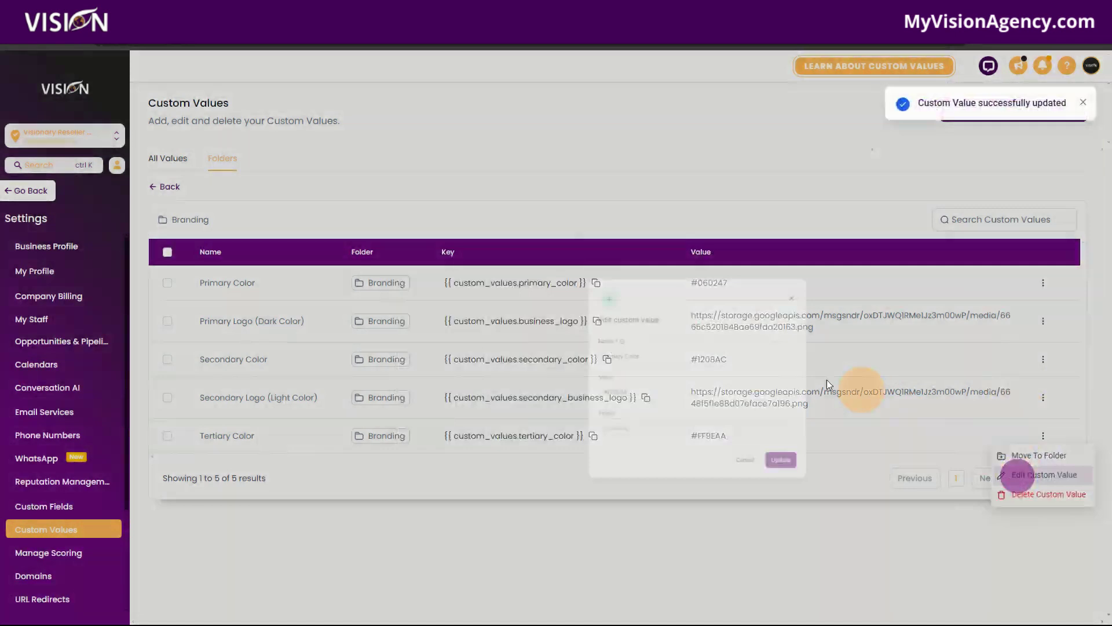
drag(492, 355, 420, 360)
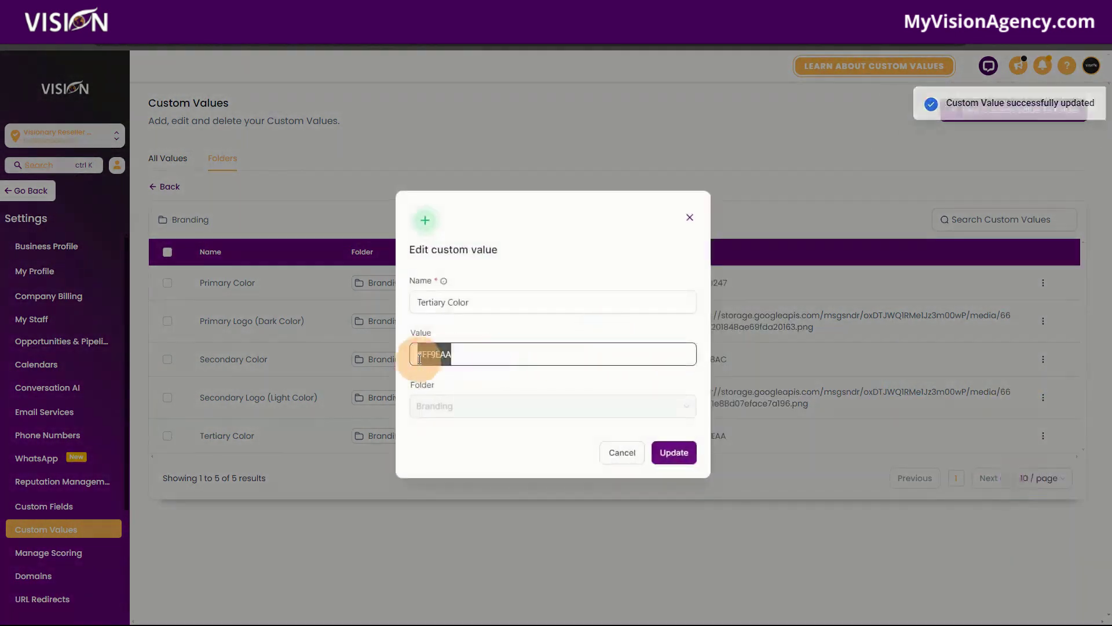
text(#E46D00)
click(667, 452)
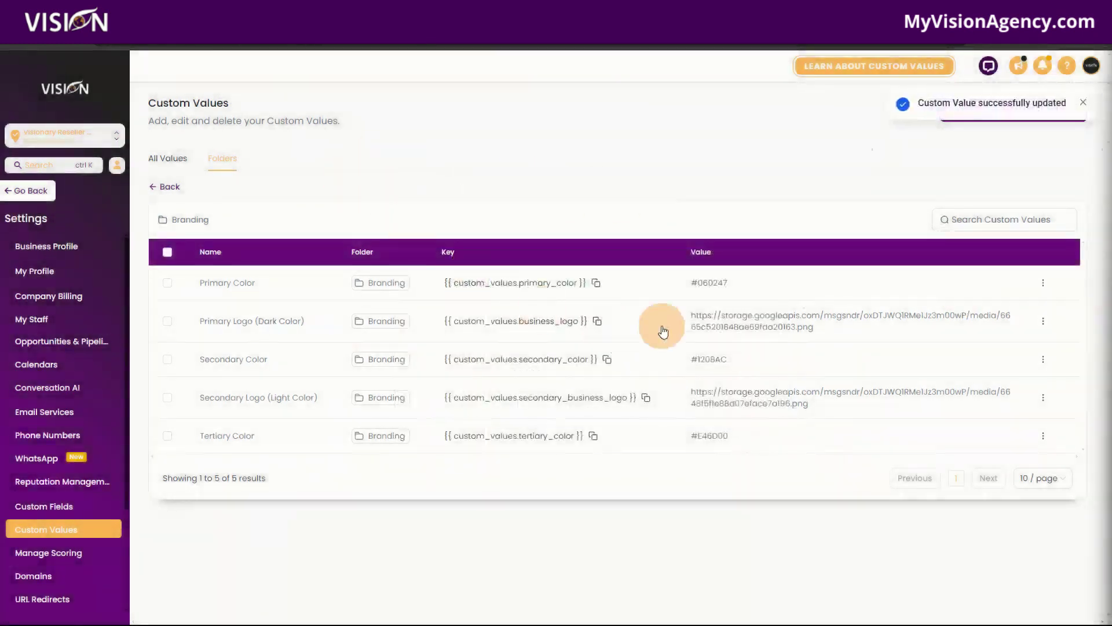
Replace the value of Primary Logo (Dark Color) with the copied logo image link and update it.
click(1043, 322)
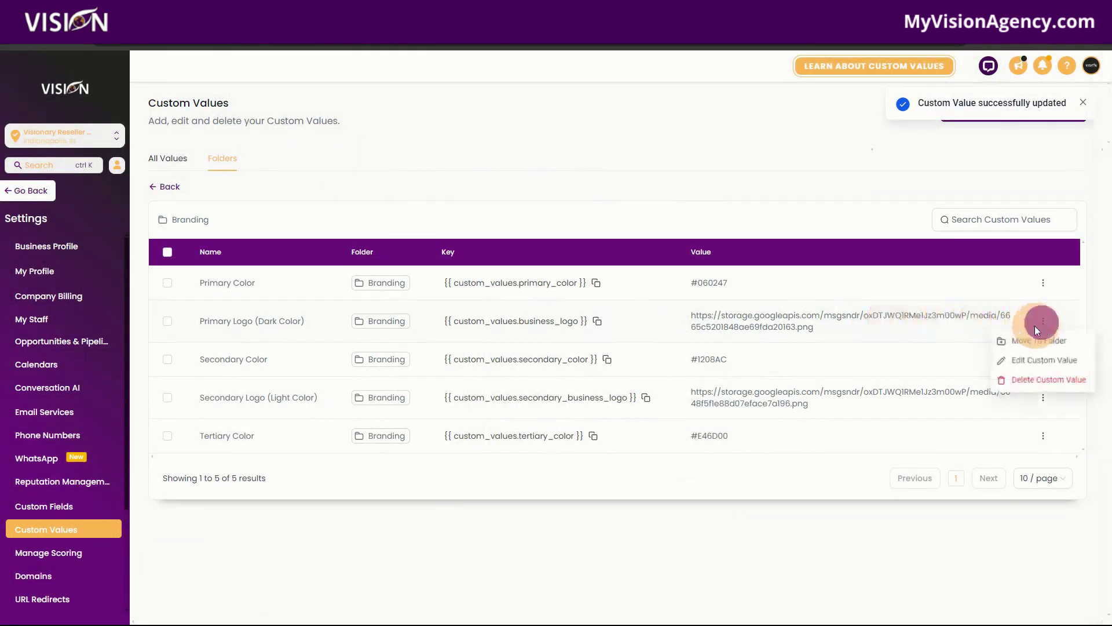
click(1019, 359)
click(421, 354)
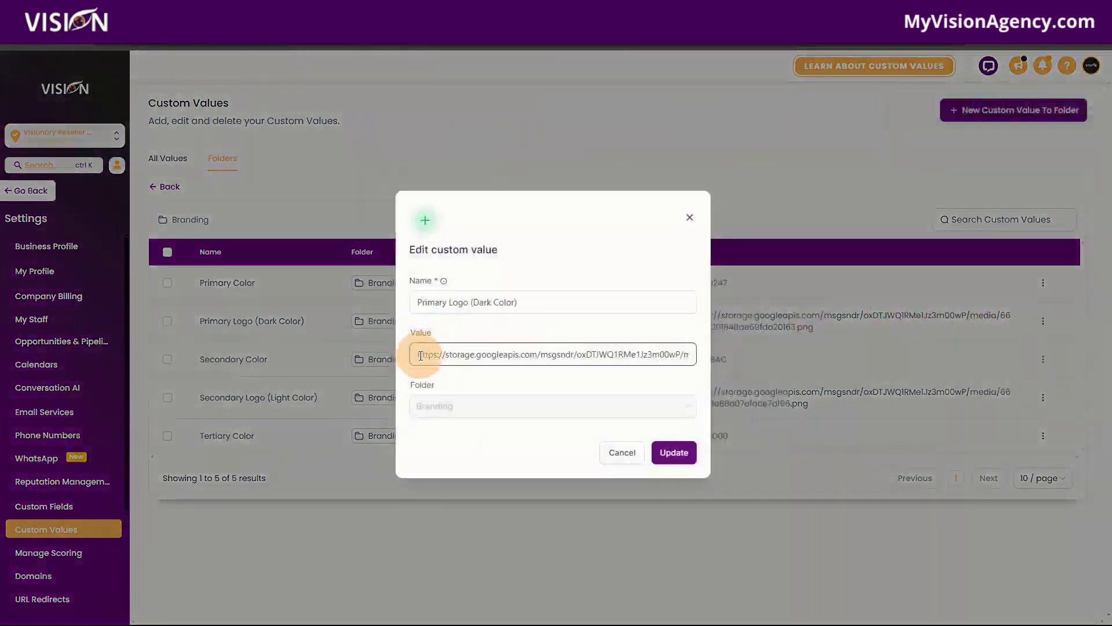
mouse_move(417, 354)
mouse_down()
mouse_move(697, 354)
mouse_move(381, 350)
mouse_up()
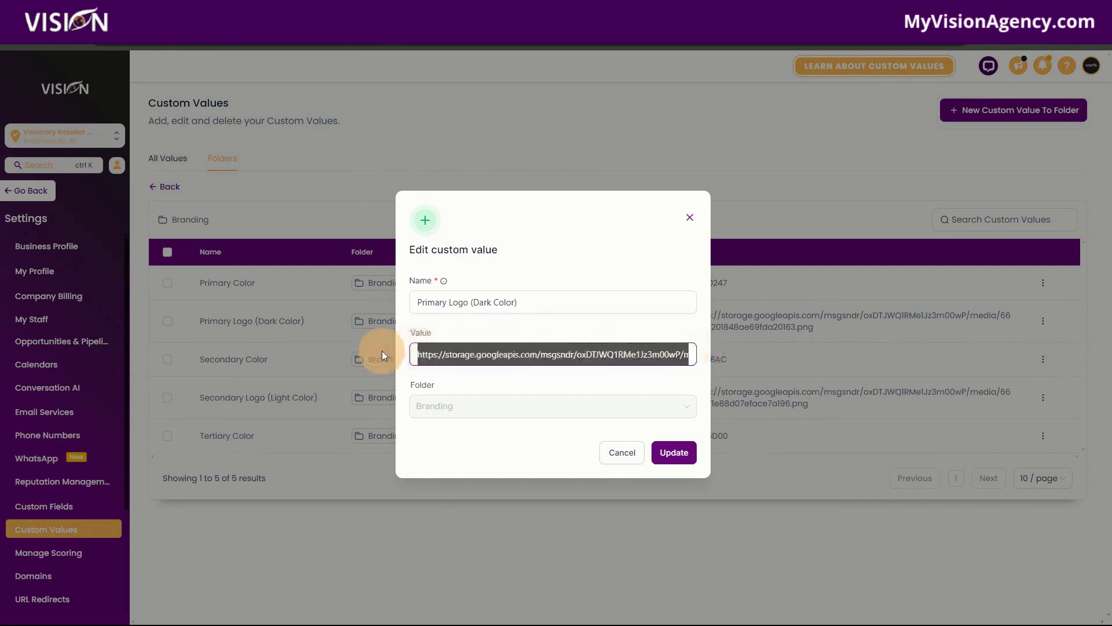
key(ctrl+v)
click(672, 452)
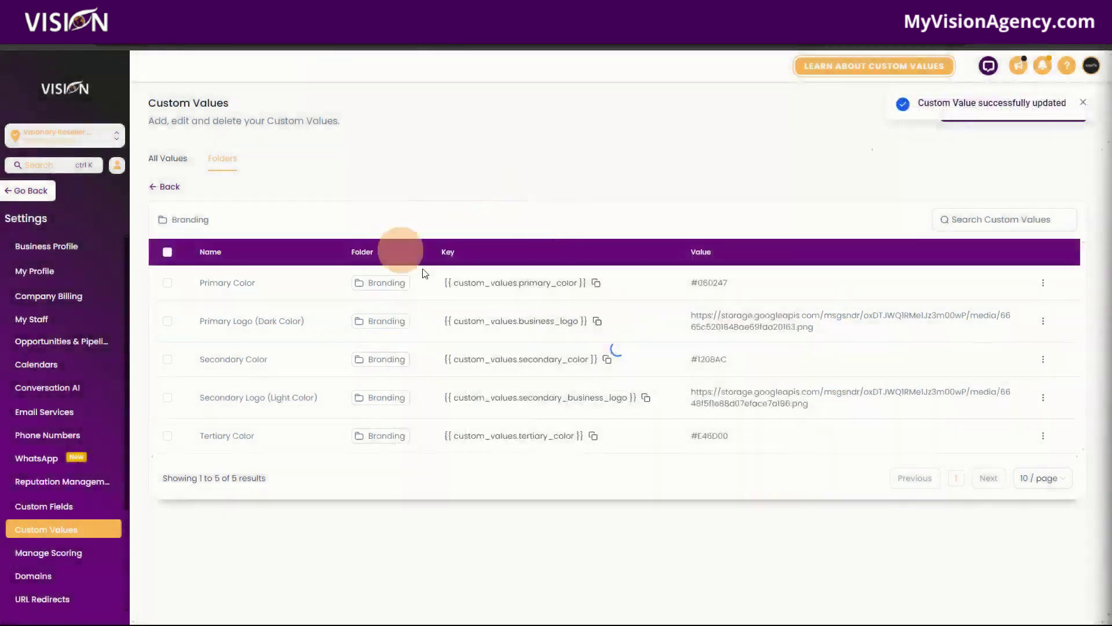
Update the Secondary Logo (Light Color) custom value with the light logo's image link, and leave the account settings.
click(1043, 398)
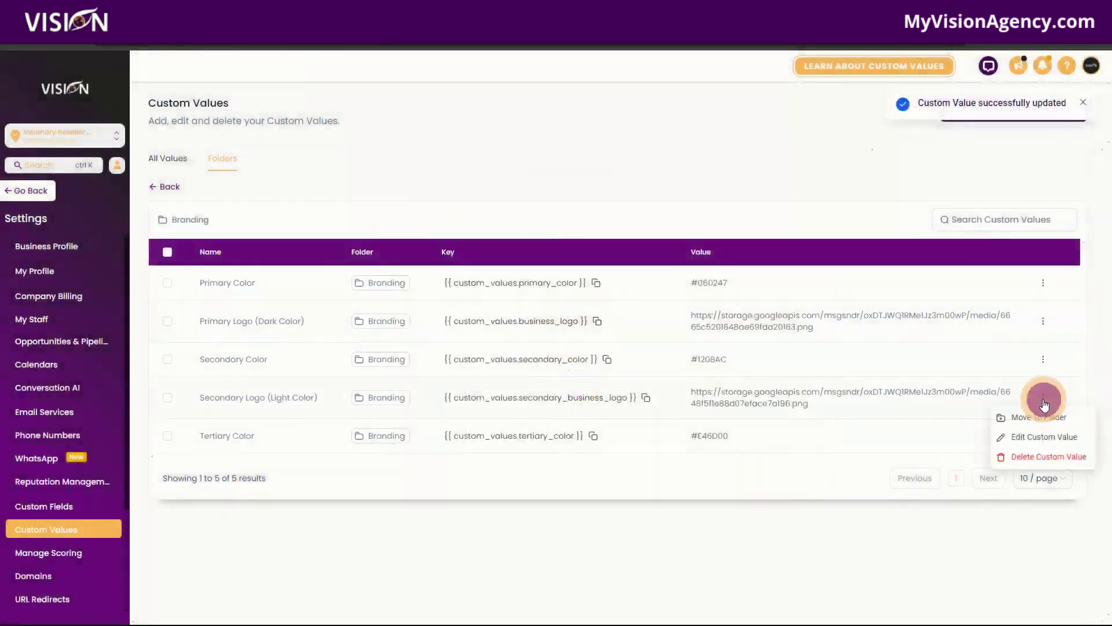
click(1011, 436)
click(434, 356)
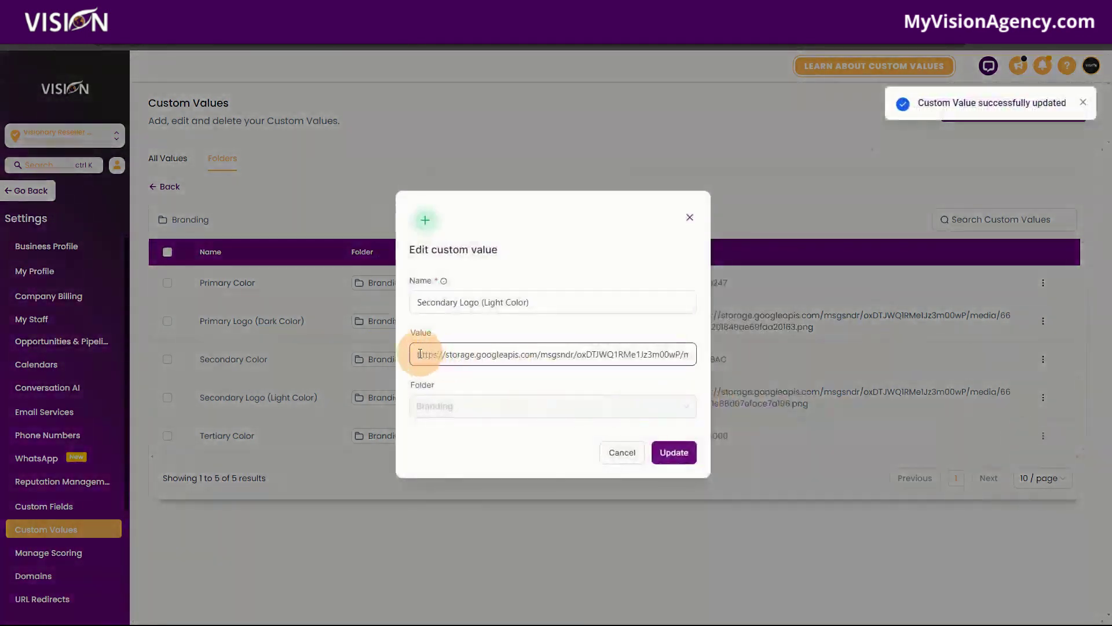
drag(420, 354, 776, 390)
click(775, 391)
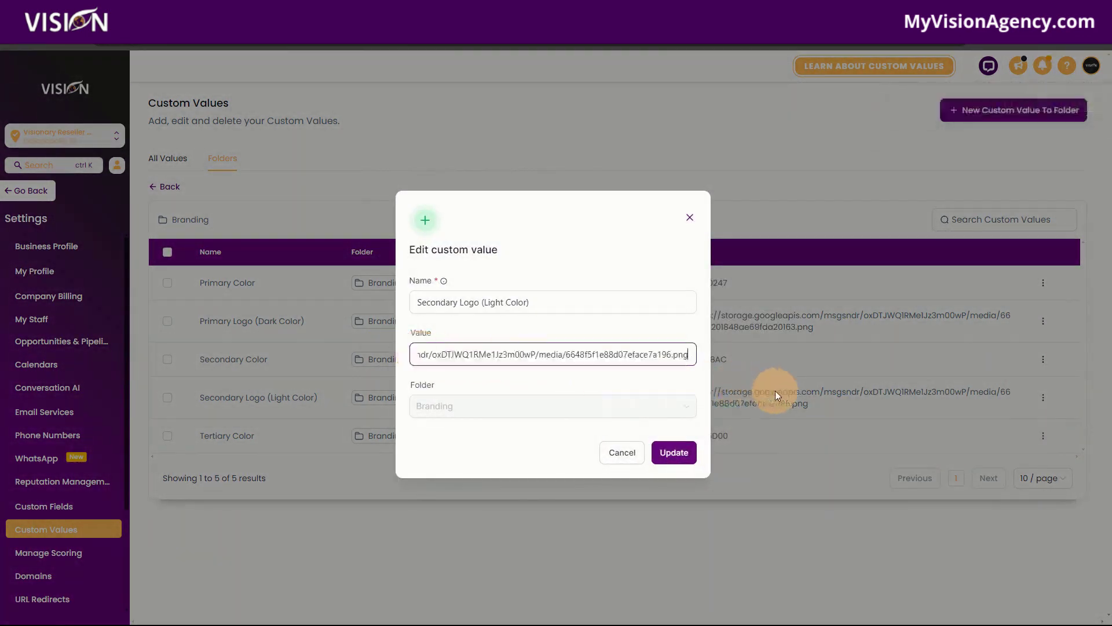
click(675, 452)
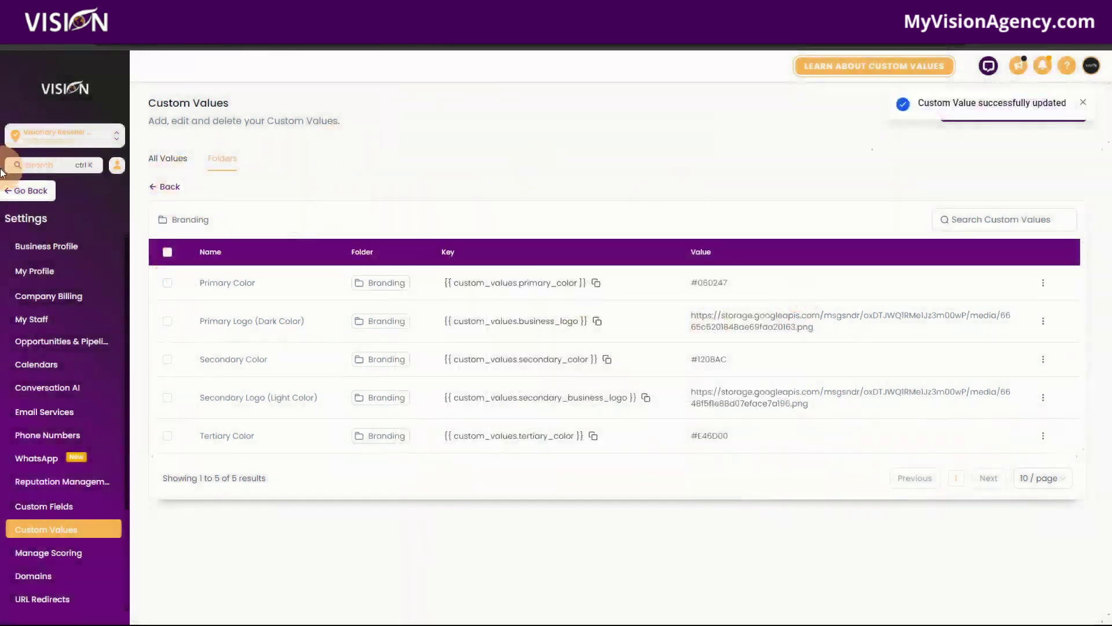
click(21, 190)
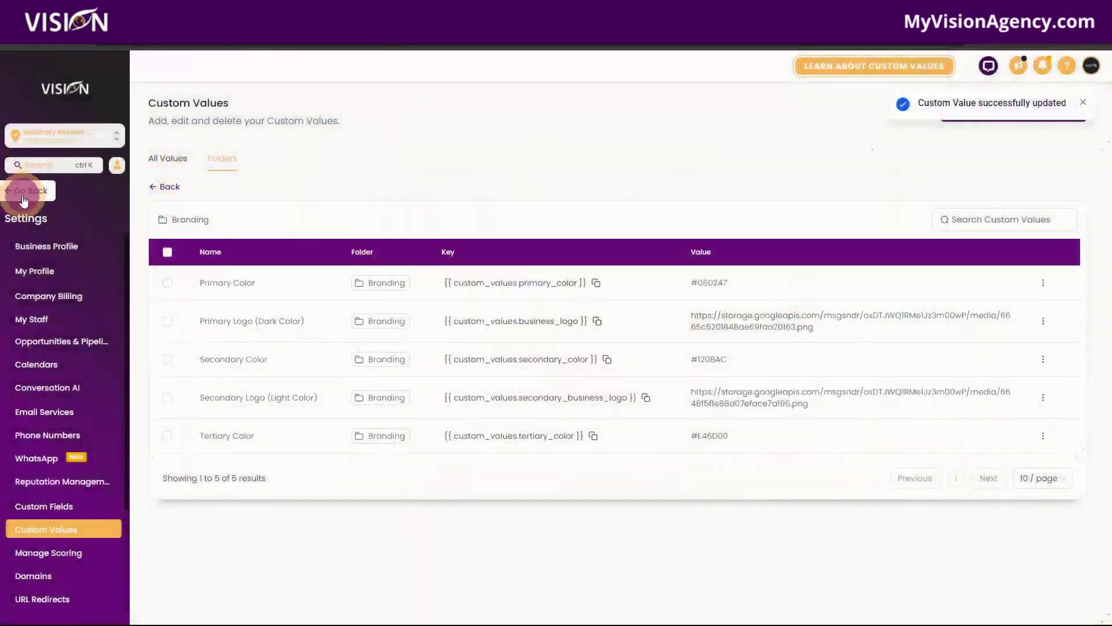
Preview the Home page of A.I. Ads Only 2 in Whitelabel A.I. Ads Resellers, check its branding through pricing, and try the Basic plan's Get Started link.
click(66, 421)
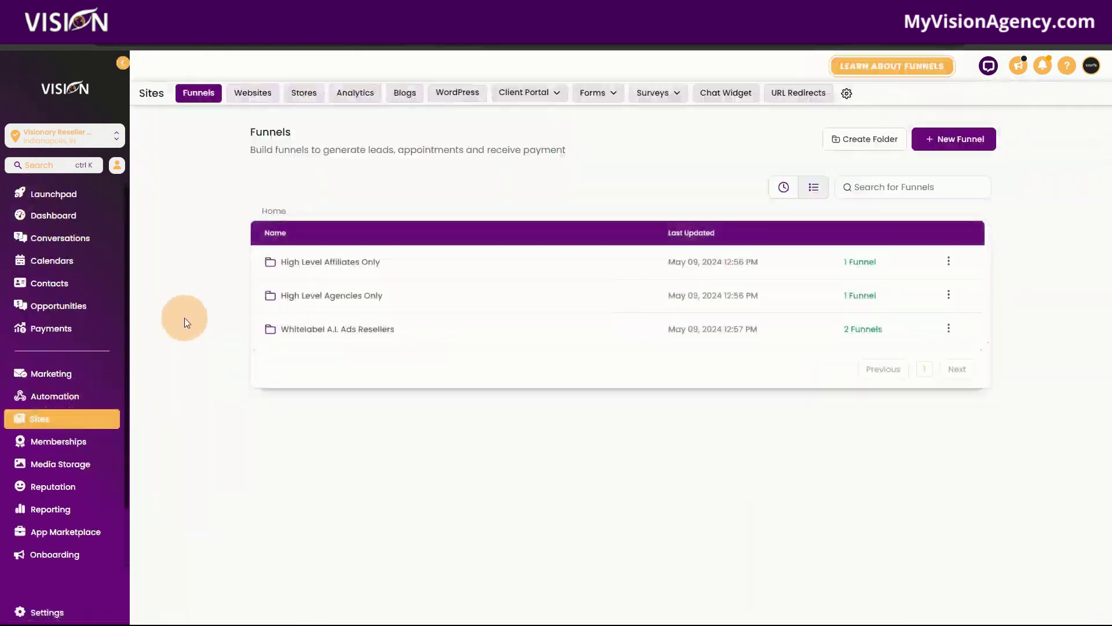
click(321, 332)
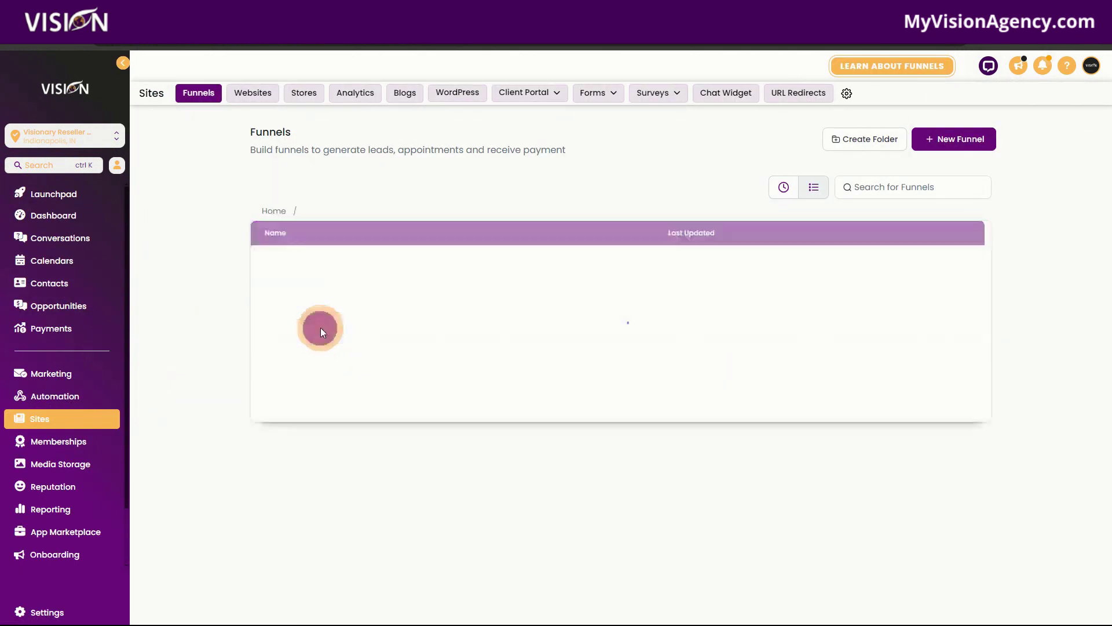
click(311, 302)
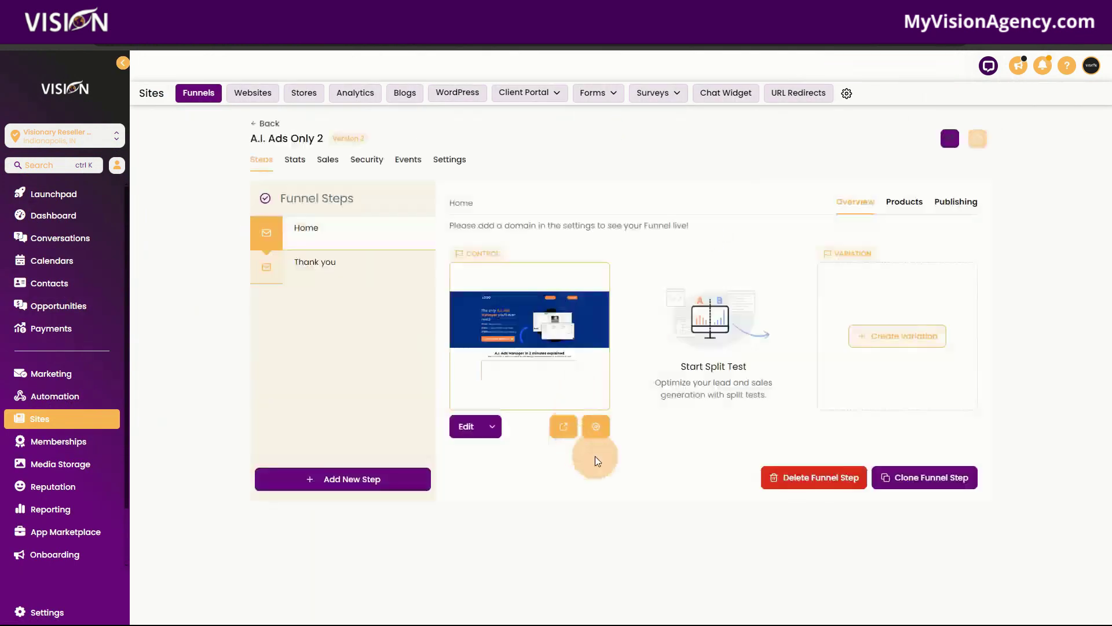
click(563, 427)
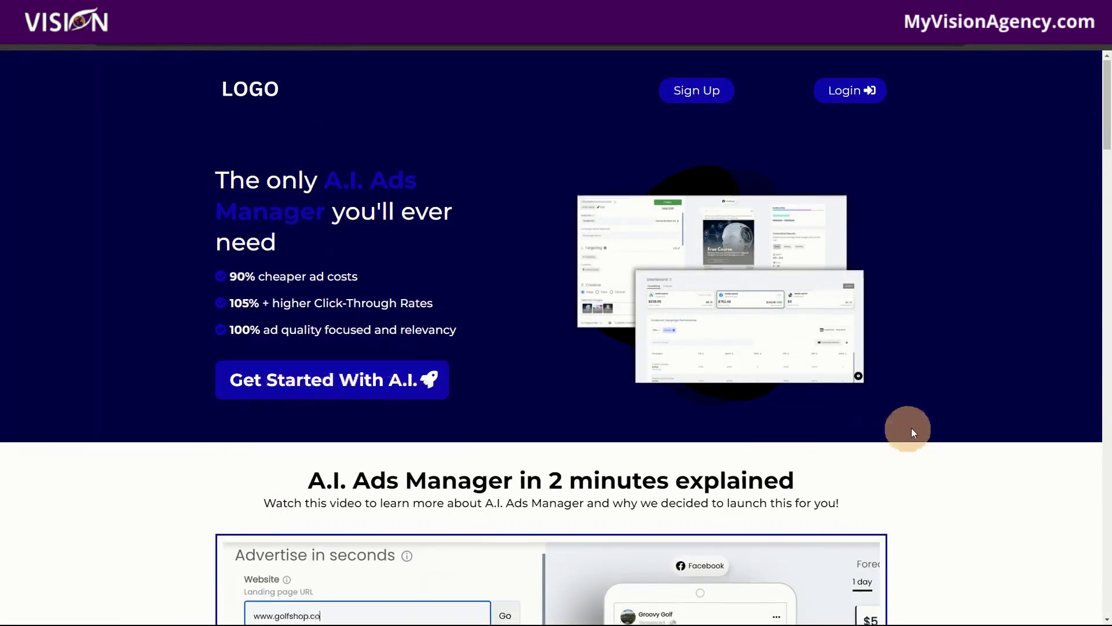
scroll(913, 432, down, 20)
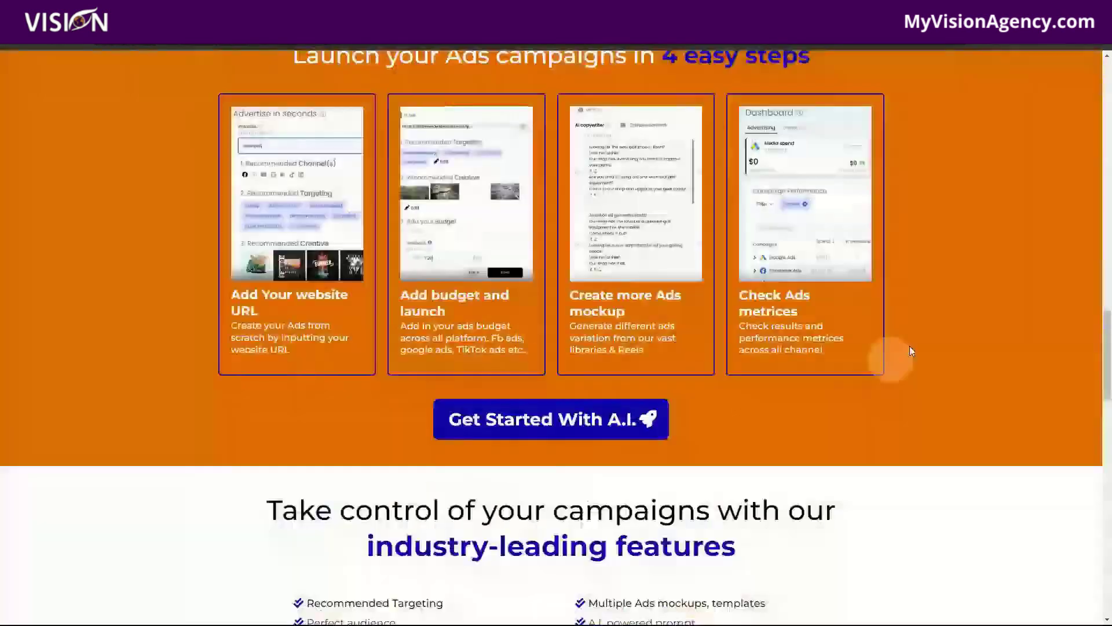
scroll(854, 437, down, 12)
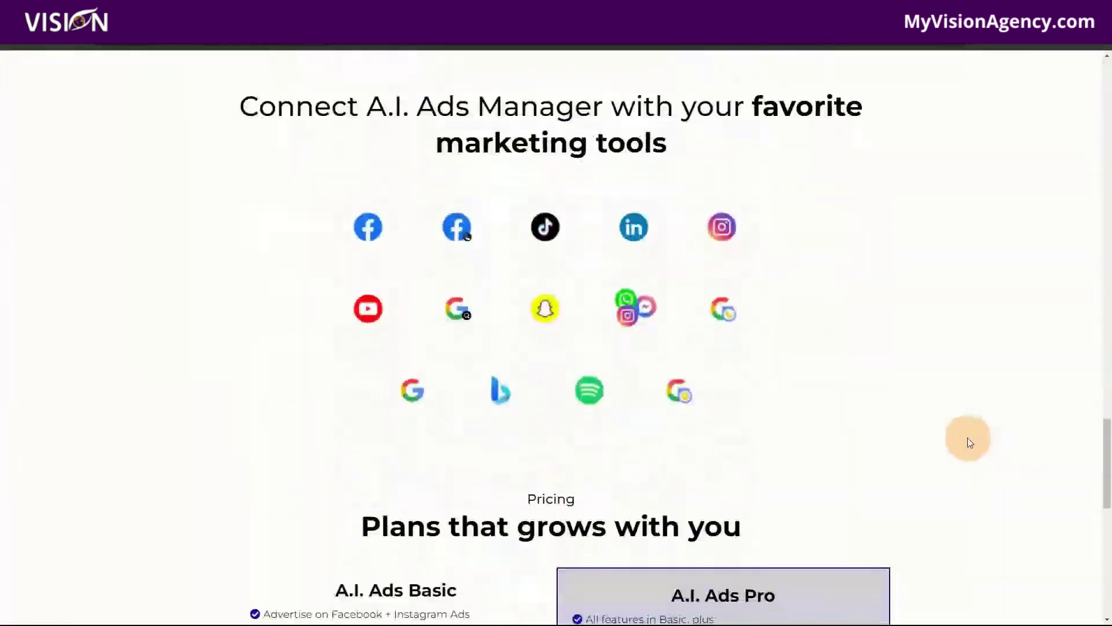
scroll(961, 444, down, 7)
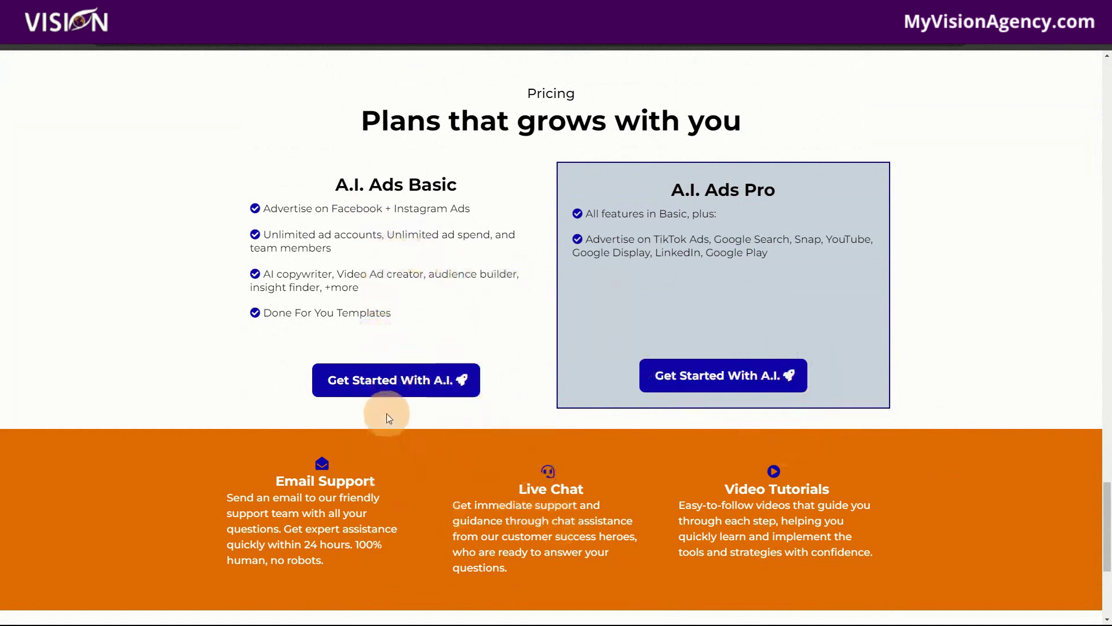
click(399, 387)
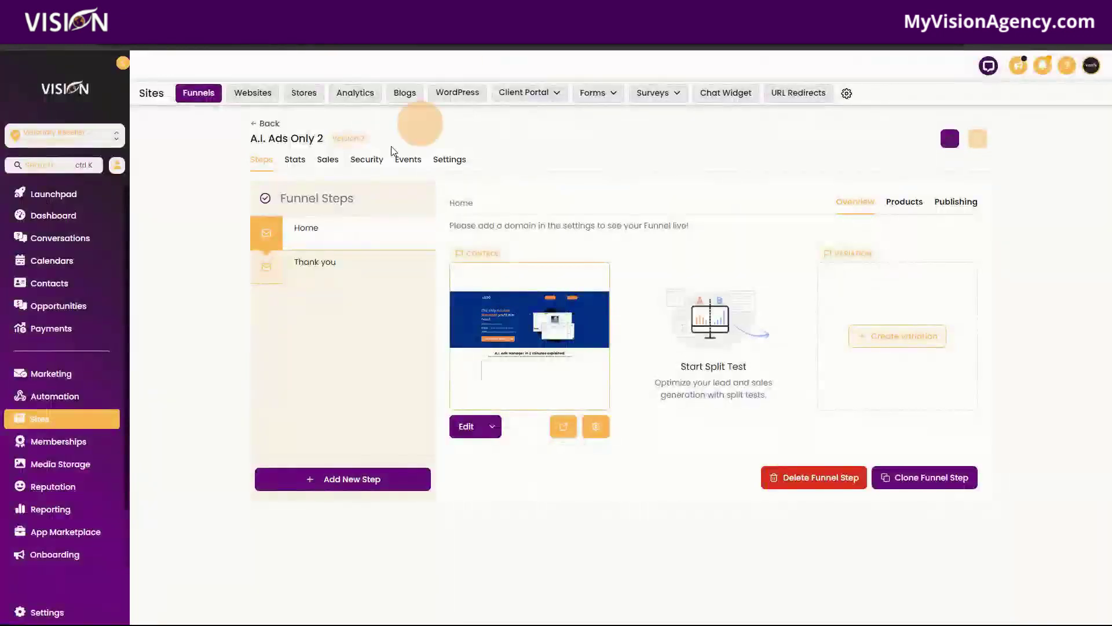
Preview the Home page of the A.I. Ads Only 1 funnel to check its branding, and close the preview.
click(259, 122)
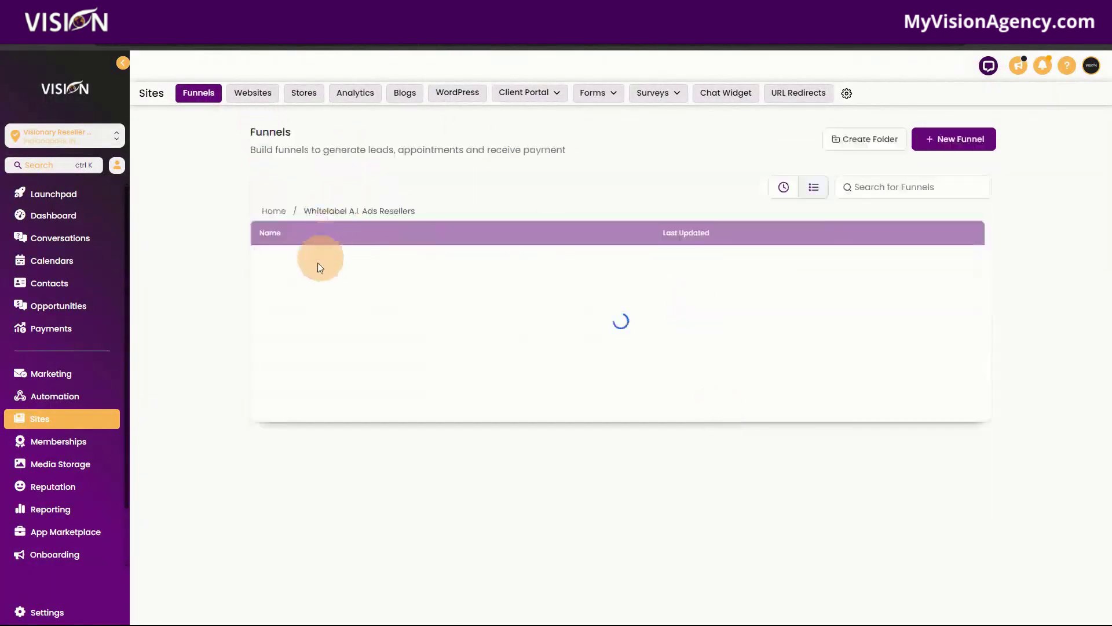
click(291, 264)
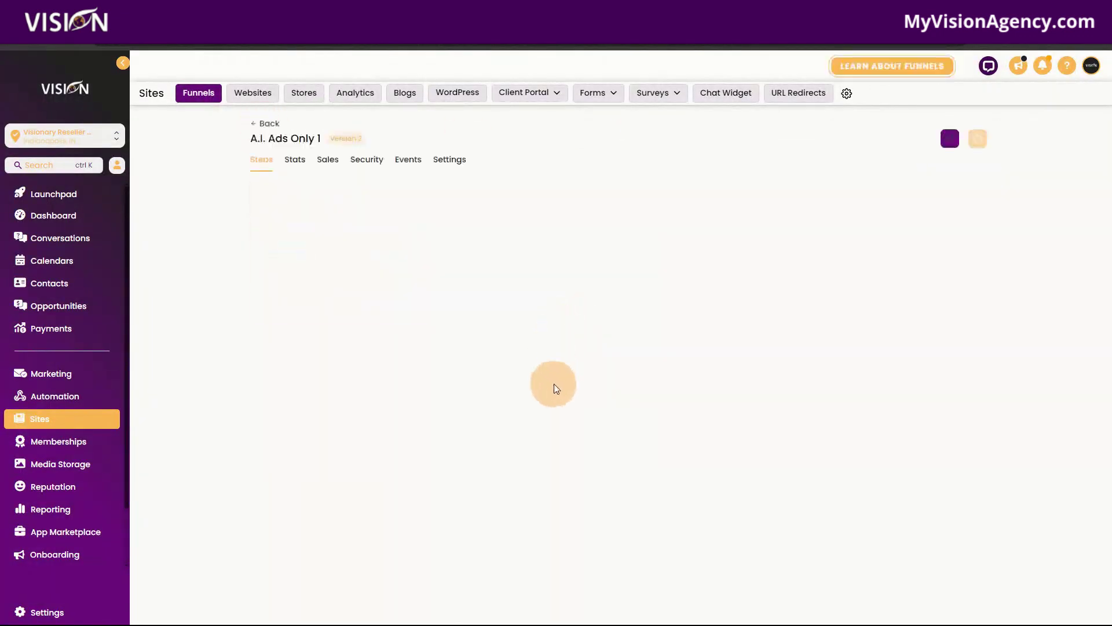
click(573, 422)
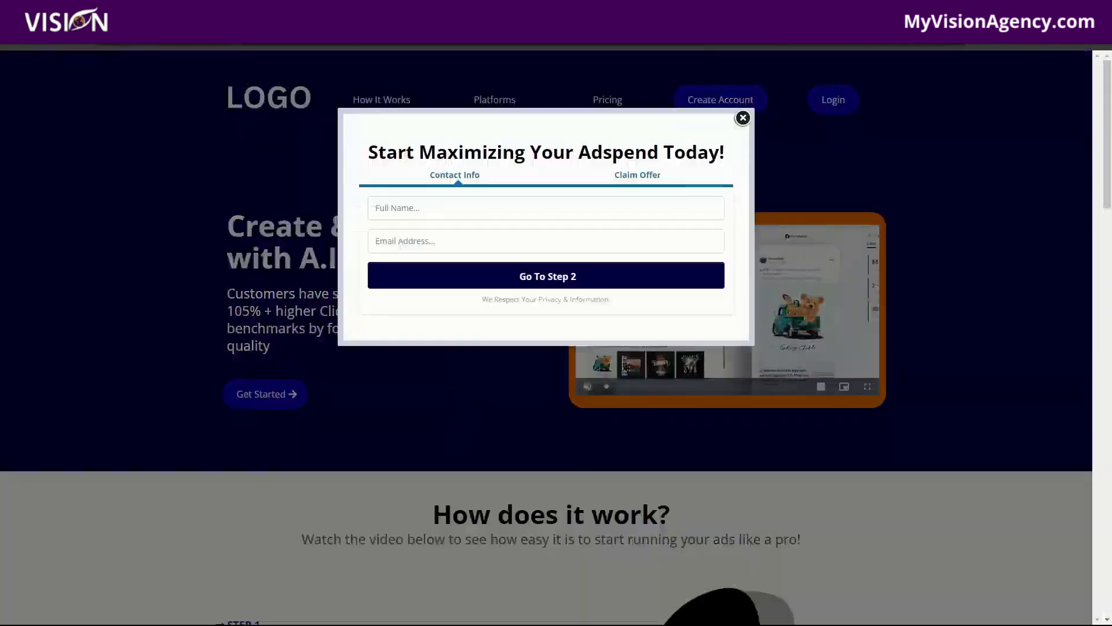
click(743, 13)
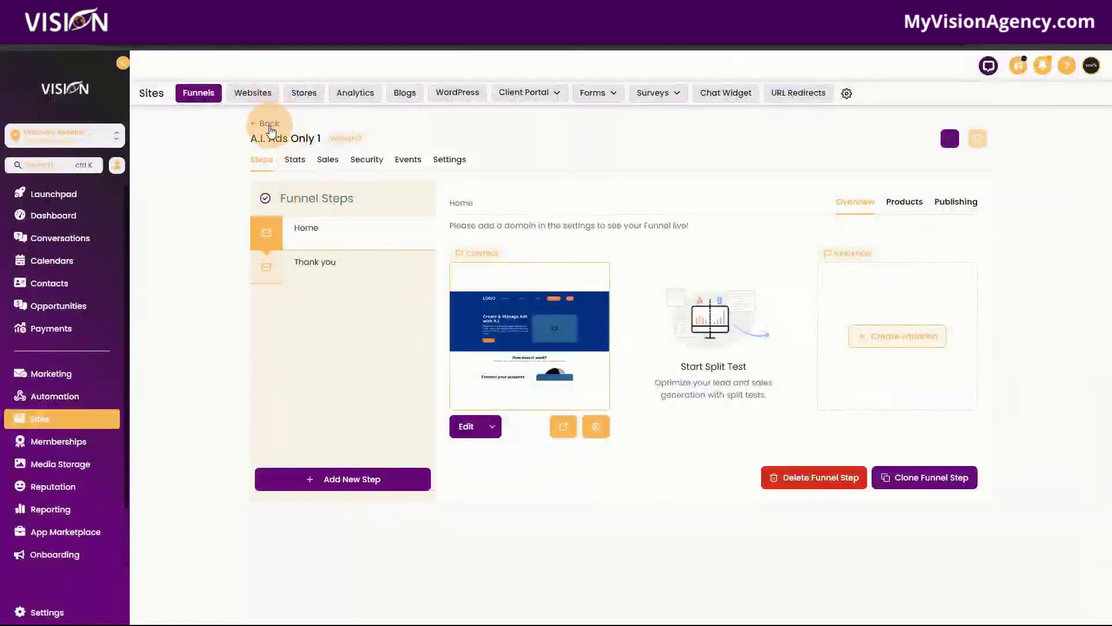
Return to the main funnel list and open the High Level Agencies Only folder.
click(271, 130)
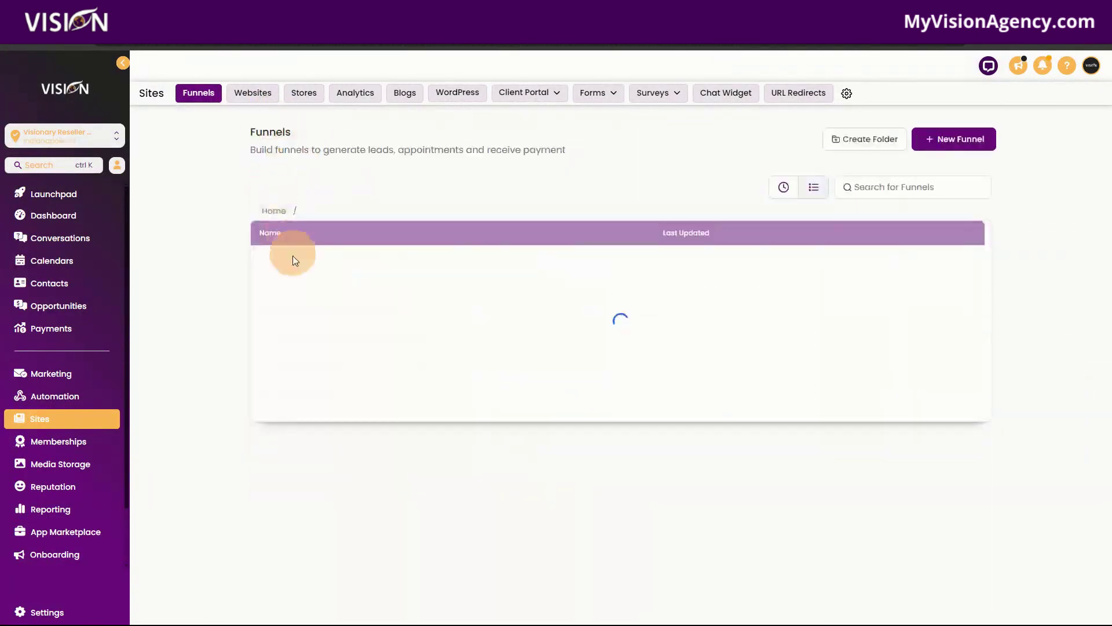
click(270, 213)
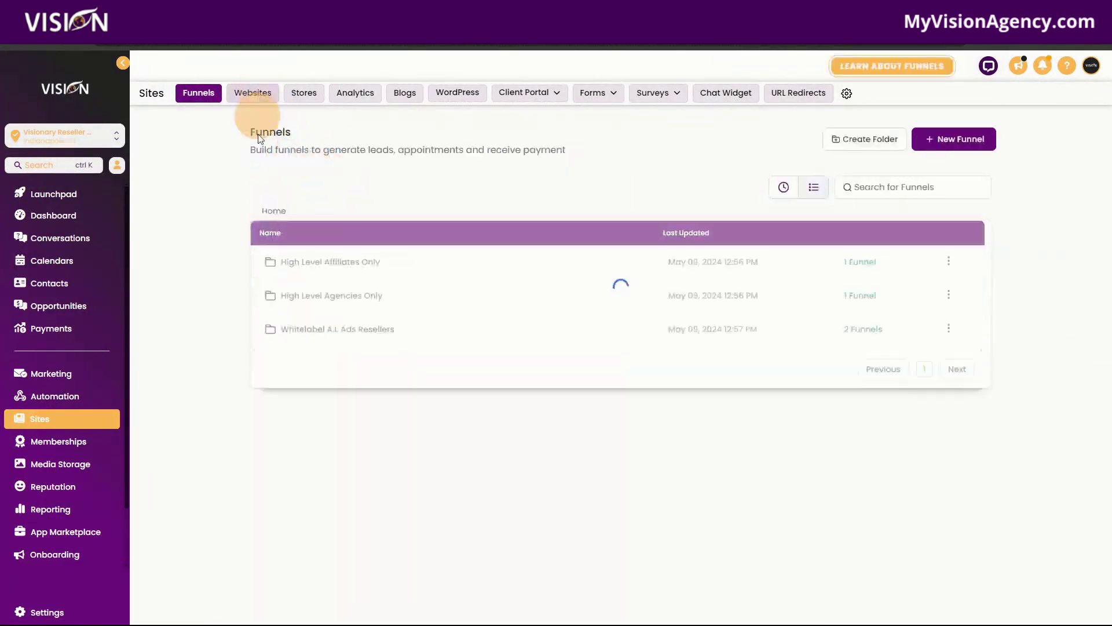
click(309, 297)
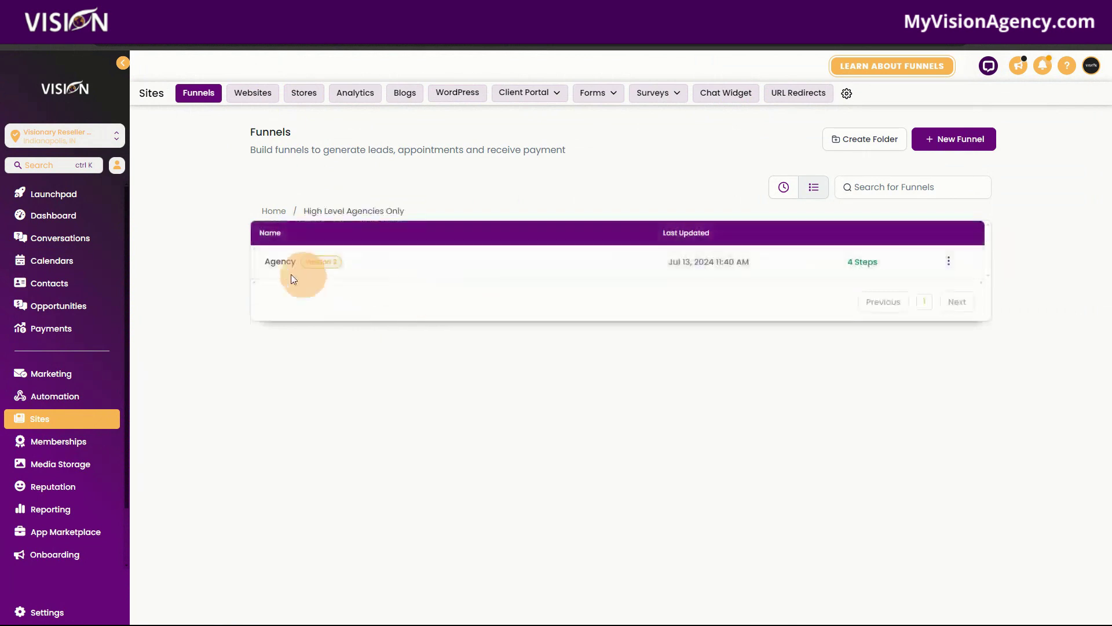